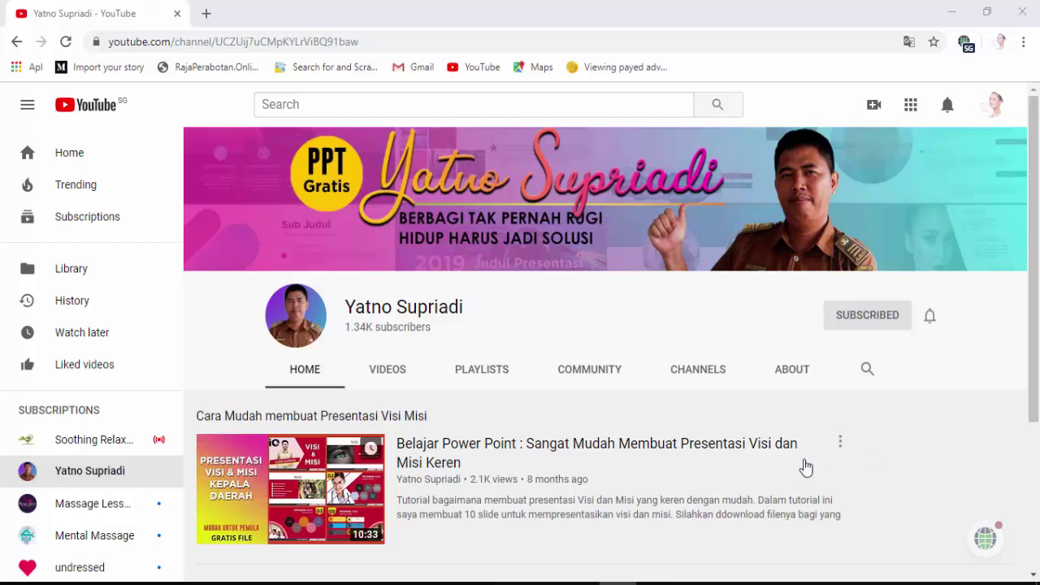
- Switch to the channel's VIDEOS tab and scroll through the grid of uploaded tutorials
click(393, 376)
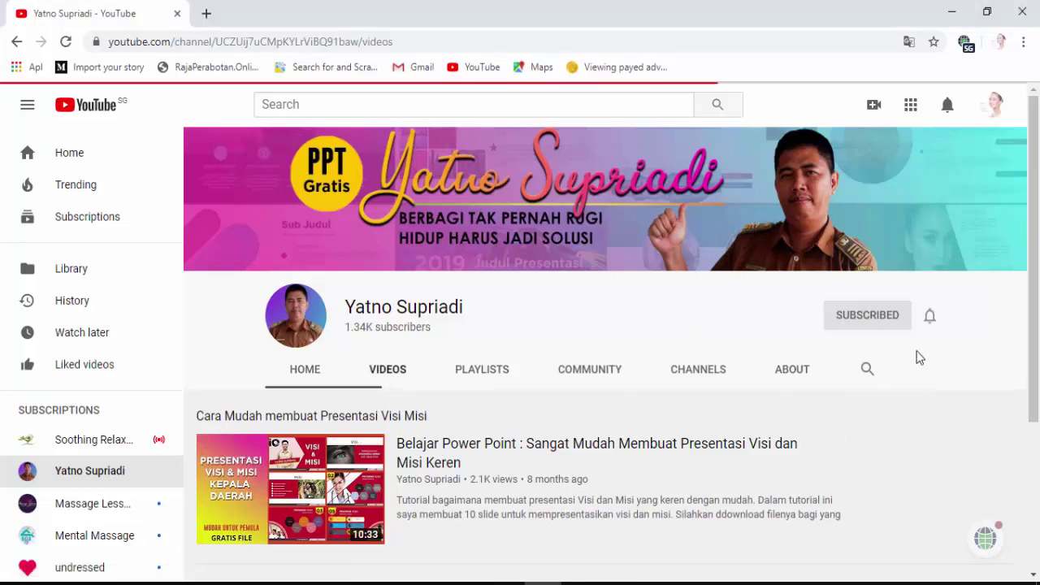
scroll(990, 370, down, 2)
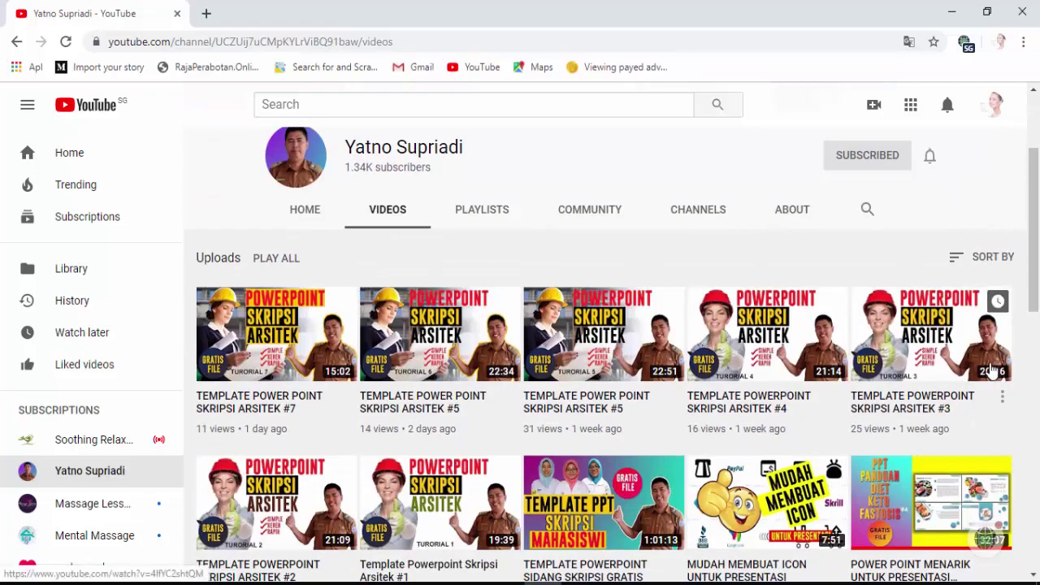
scroll(991, 367, down, 3)
scroll(992, 369, down, 2)
scroll(992, 370, down, 3)
scroll(992, 370, down, 3)
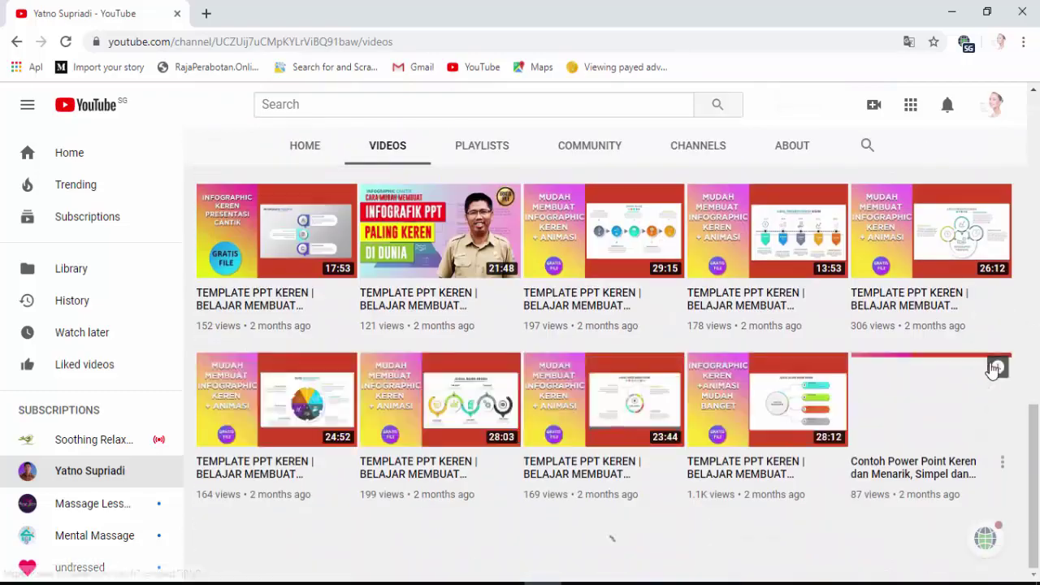
scroll(992, 370, up, 6)
scroll(993, 367, up, 4)
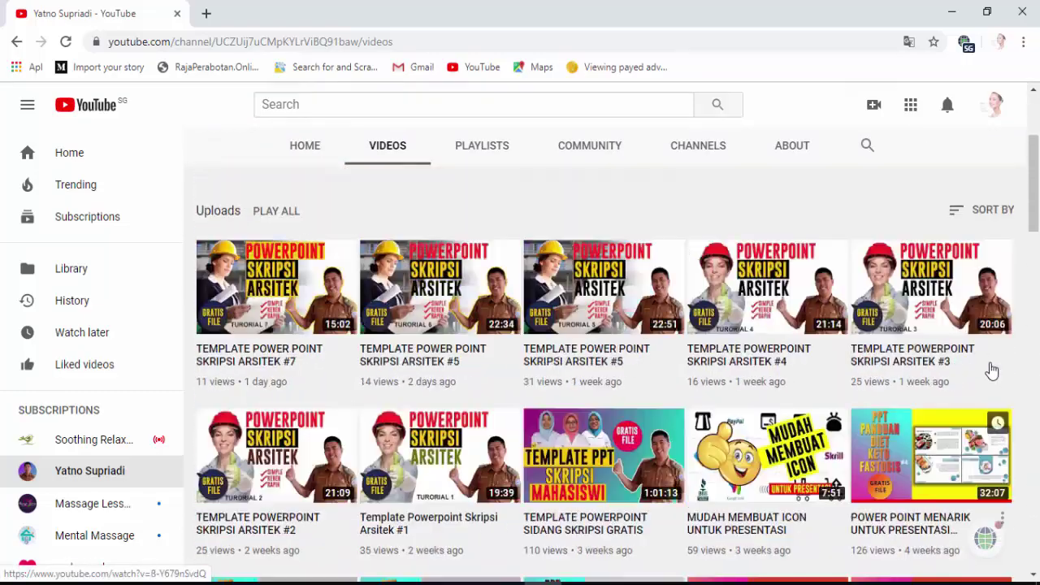
scroll(993, 366, up, 3)
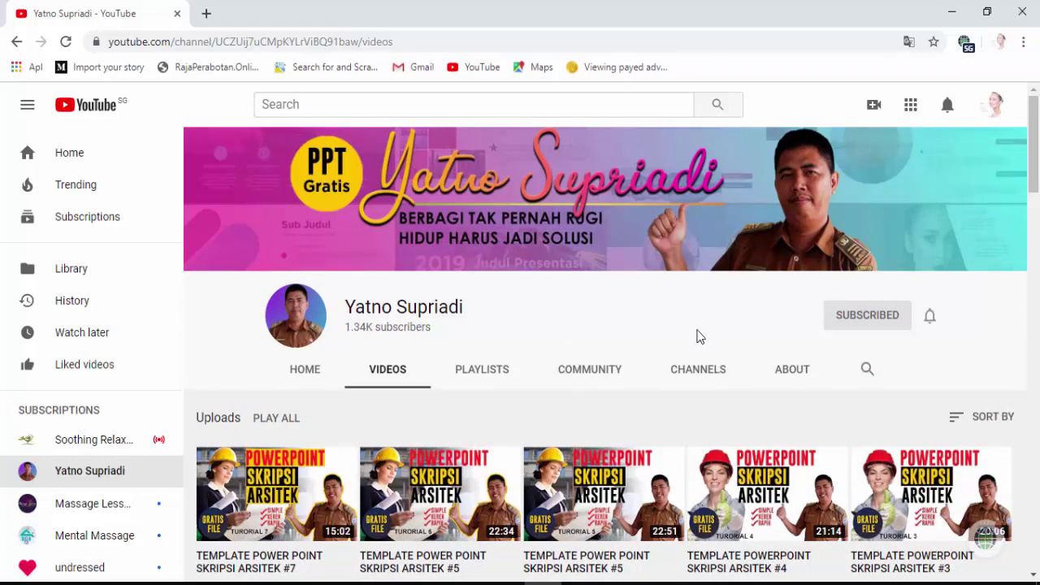
scroll(1002, 360, down, 4)
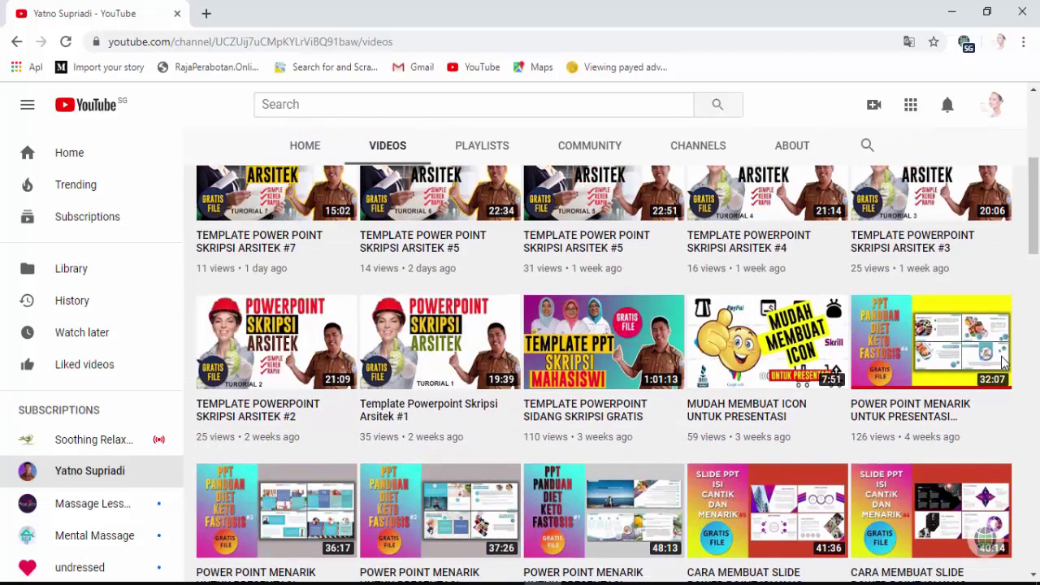
scroll(1003, 360, down, 4)
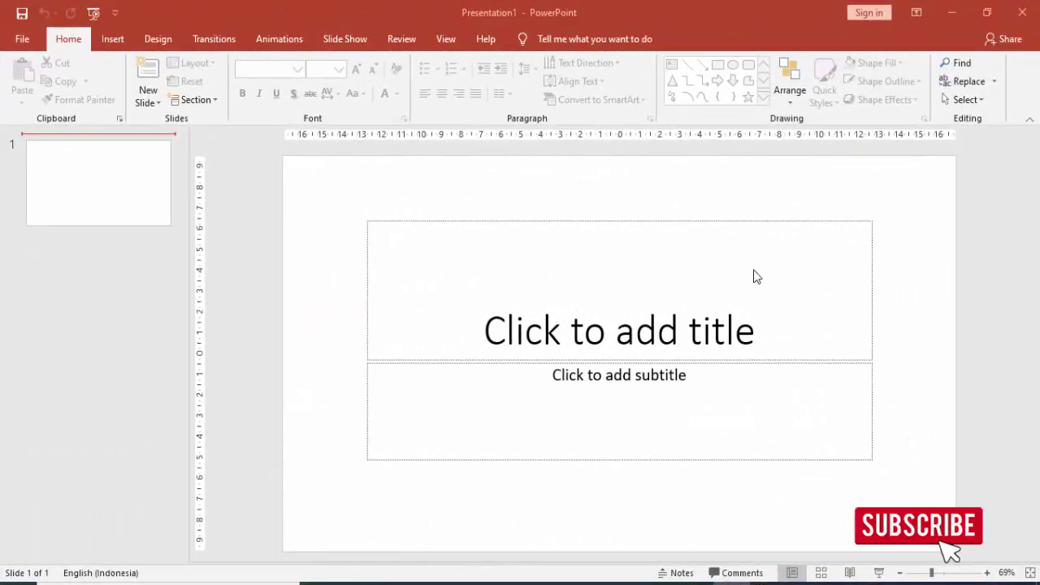
- Delete both the title placeholder and the subtitle placeholder from the title slide
click(690, 220)
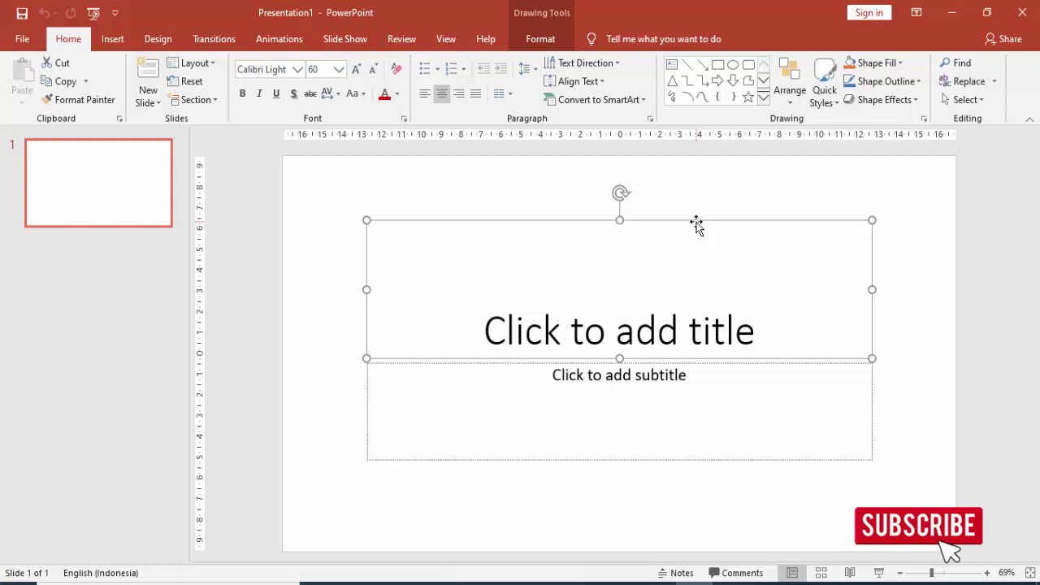
key(Delete)
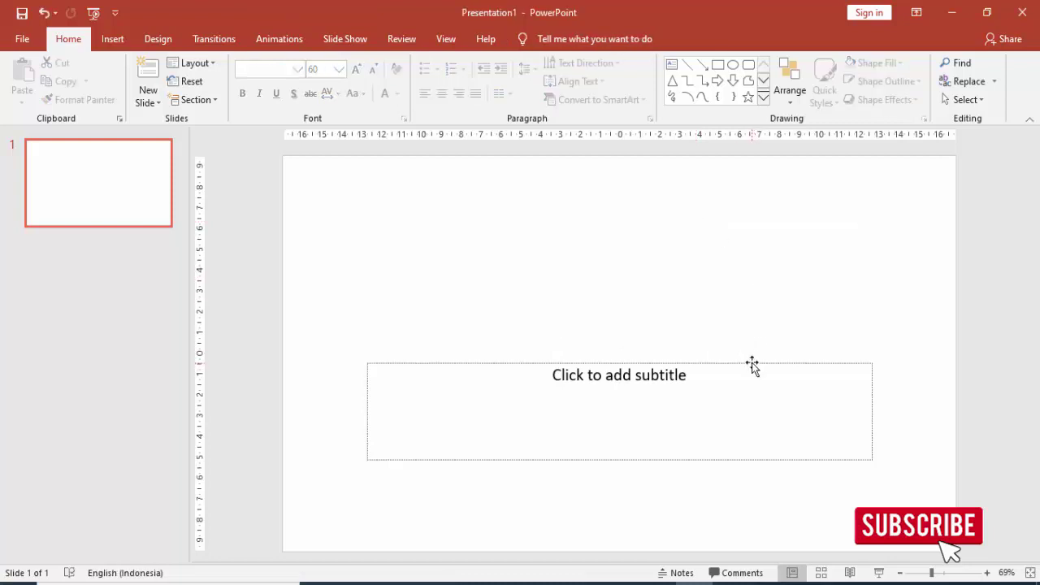
click(752, 362)
key(Delete)
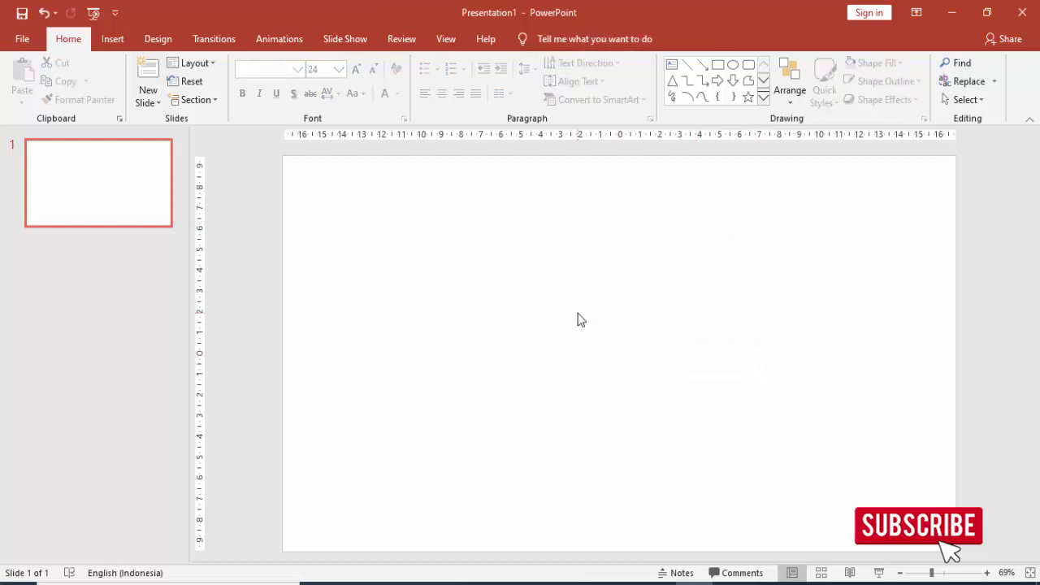
- Open Format Background for the slide and choose Picture or texture fill
right_click(556, 244)
click(429, 236)
right_click(557, 268)
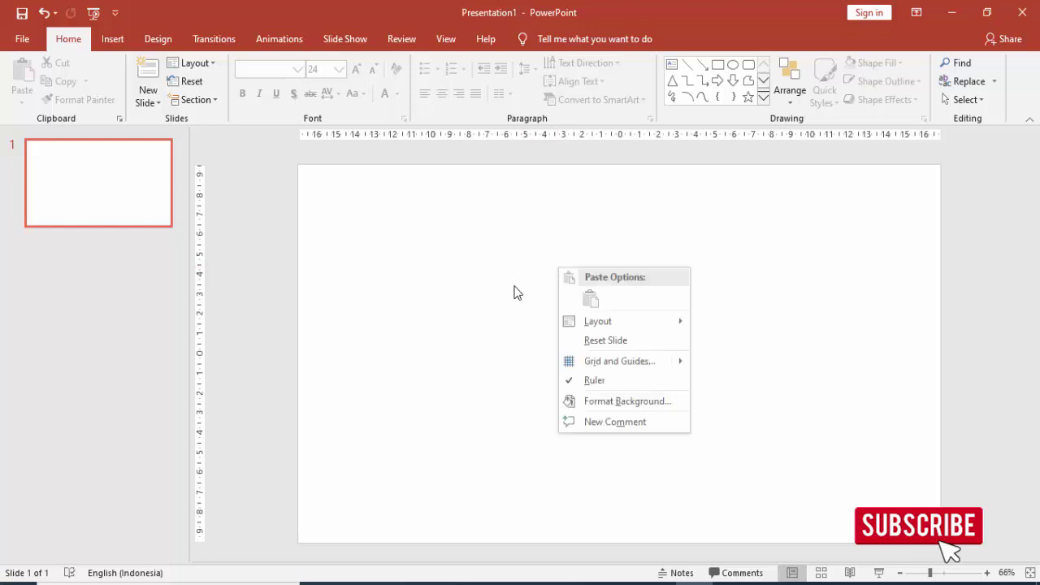
click(594, 402)
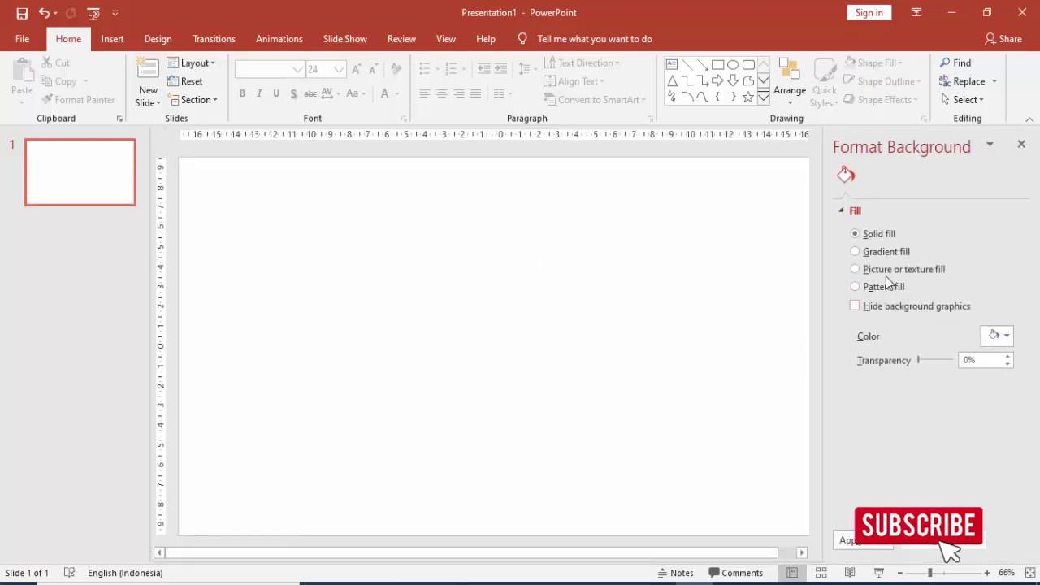
click(886, 269)
click(878, 353)
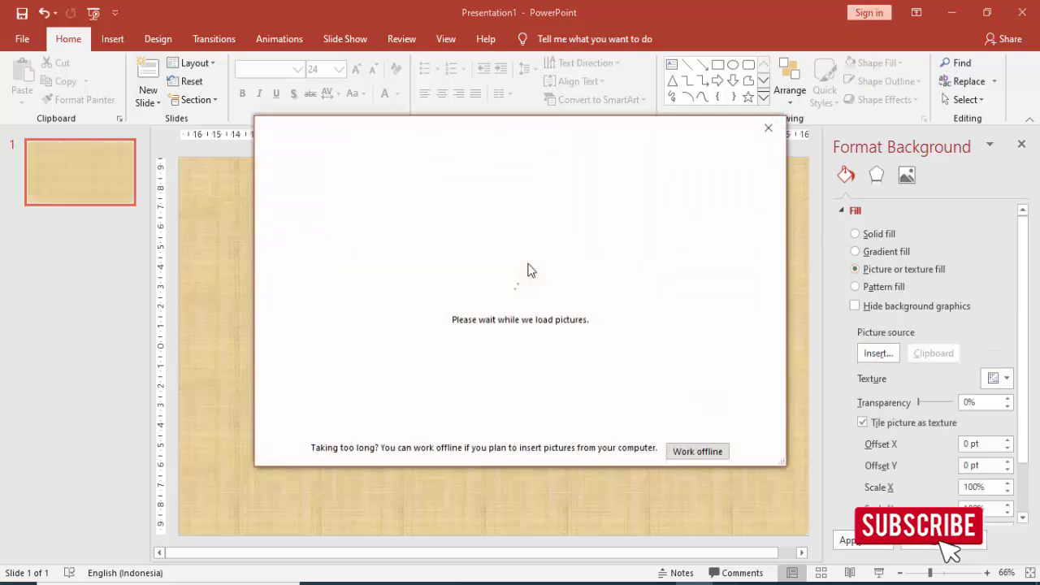
- Insert the sunset beach photo from D:\FOTO FOAP\BEACH2 as the background picture
click(329, 226)
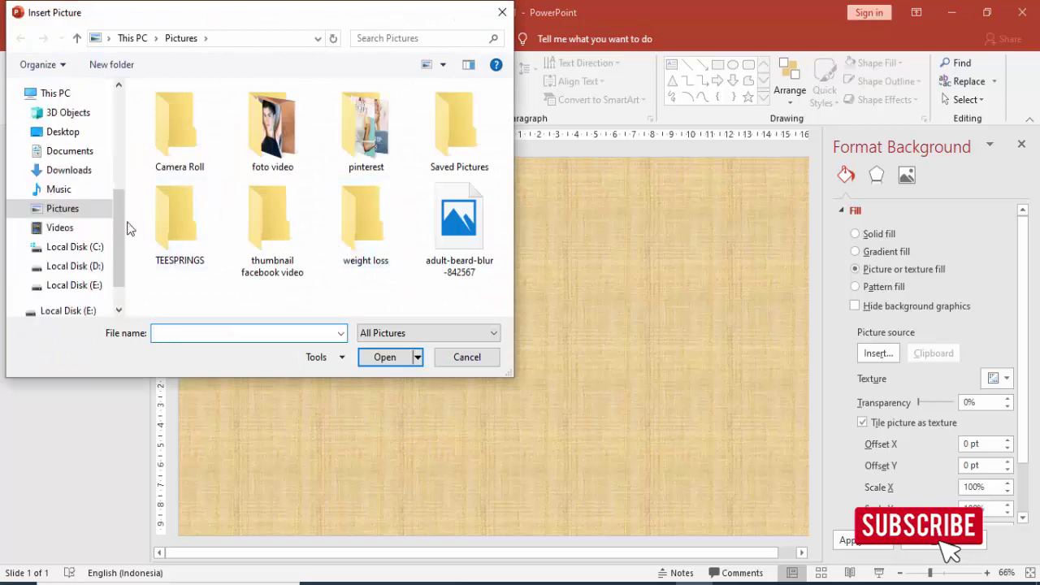
click(96, 271)
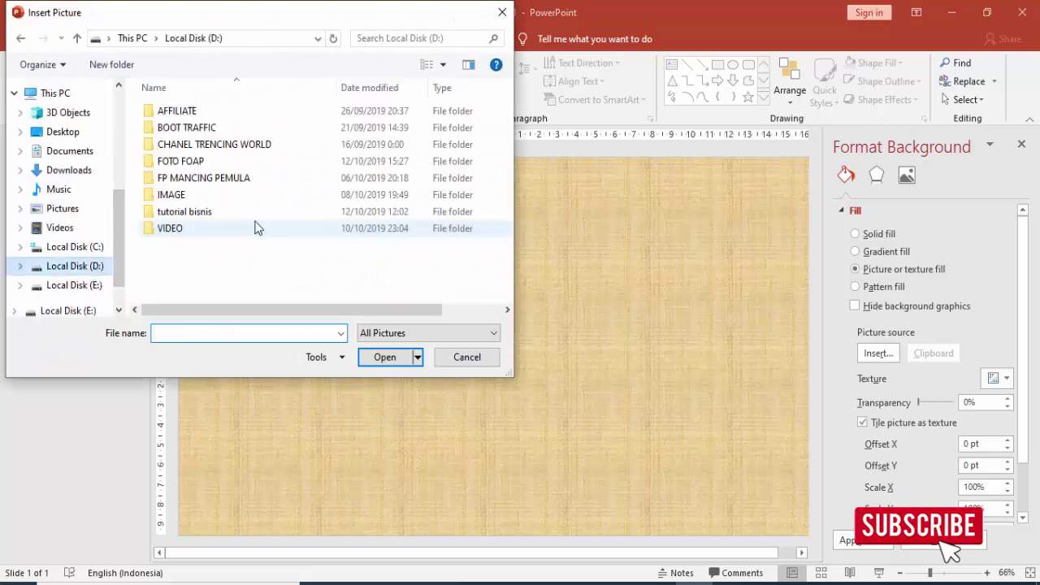
double_click(207, 160)
double_click(192, 135)
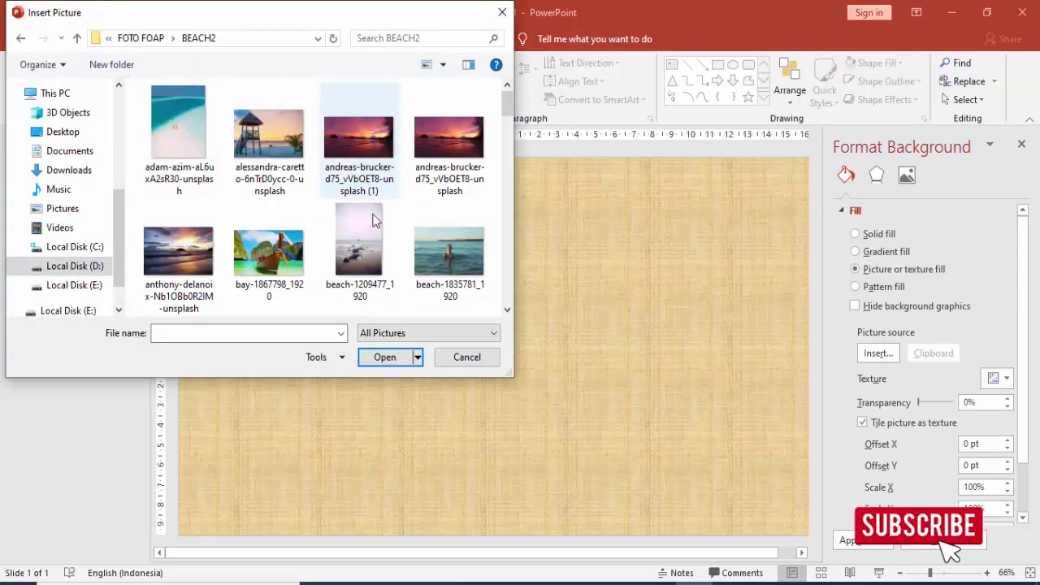
click(187, 267)
click(381, 360)
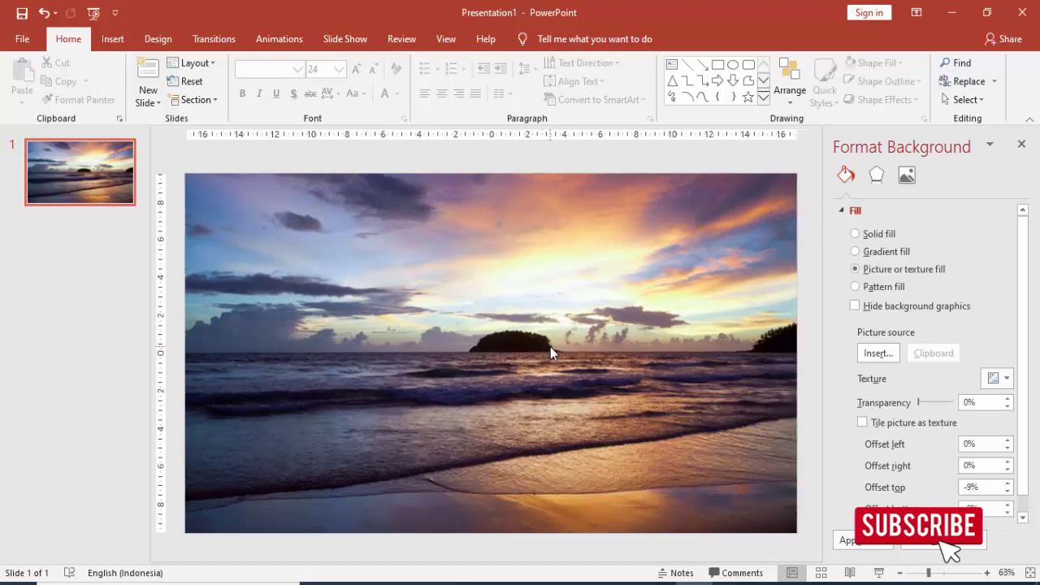
ctrl+scroll(292, 226, down, 1)
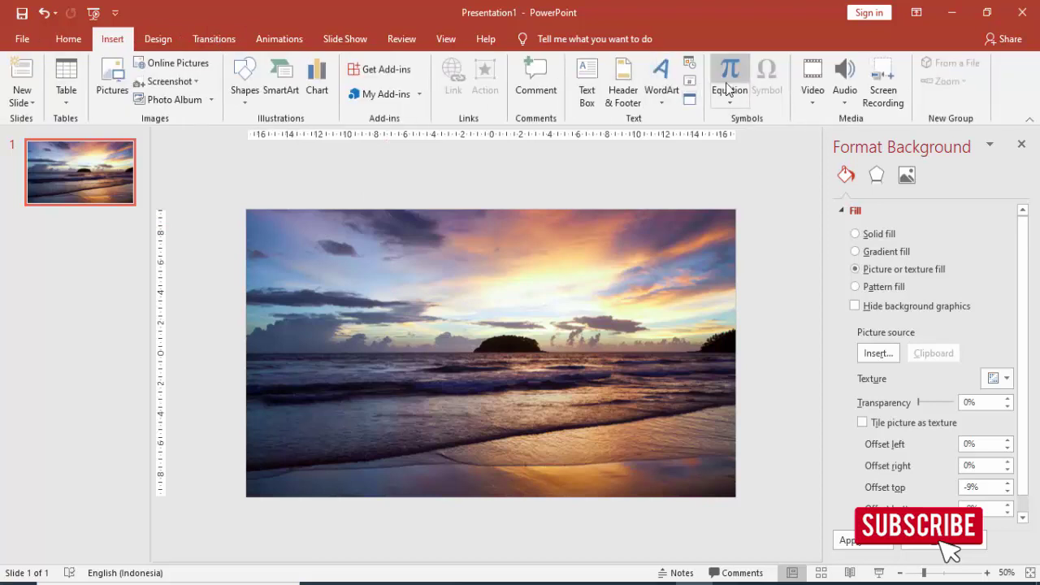
- Draw a text box over the sky for 'PRESENTASI KEREN' and set its font to Gotham Bold
click(587, 88)
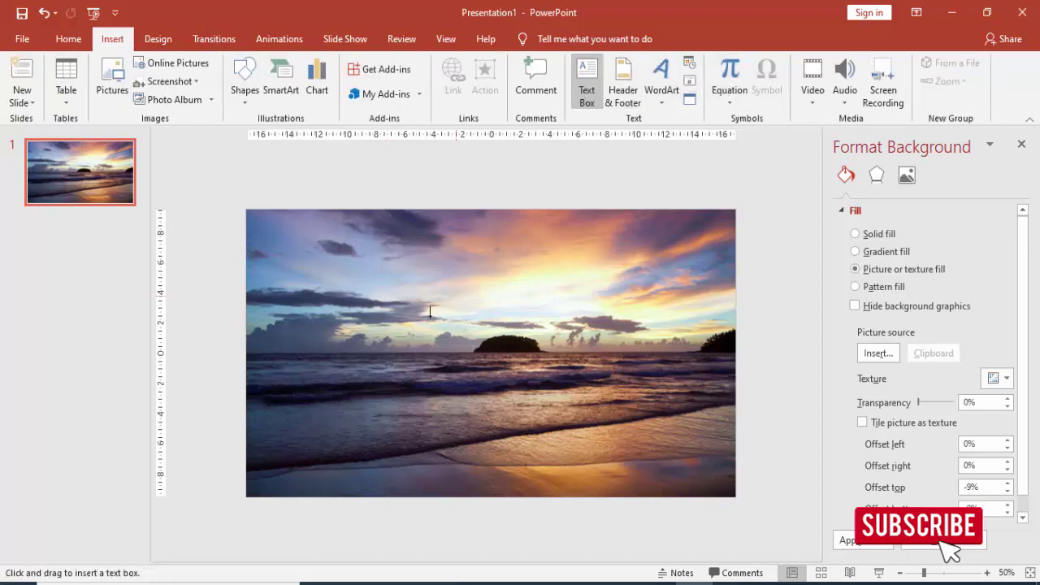
drag(363, 286, 594, 332)
text(PRESENTASI KEREN)
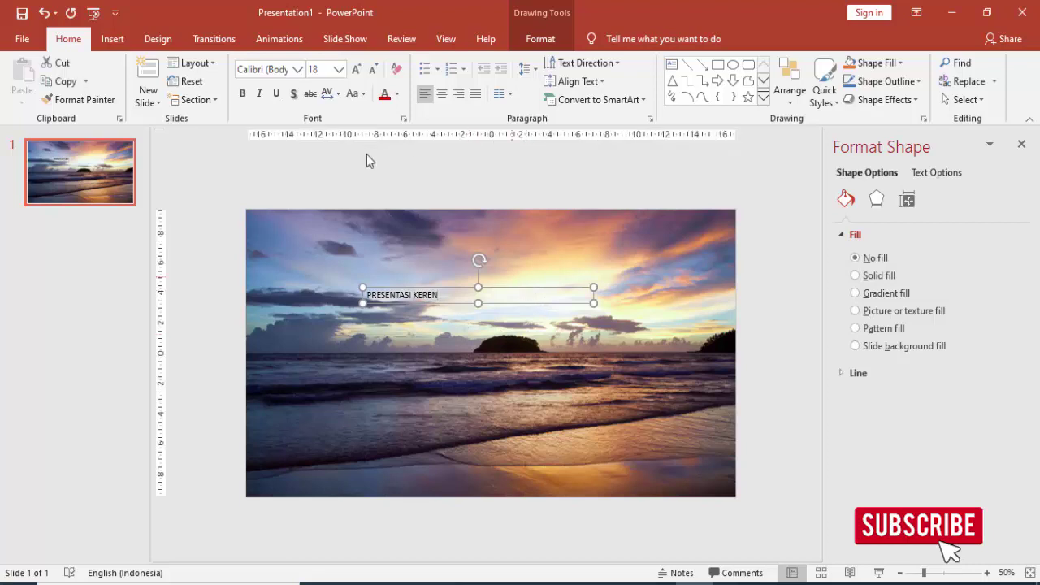
click(297, 69)
text(GaberBold)
key(Return)
text(GotAH)
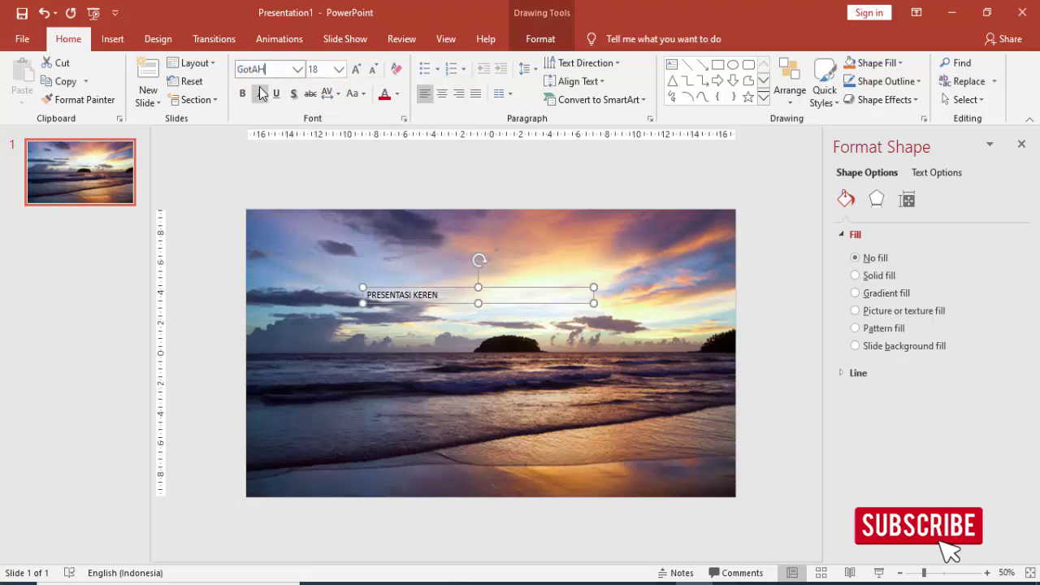
key(BackSpace)
text(t)
key(BackSpace)
text(ham Bolc)
key(Return)
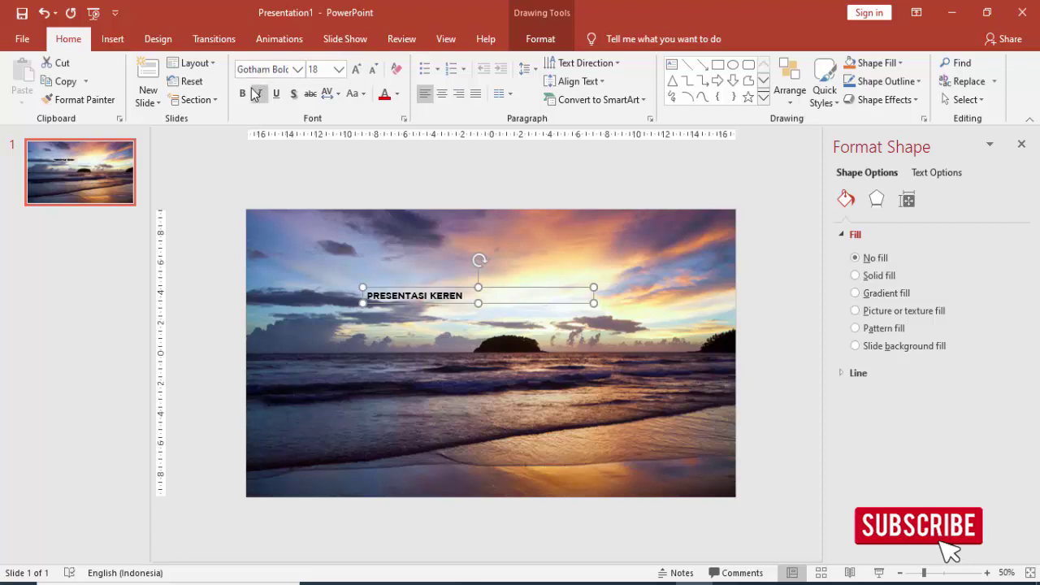
- Resize the title text to 60 pt, widening its box and shifting it slightly
click(339, 69)
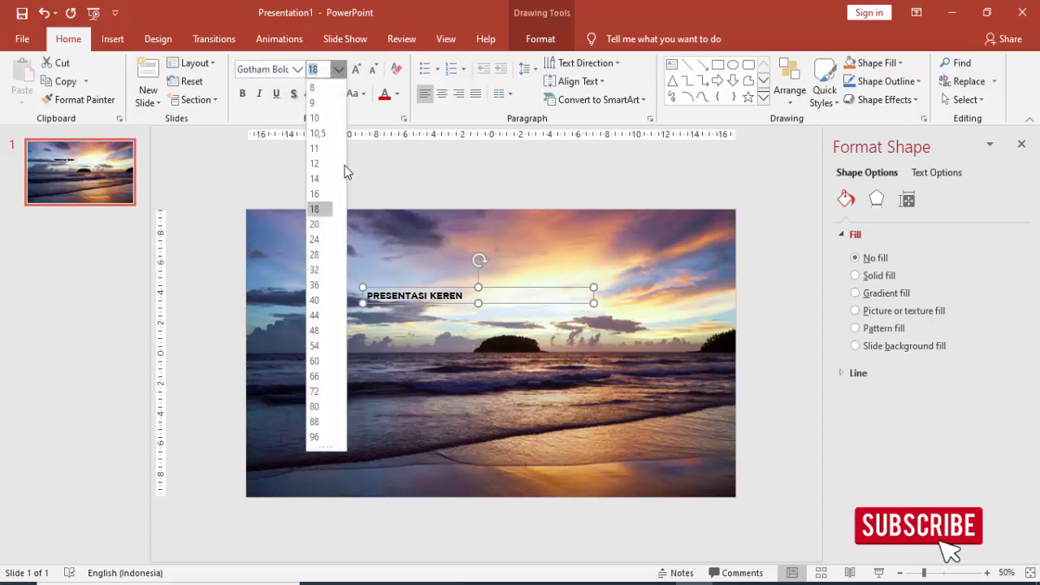
click(321, 407)
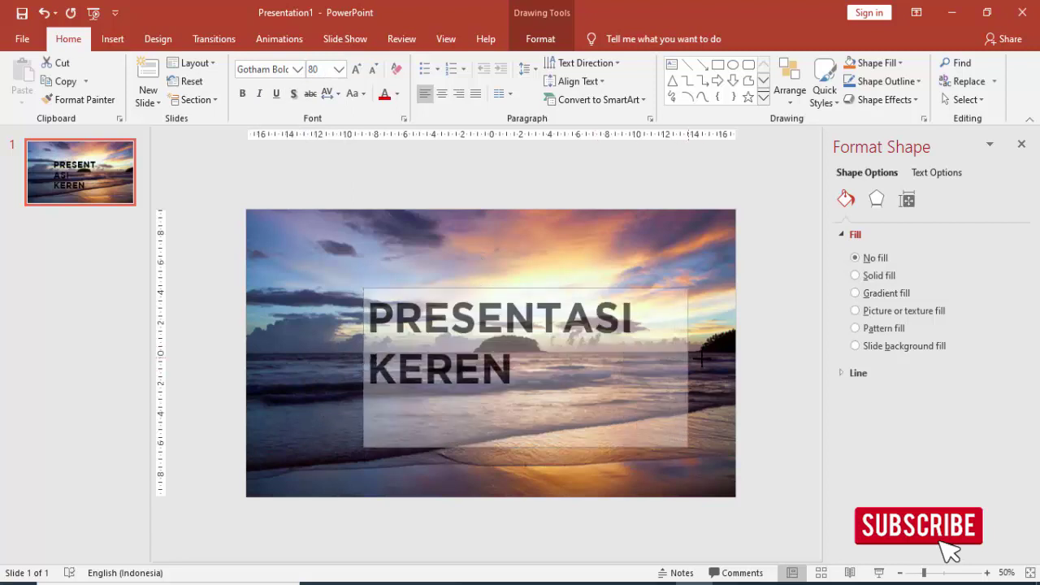
drag(594, 366, 703, 367)
click(338, 69)
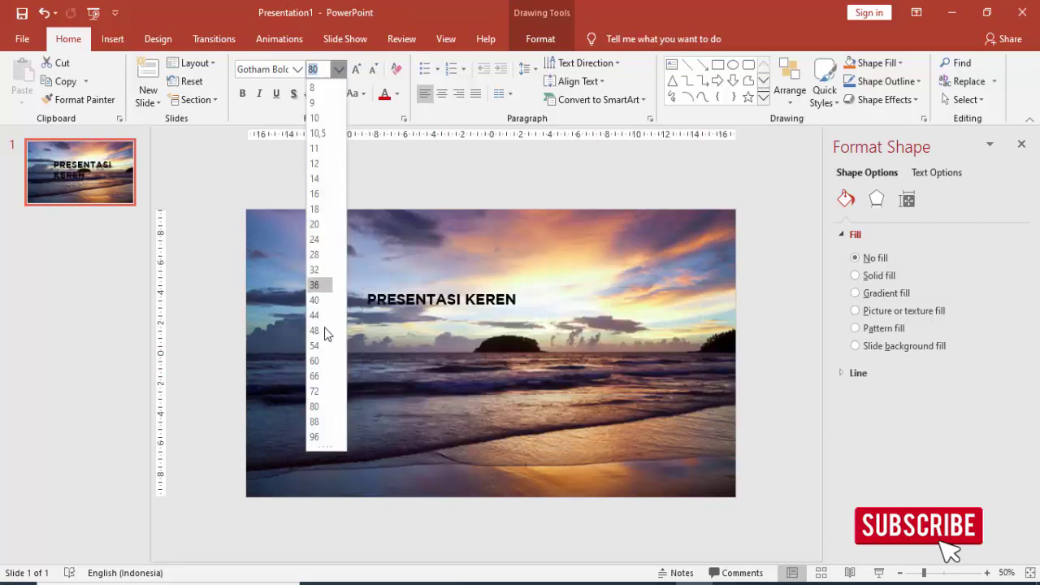
click(318, 362)
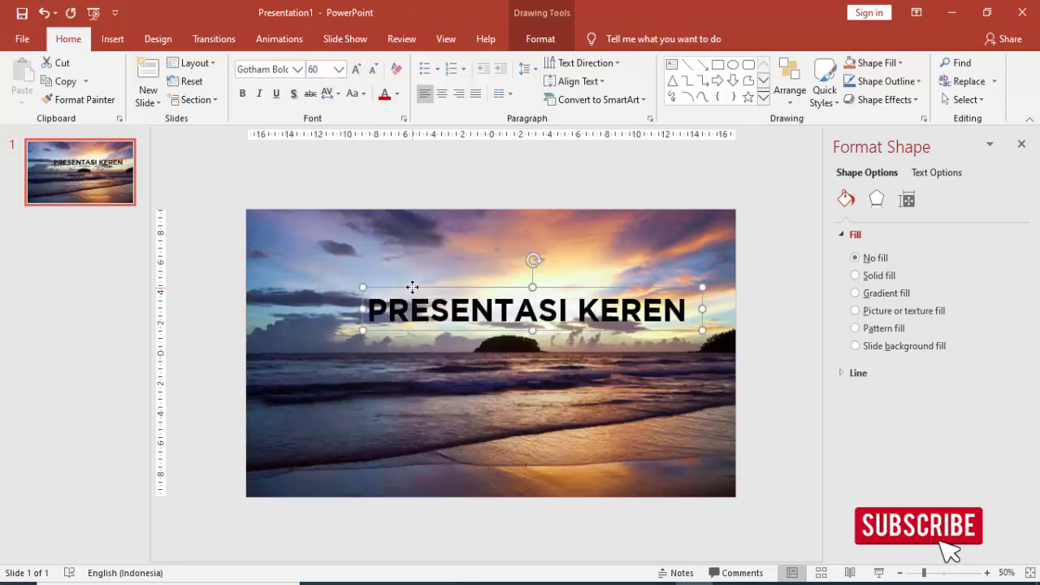
mouse_move(413, 288)
mouse_down()
mouse_move(388, 311)
mouse_move(381, 303)
mouse_up()
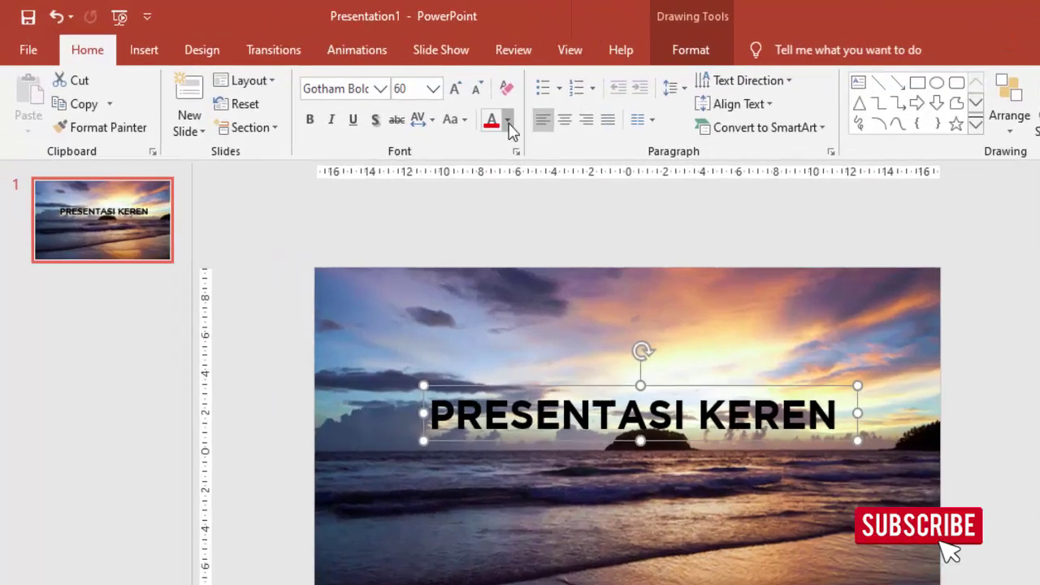
- Recolour the title a custom dark navy (RGB 64, 84, 124) and nudge it upward
click(397, 93)
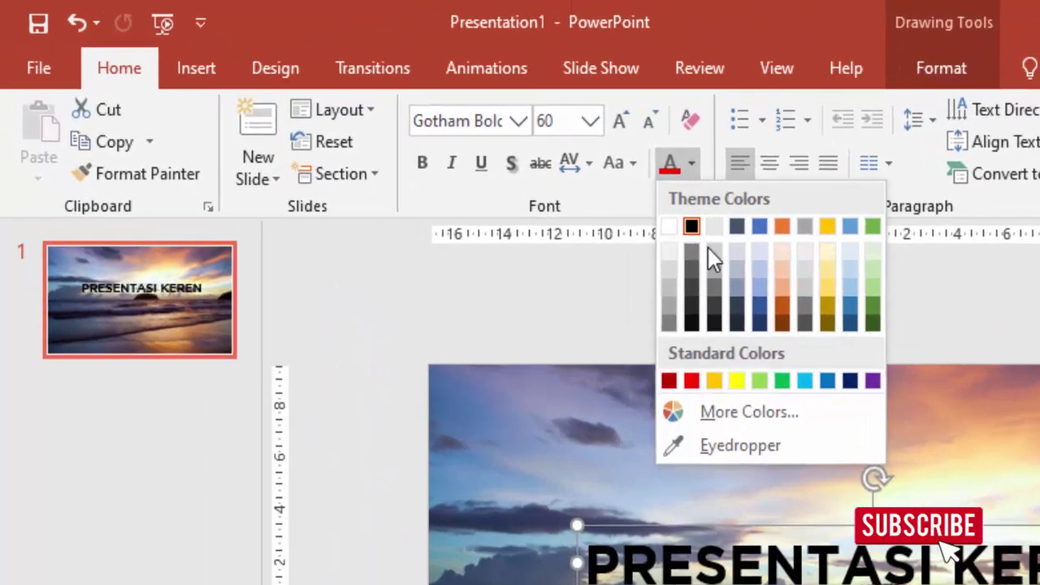
click(735, 446)
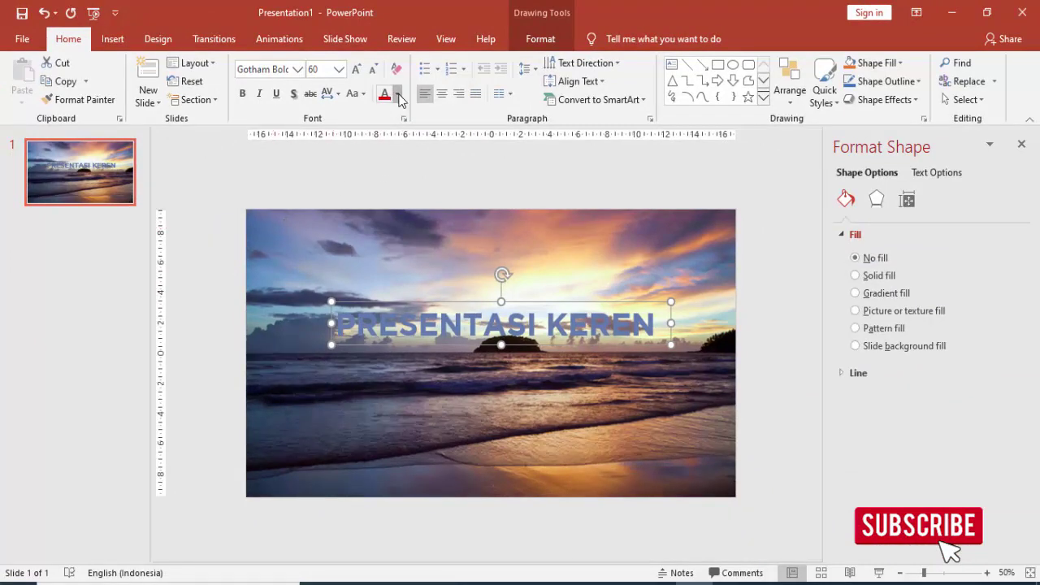
click(397, 93)
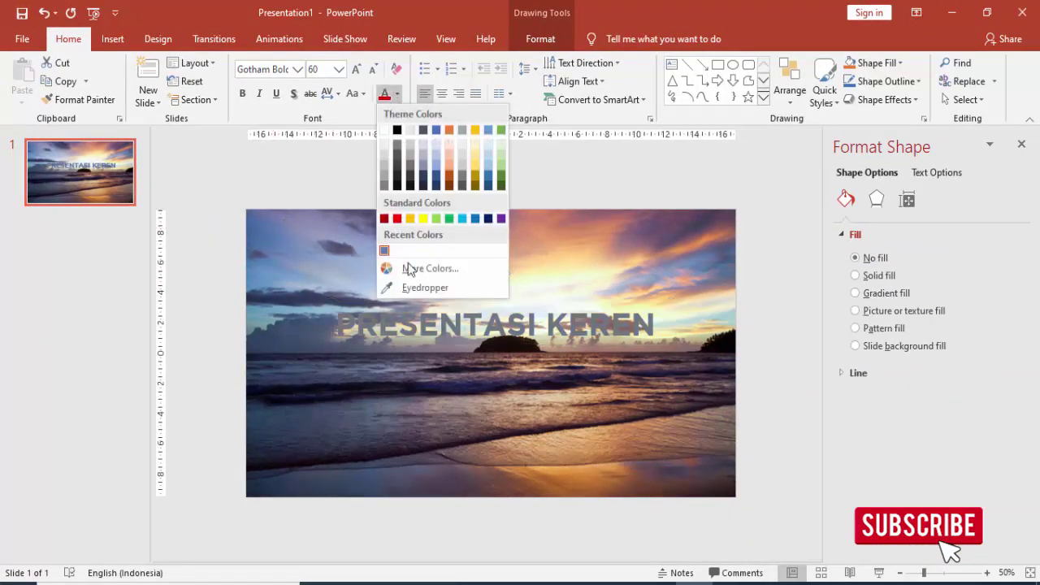
click(415, 270)
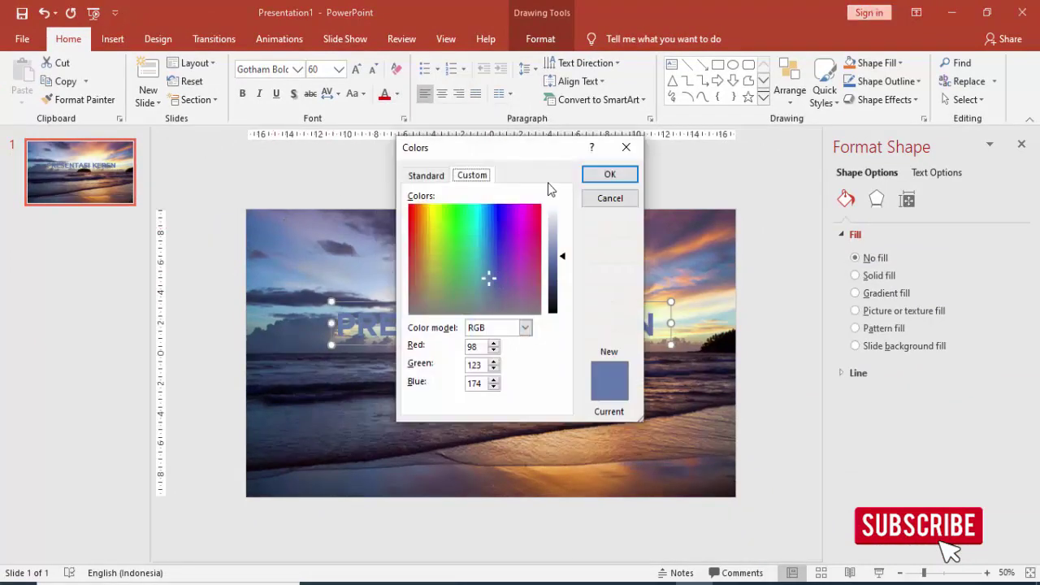
drag(544, 155, 316, 155)
drag(336, 265, 334, 301)
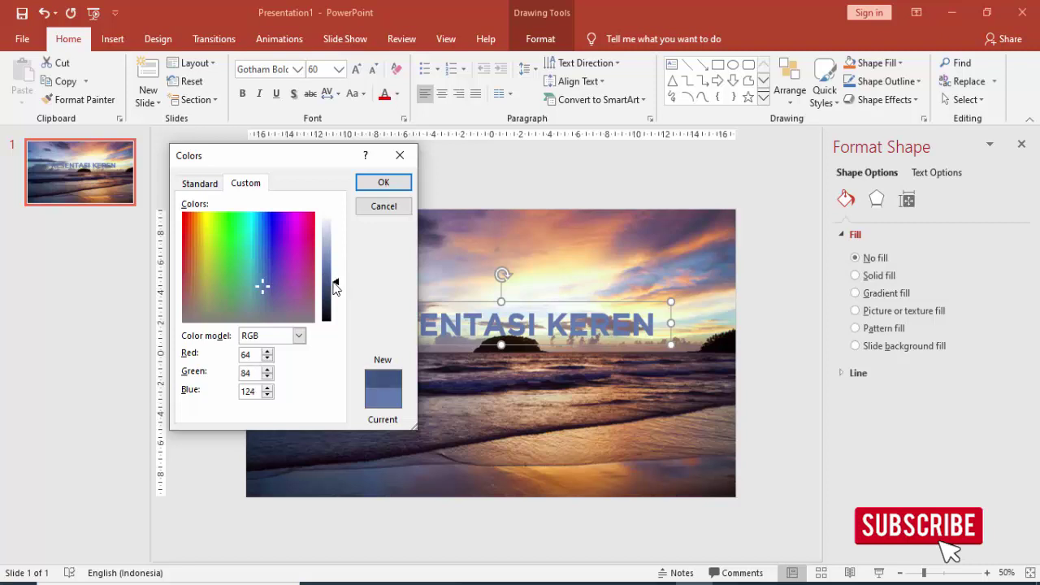
click(383, 182)
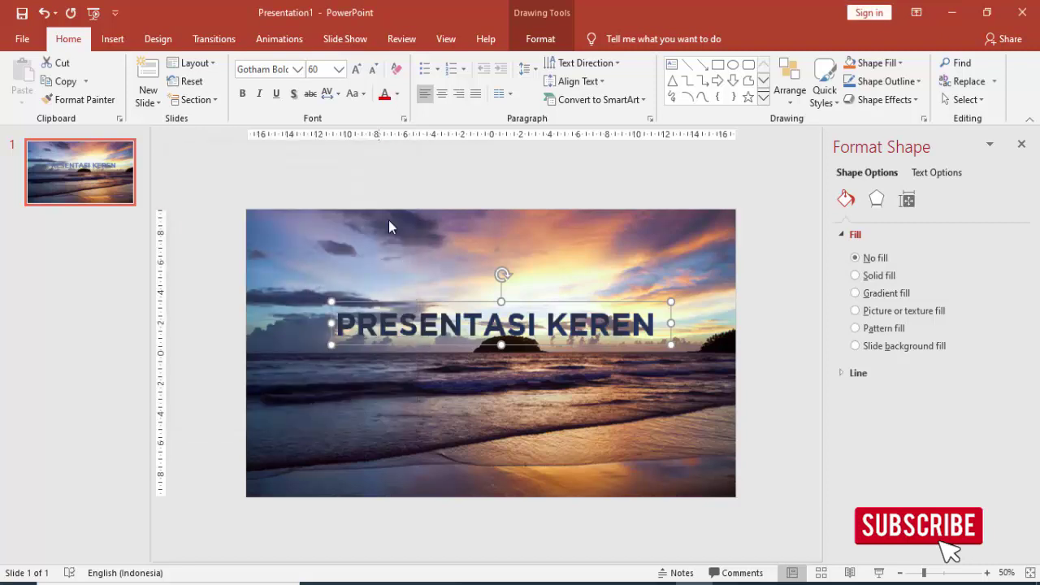
drag(413, 298, 414, 292)
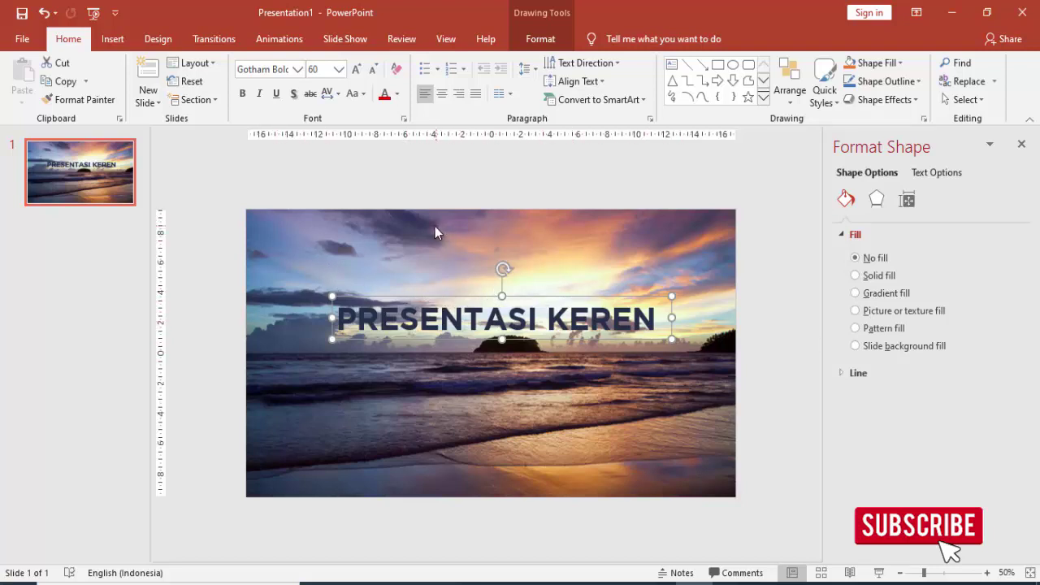
- Add a text box below the title reading 'SUB JUDUL PRESENTASI'
click(113, 39)
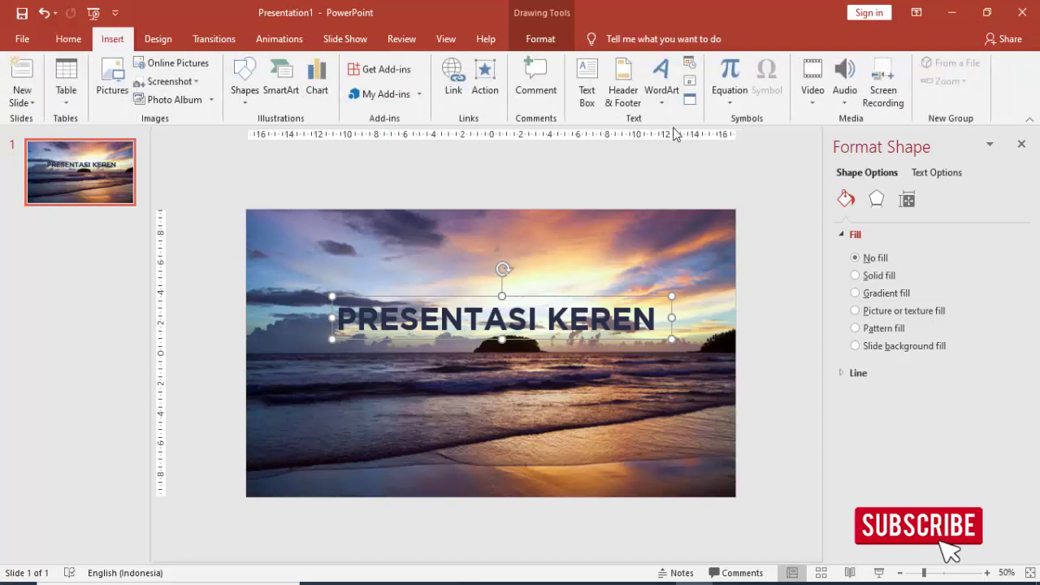
click(587, 77)
mouse_move(468, 366)
mouse_down()
mouse_move(640, 389)
mouse_move(642, 379)
mouse_up()
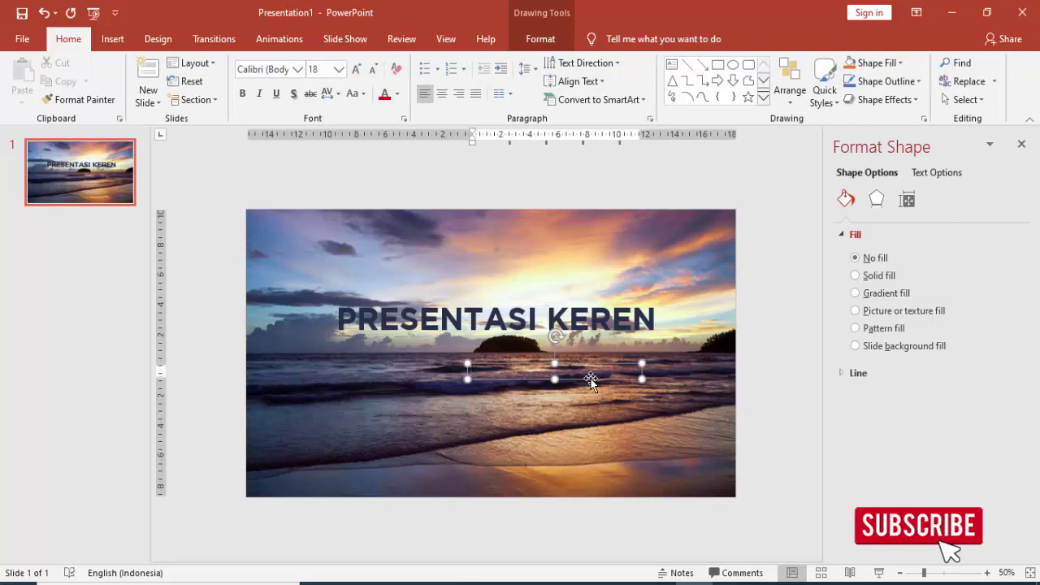
text(simpel)
key(BackSpace)
key(BackSpace)
key(BackSpace)
text(judul)
text( PRESENTASI)
drag(600, 376, 599, 363)
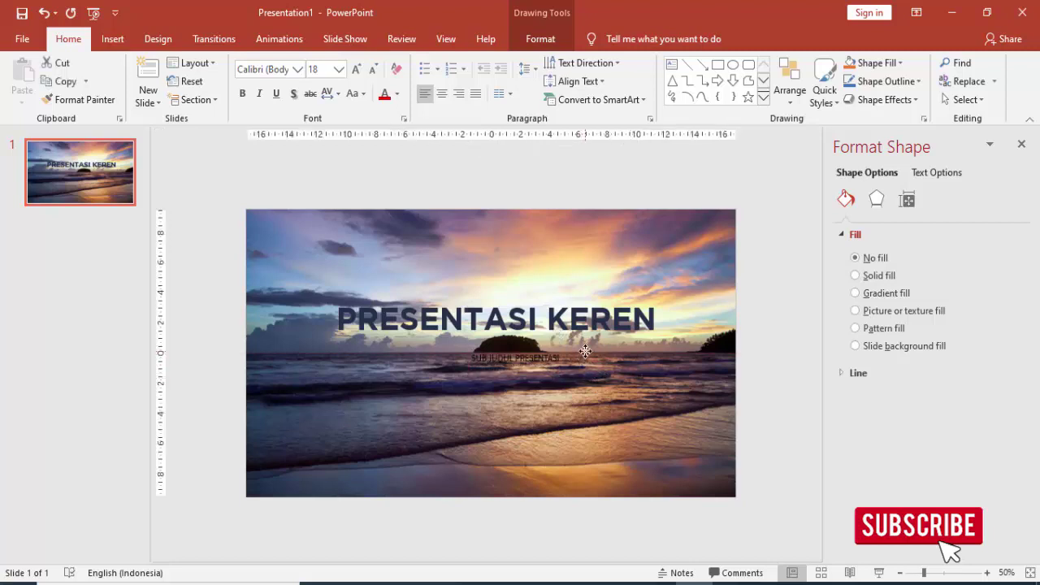
- Format the subtitle as Gotham Bold, 24 pt, white
click(298, 69)
click(286, 166)
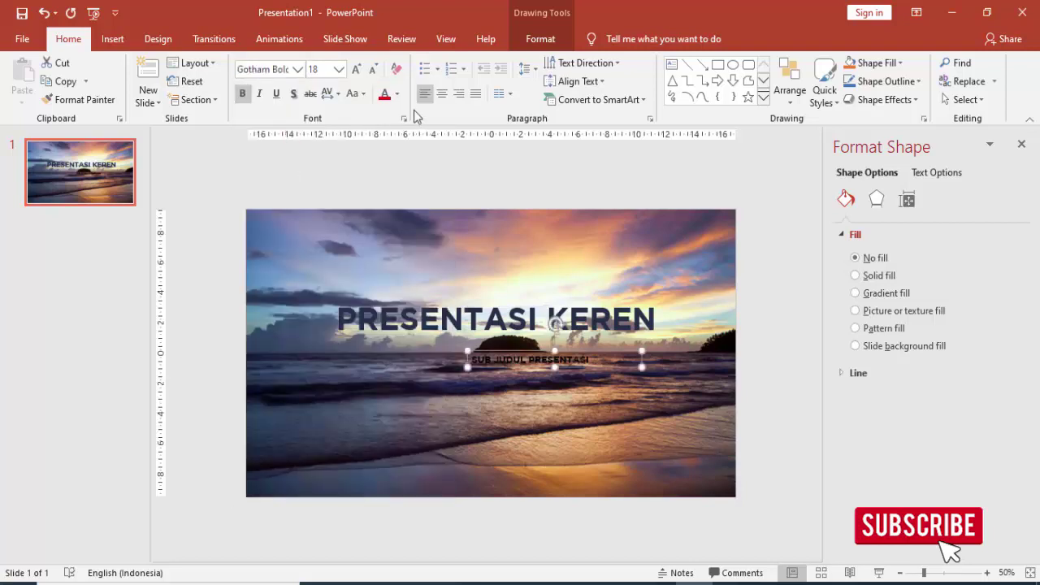
click(340, 70)
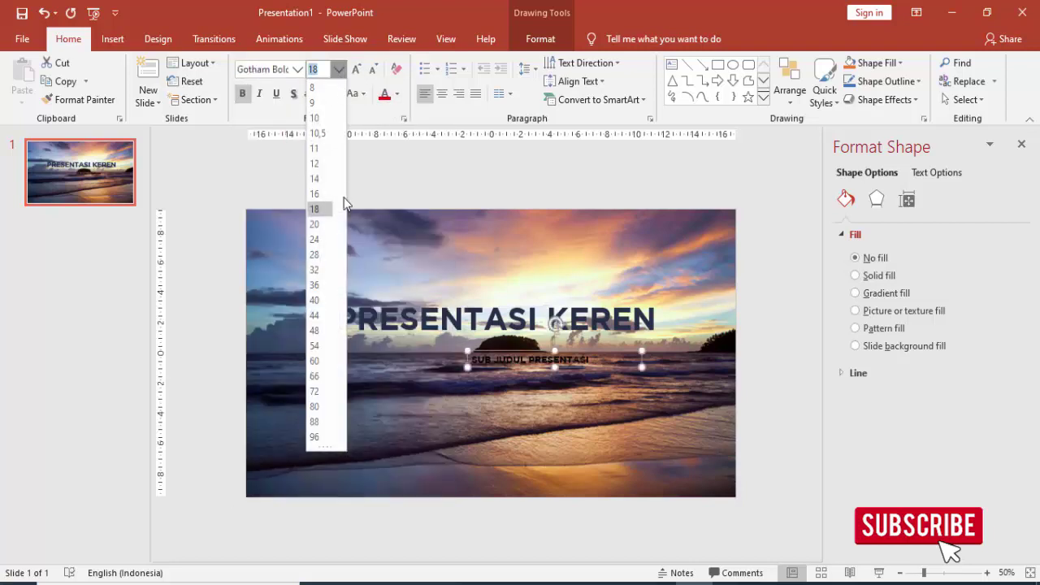
click(317, 243)
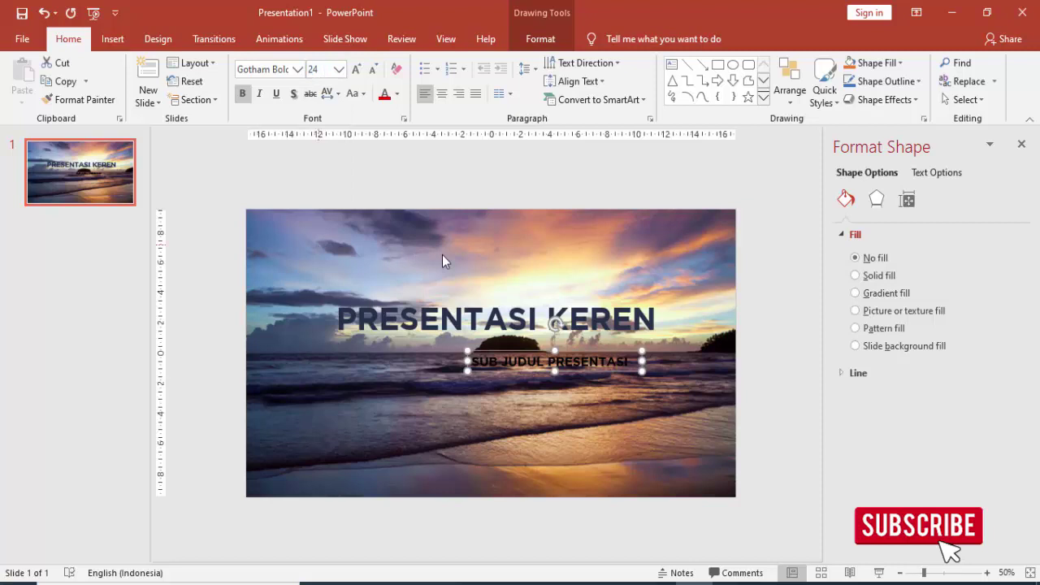
click(397, 95)
click(391, 134)
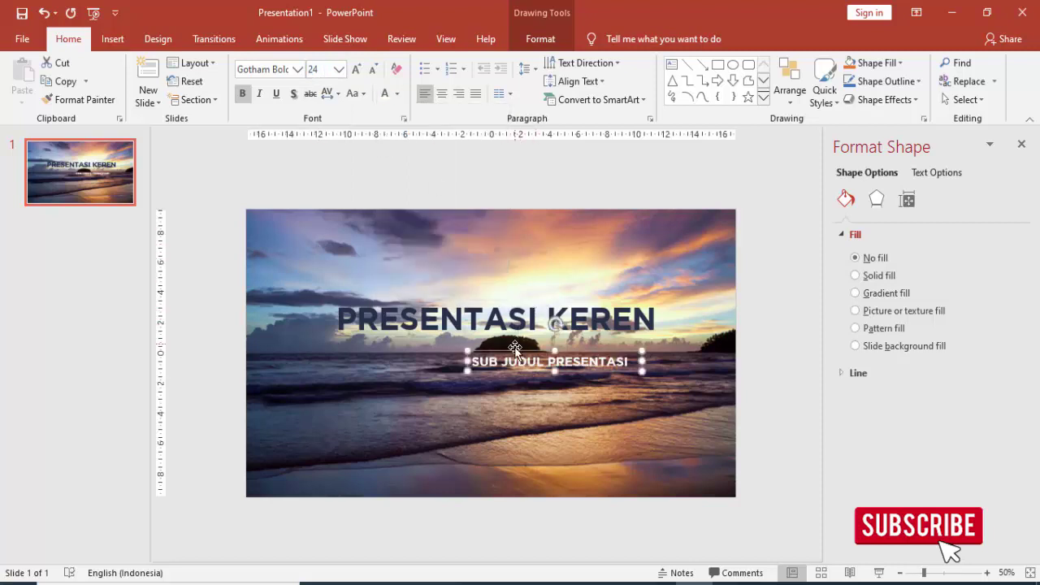
- Reposition the subtitle and lower the title so they sit neatly together
drag(515, 349, 513, 335)
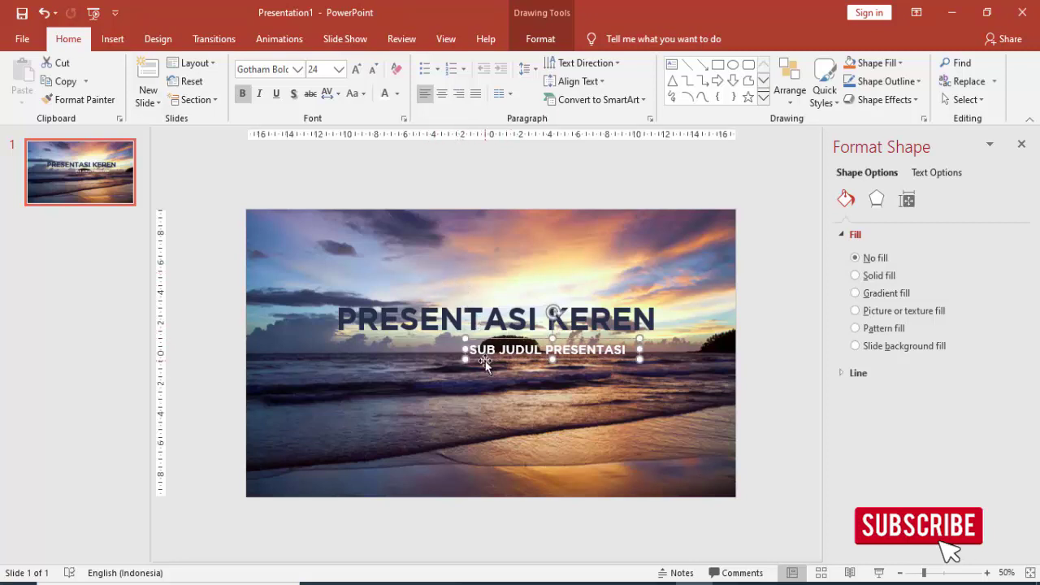
drag(486, 358, 483, 370)
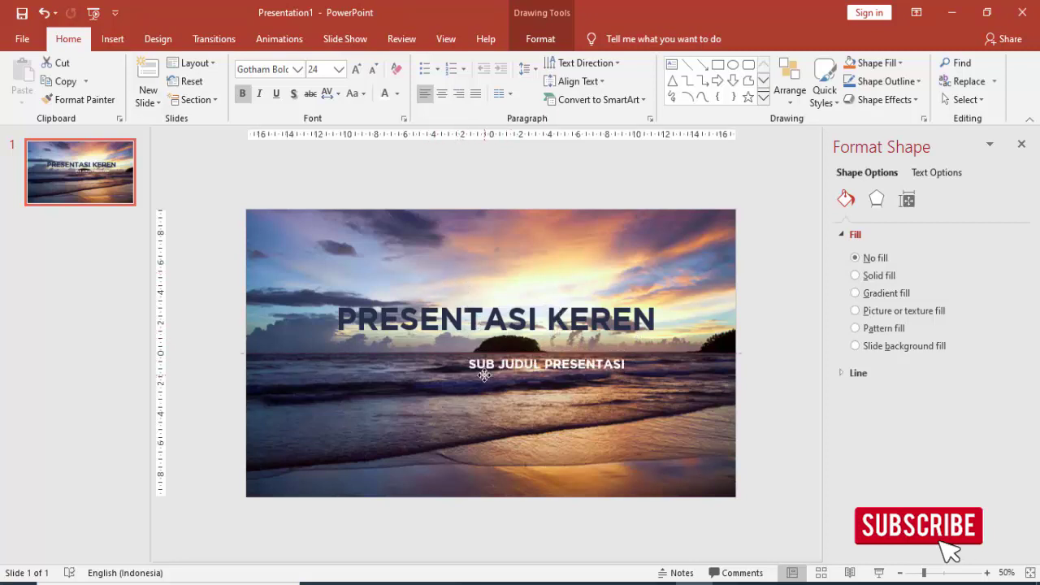
mouse_move(550, 299)
mouse_down()
mouse_move(552, 323)
mouse_move(548, 315)
mouse_up()
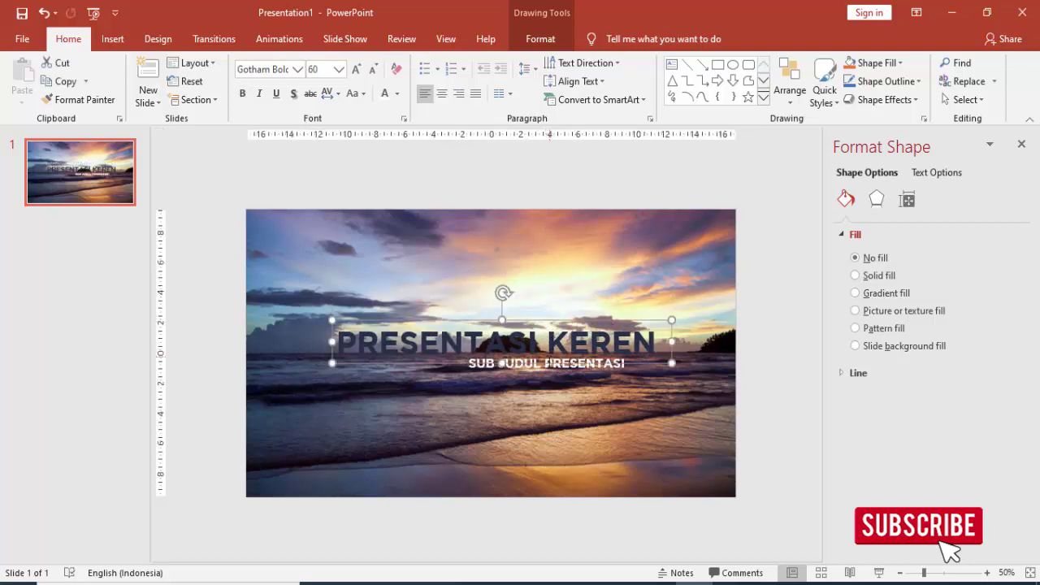
click(542, 370)
mouse_move(542, 369)
mouse_down()
mouse_move(531, 374)
mouse_move(534, 389)
mouse_up()
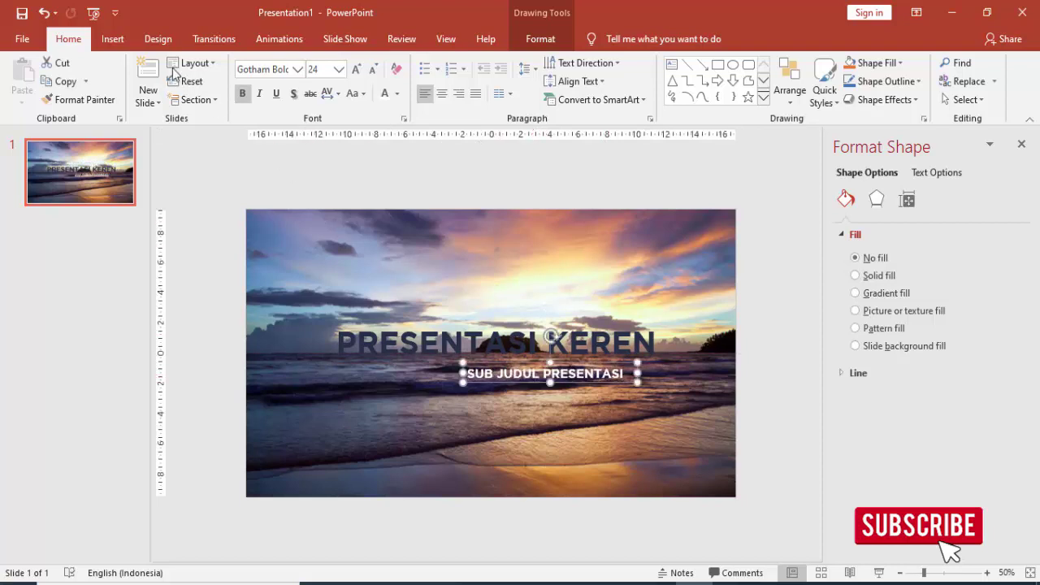
- Draw a straight horizontal line just above the PRESENTASI KEREN title
click(112, 39)
click(245, 81)
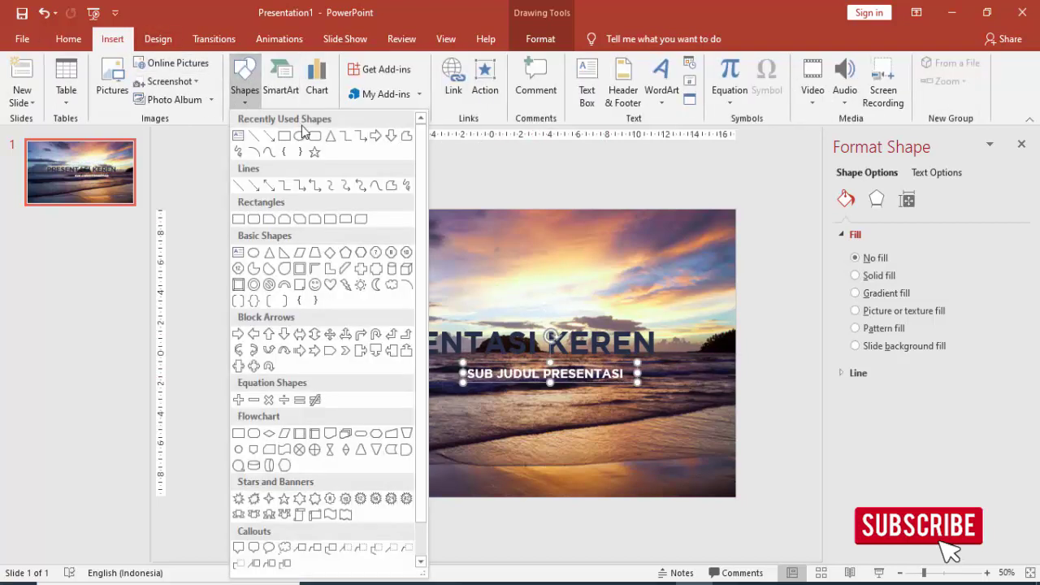
click(252, 140)
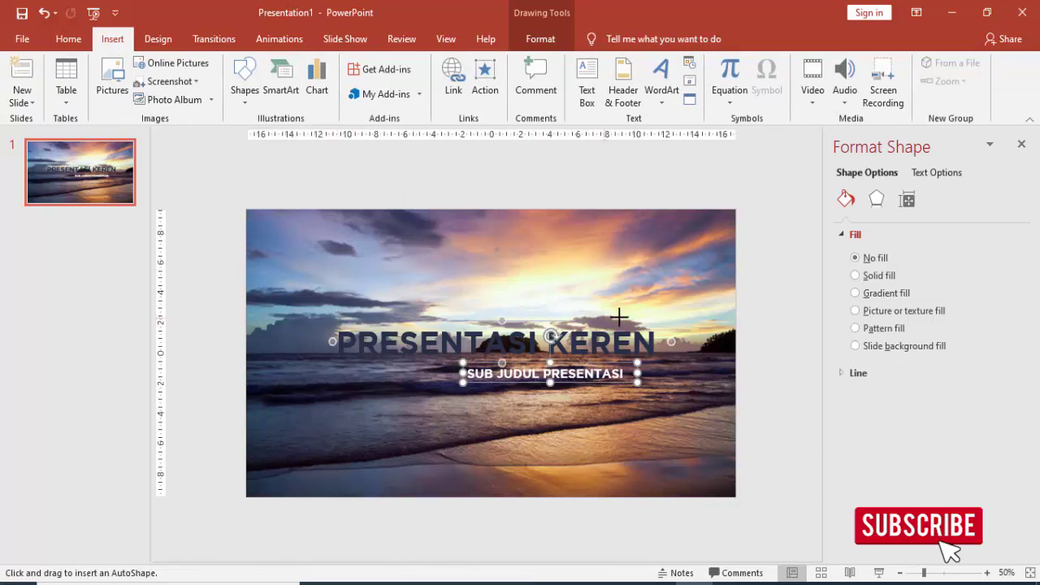
drag(633, 317, 333, 322)
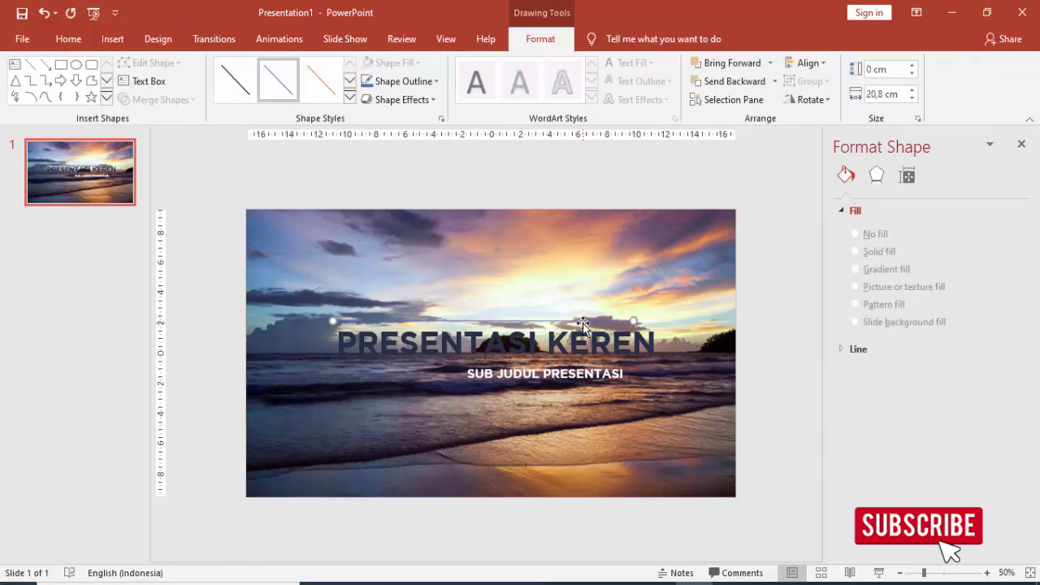
- Give the line an 8 pt width and a dark navy colour
right_click(582, 325)
click(632, 293)
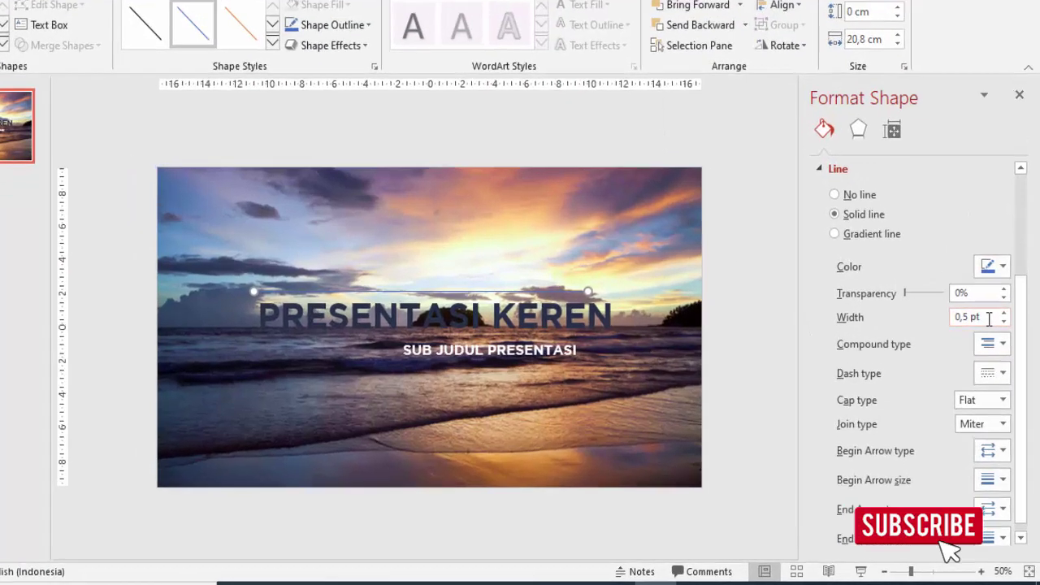
double_click(975, 344)
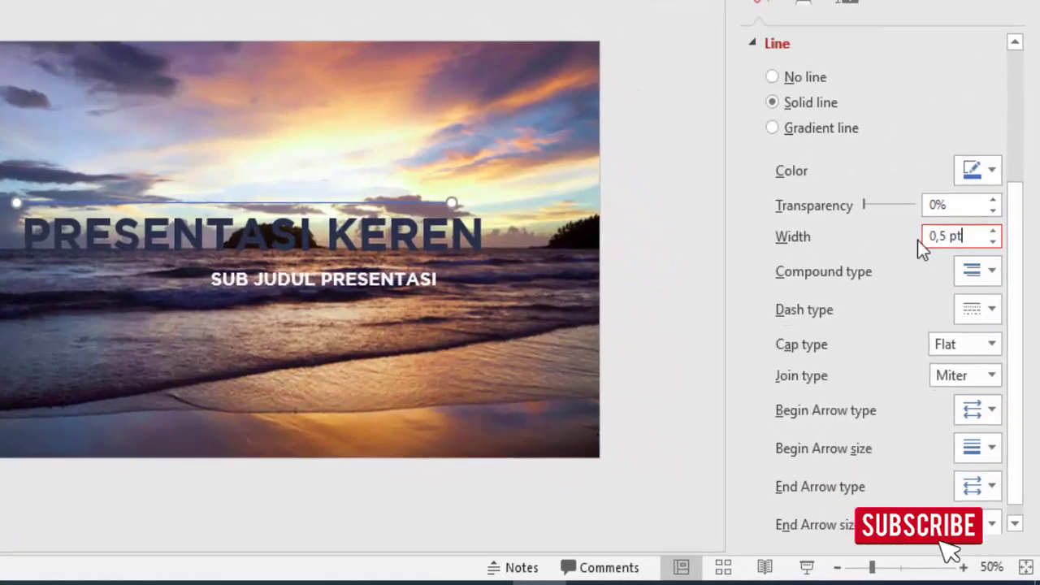
text(8)
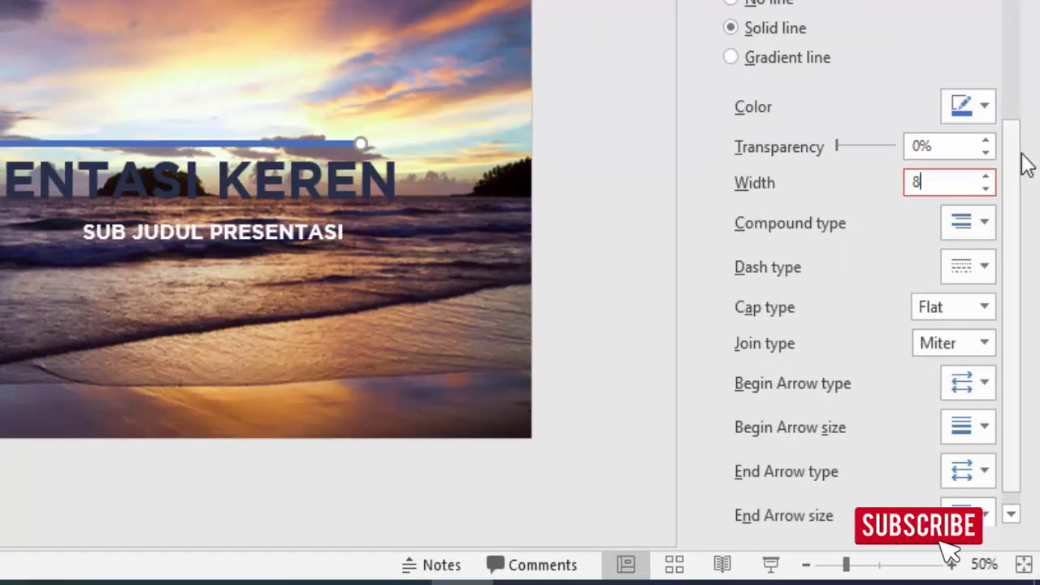
click(965, 97)
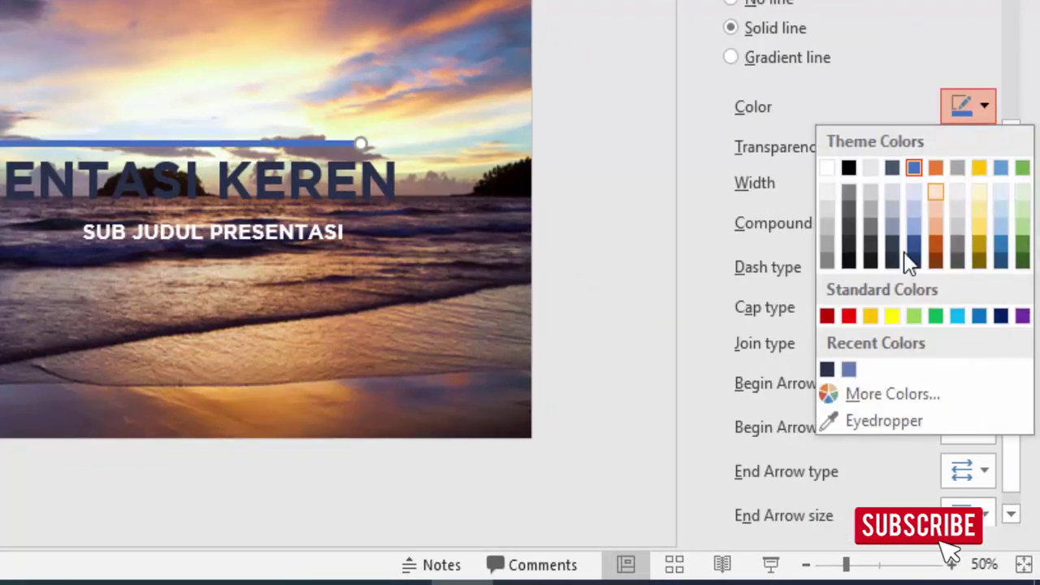
click(830, 173)
click(953, 121)
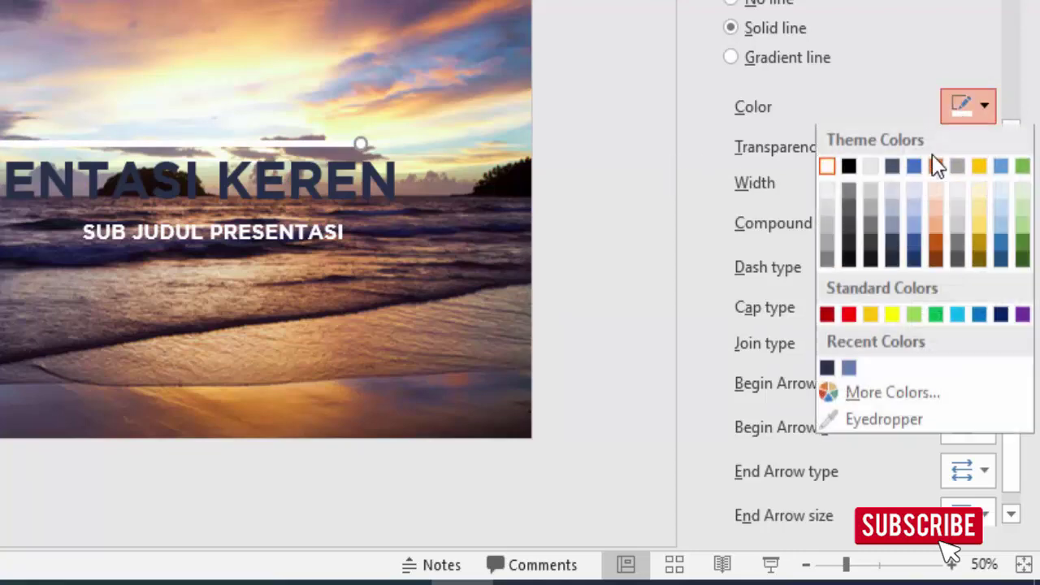
click(845, 370)
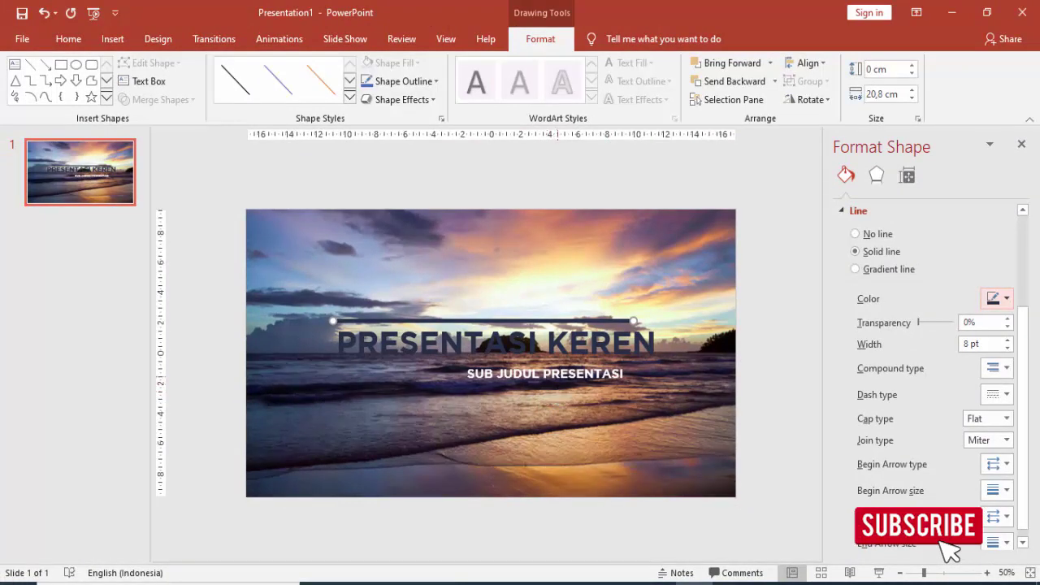
click(111, 41)
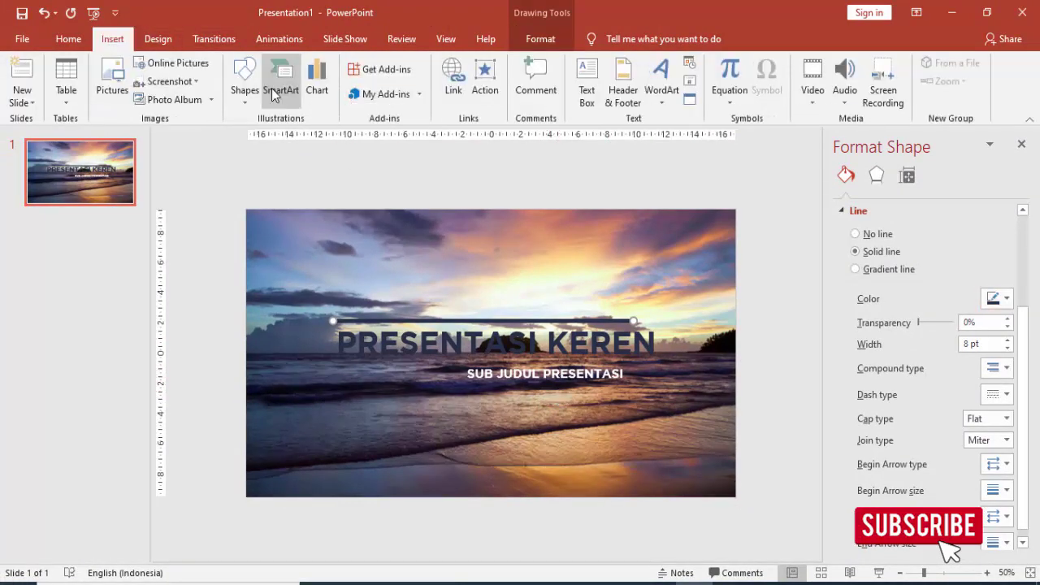
- Draw a slanted line down from the top line's left end, 8 pt, in the title's dark colour
click(245, 81)
click(257, 139)
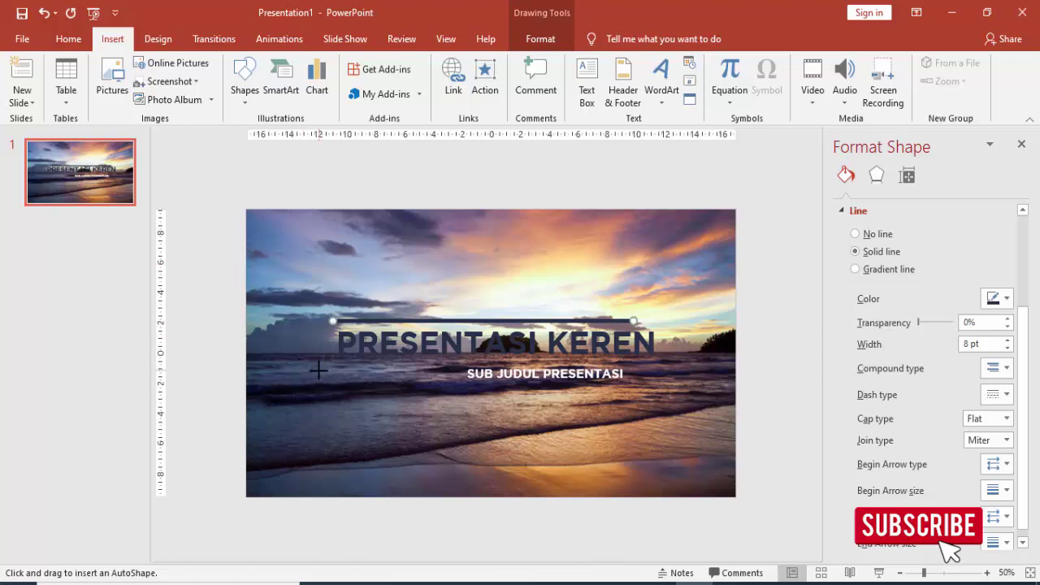
drag(322, 369, 322, 373)
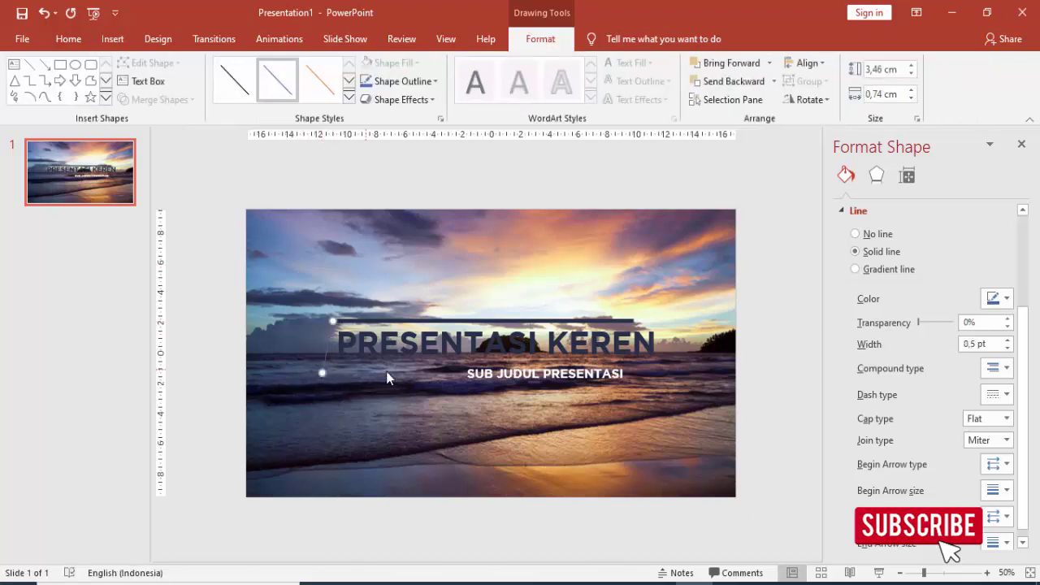
click(983, 344)
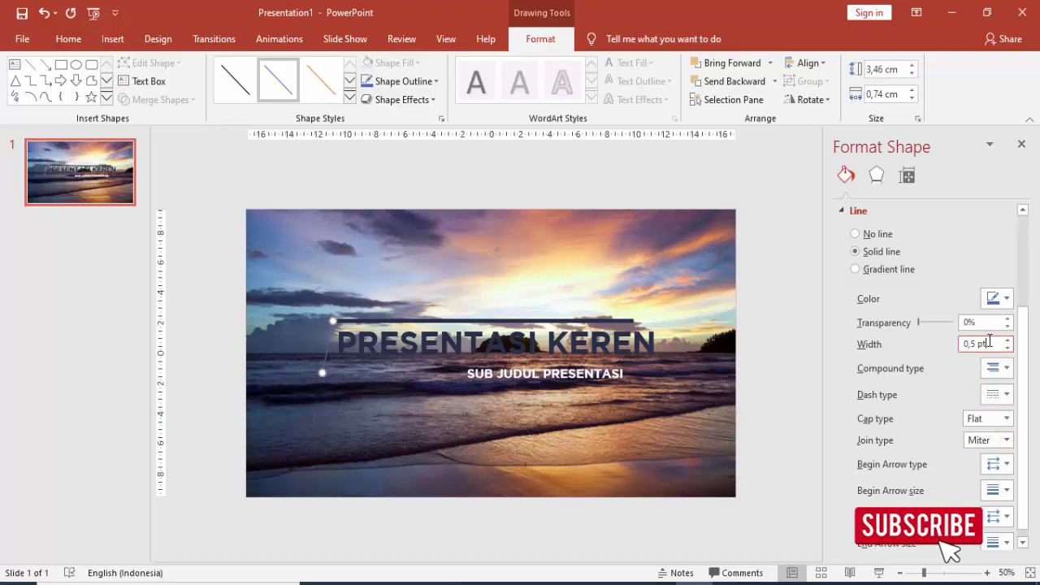
double_click(980, 344)
text(8)
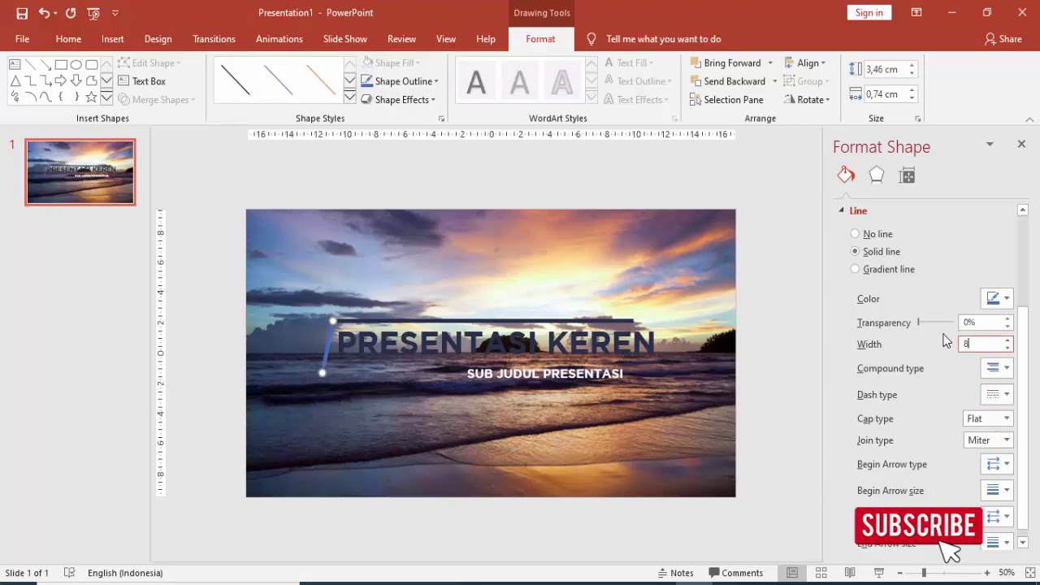
click(999, 299)
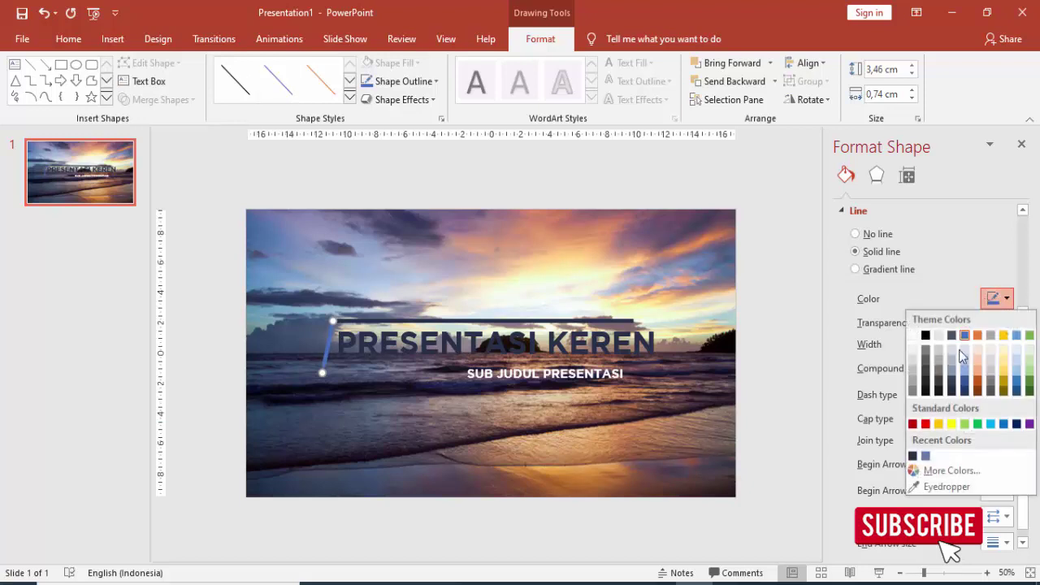
click(913, 455)
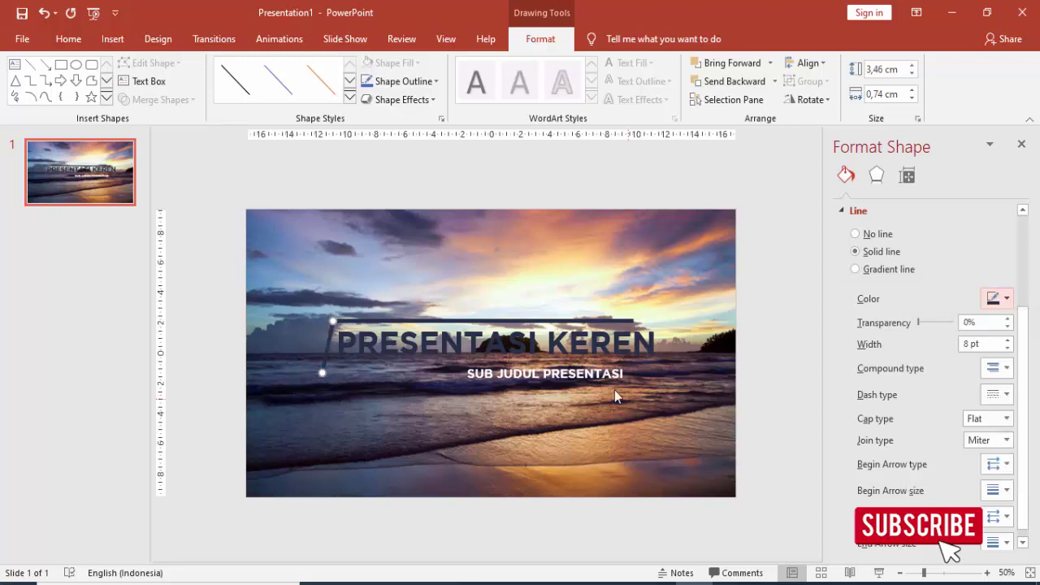
- Copy the top line below the title and shorten it to end before the subtitle
click(512, 319)
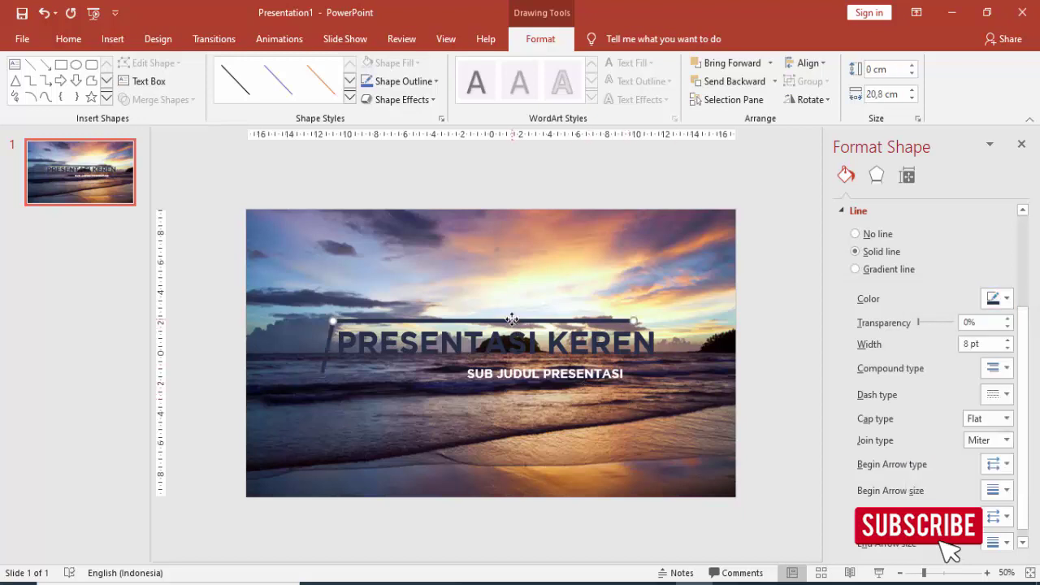
drag(512, 319, 502, 374)
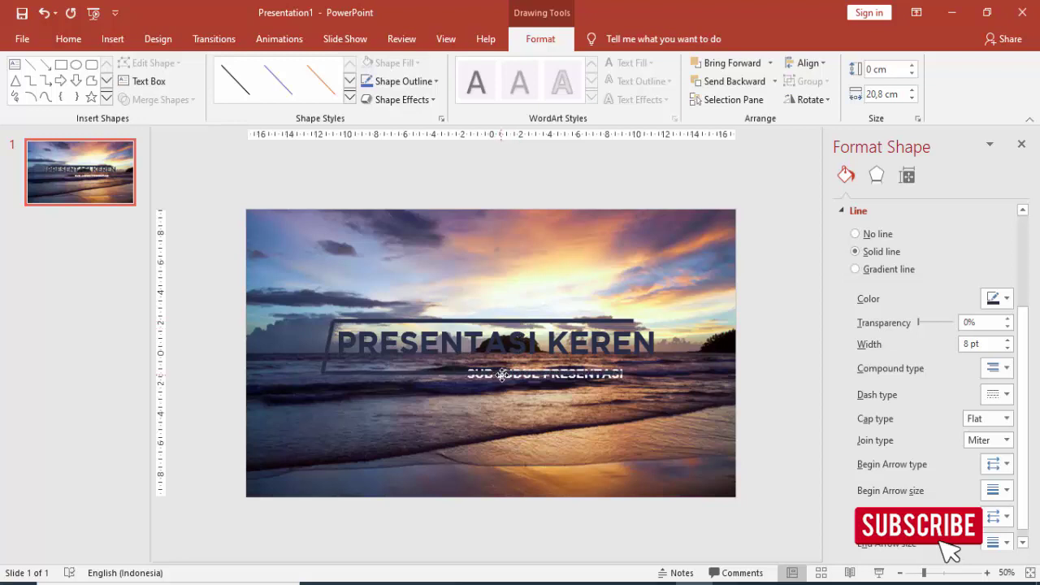
drag(501, 374, 466, 376)
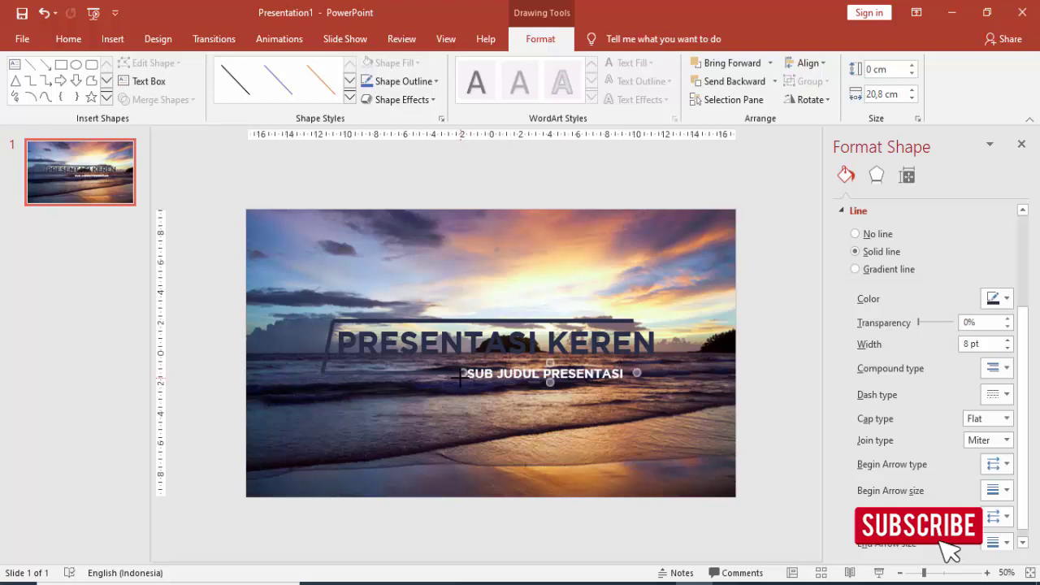
drag(458, 374, 322, 373)
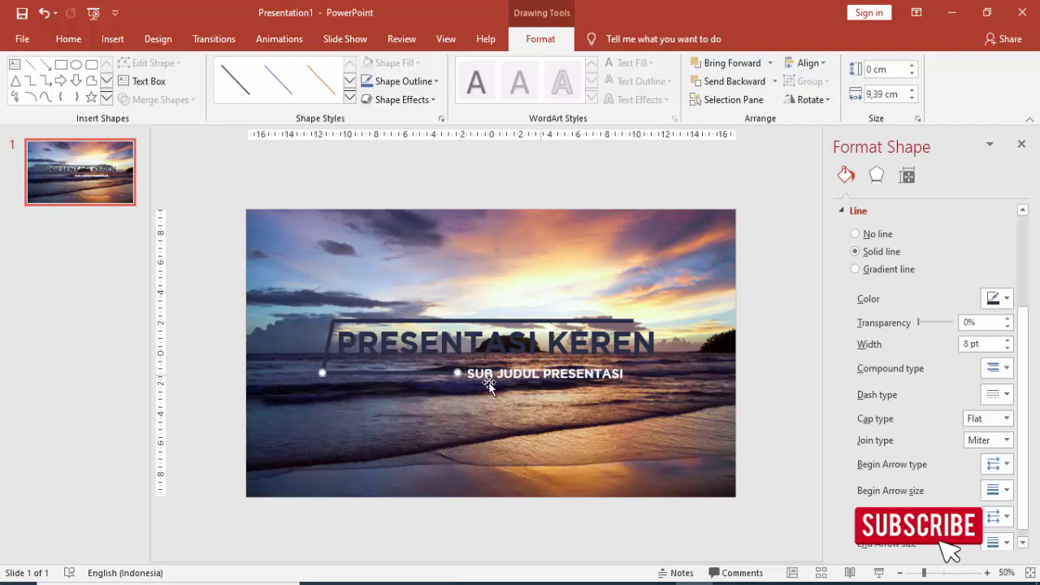
click(444, 168)
- Move the frame's top-left point and nudge the top and bottom strokes so corners meet
scroll(307, 371, up, 2)
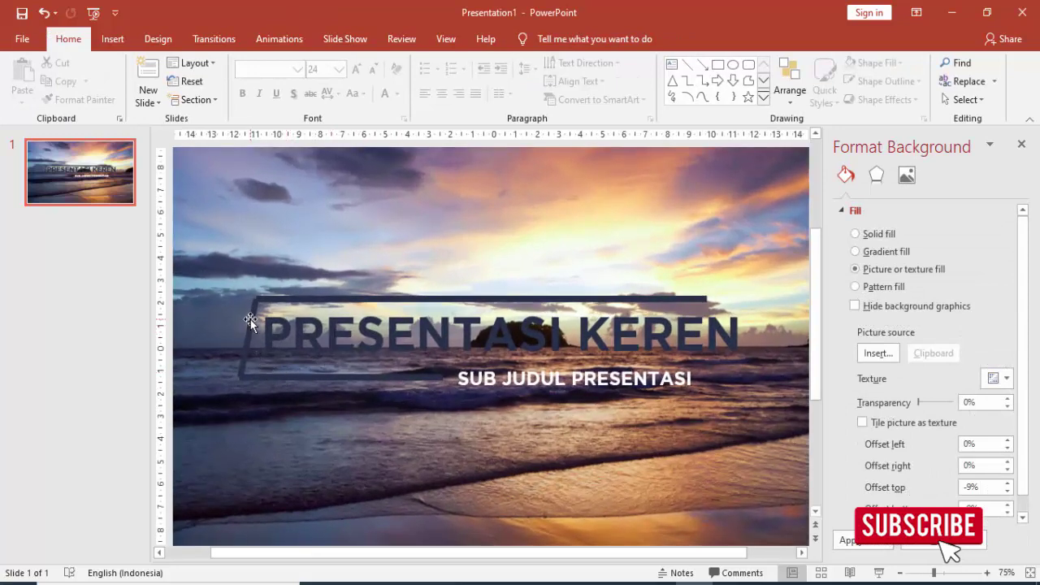
click(251, 320)
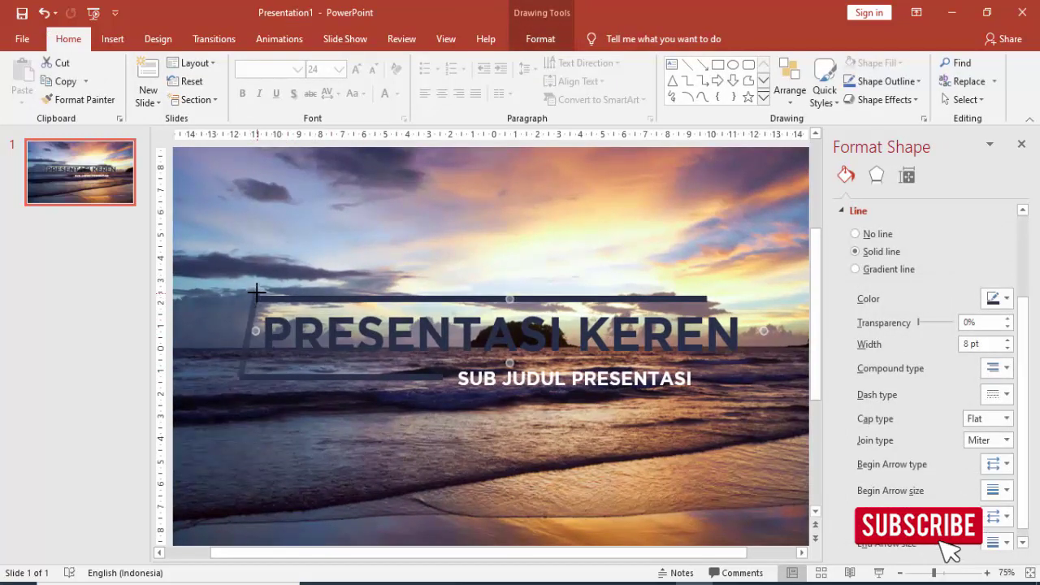
drag(259, 295, 256, 300)
drag(266, 383, 257, 378)
scroll(260, 379, up, 5)
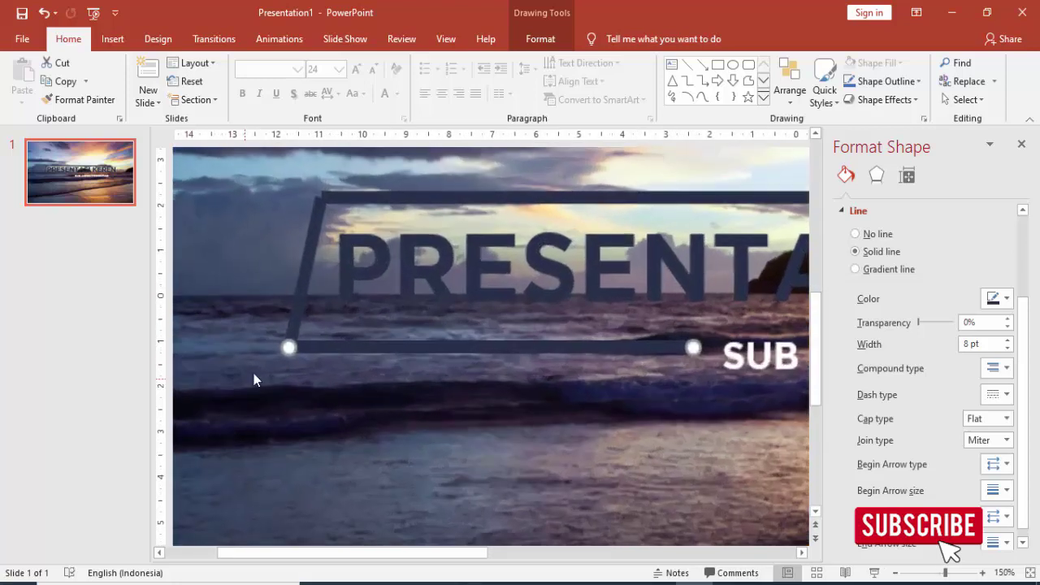
drag(319, 355, 314, 356)
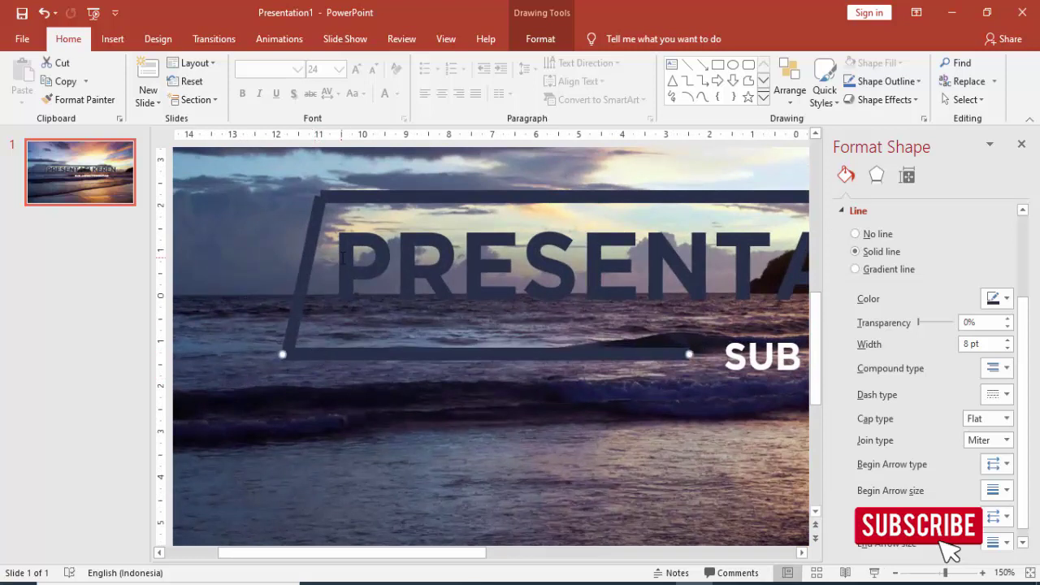
drag(356, 191, 350, 196)
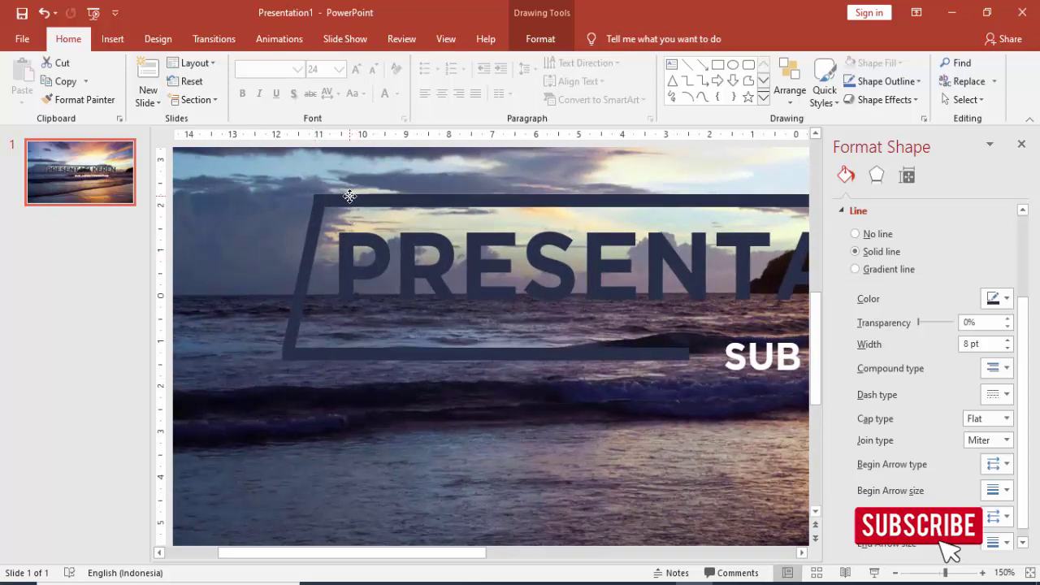
scroll(481, 204, down, 5)
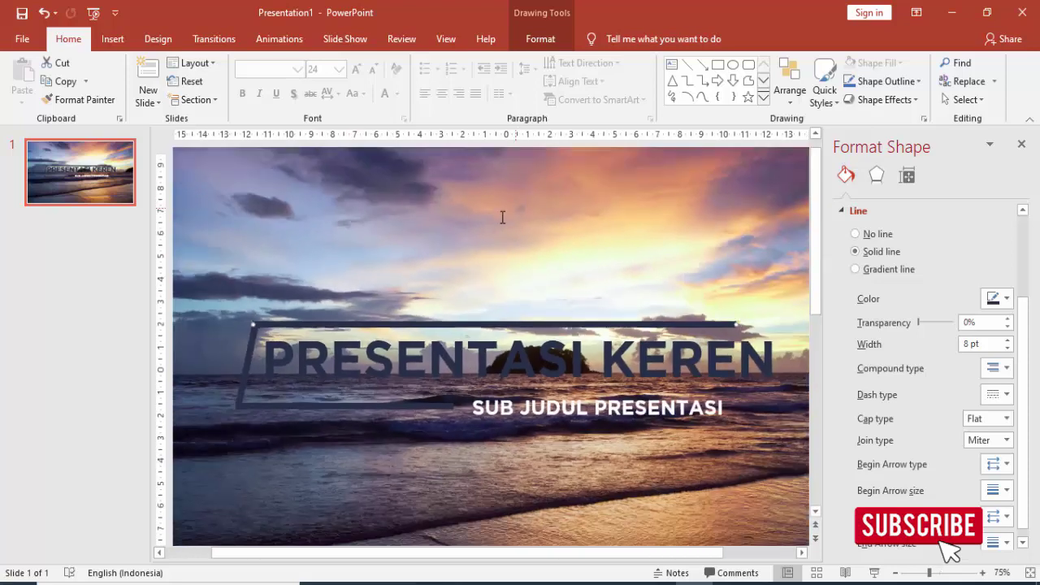
scroll(503, 217, down, 2)
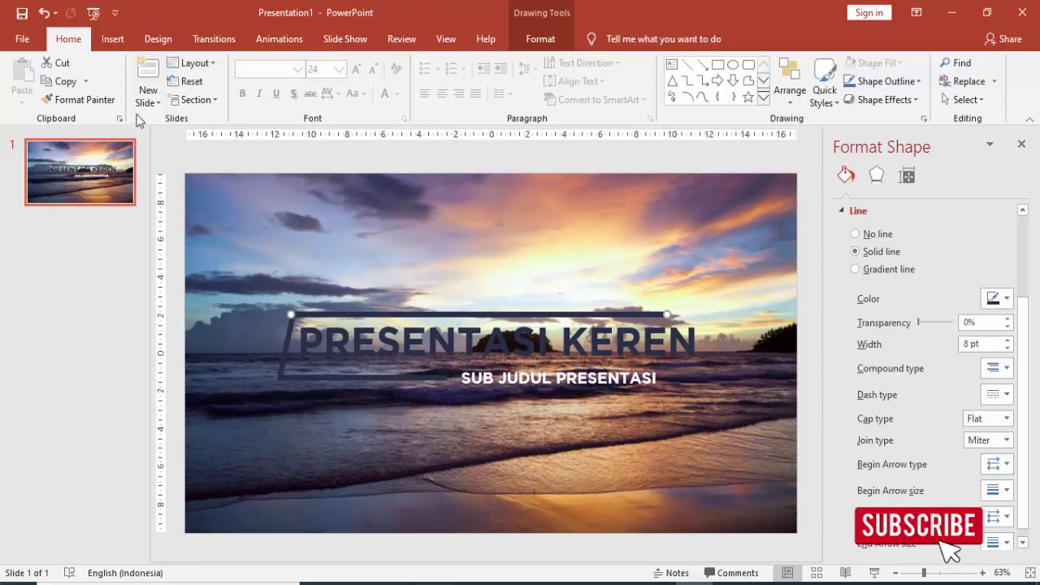
scroll(295, 219, down, 2)
- Draw a rectangle from the slide's left edge to the subtitle, trimmed to the subtitle's height
click(112, 38)
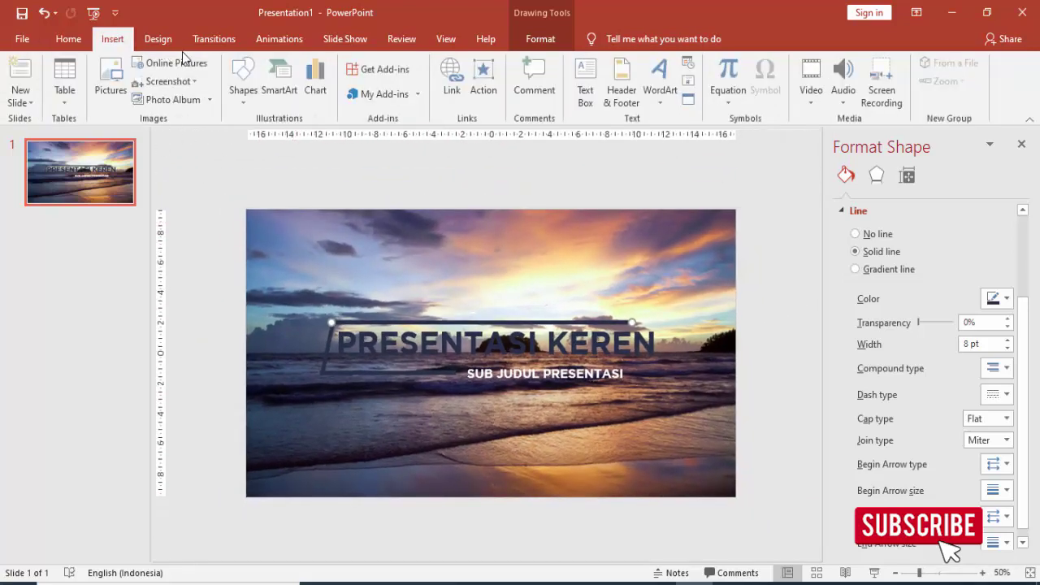
click(244, 79)
click(316, 151)
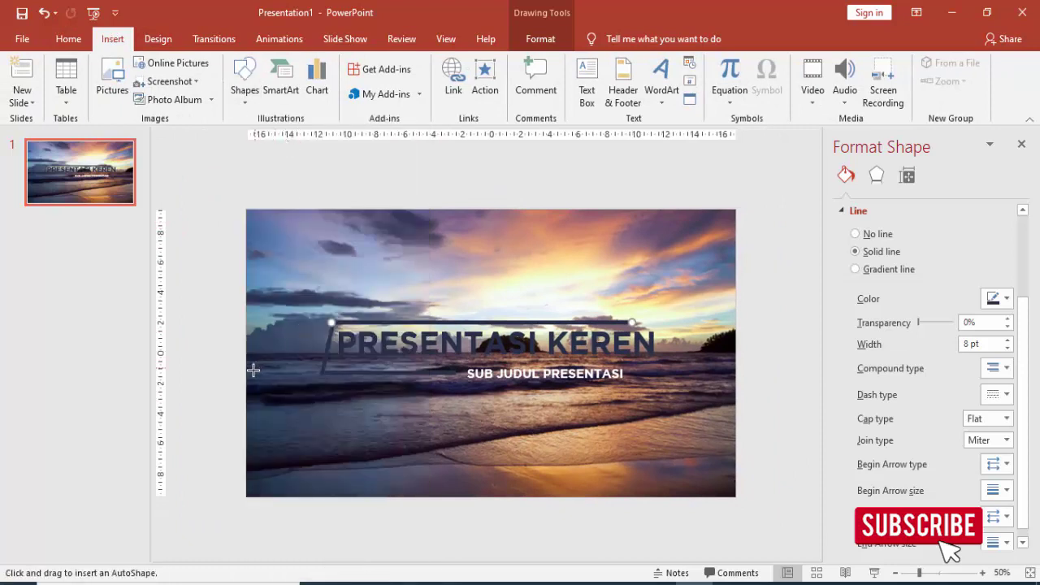
drag(247, 356, 463, 383)
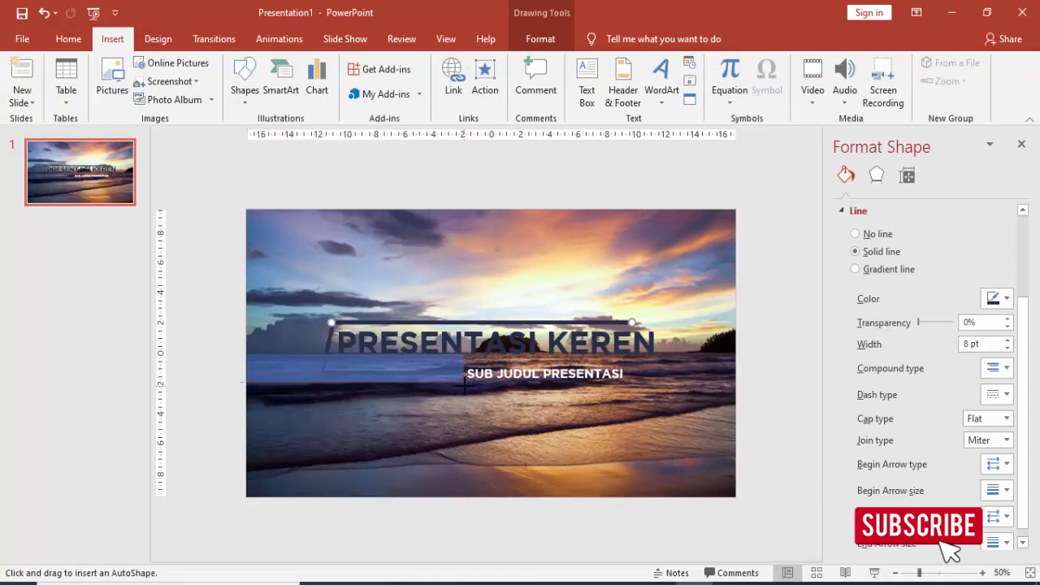
drag(466, 389, 464, 383)
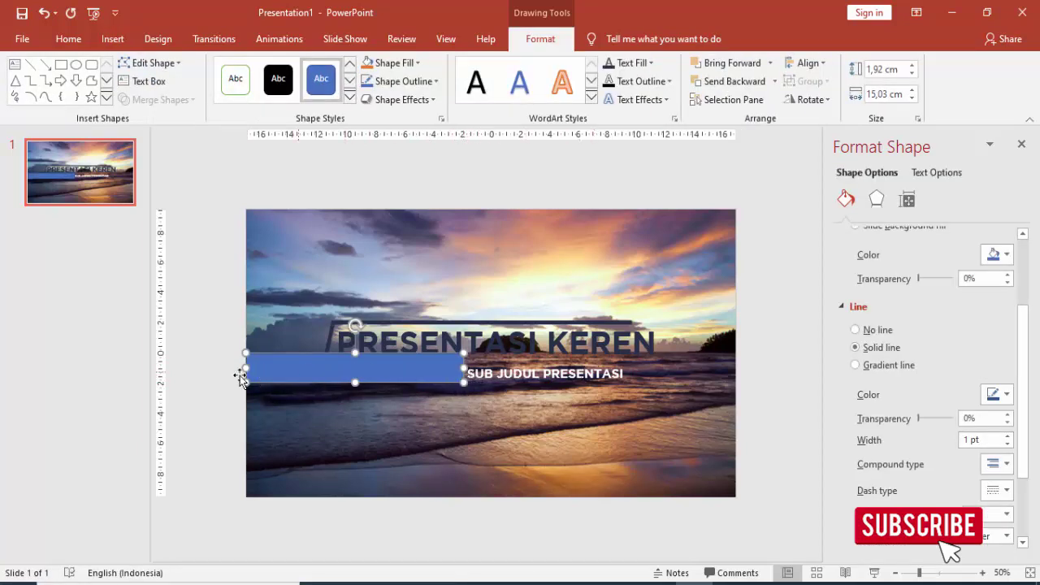
drag(355, 353, 354, 363)
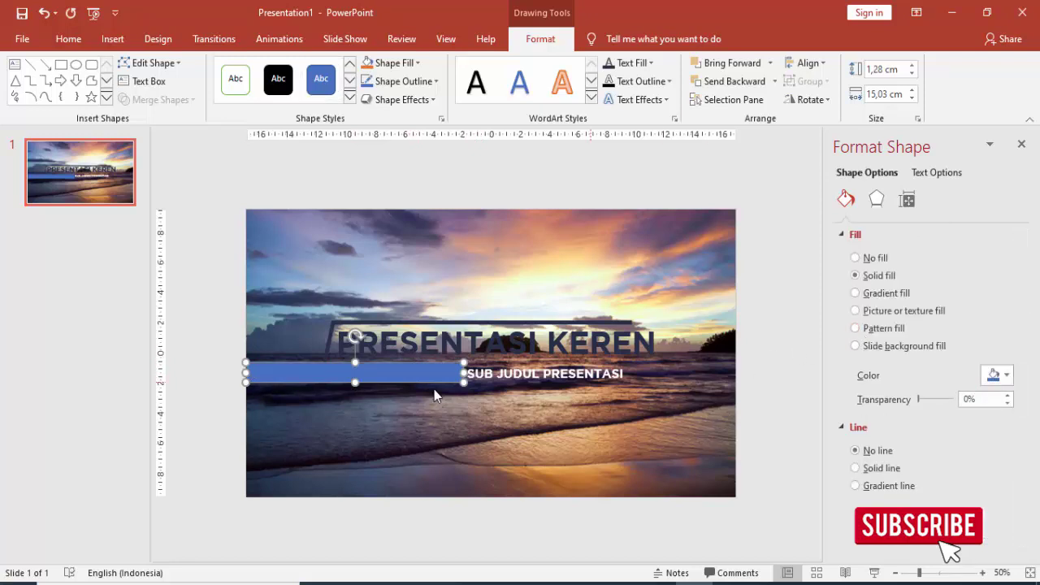
- Fill the rectangle with the slide background fill
click(199, 326)
click(285, 373)
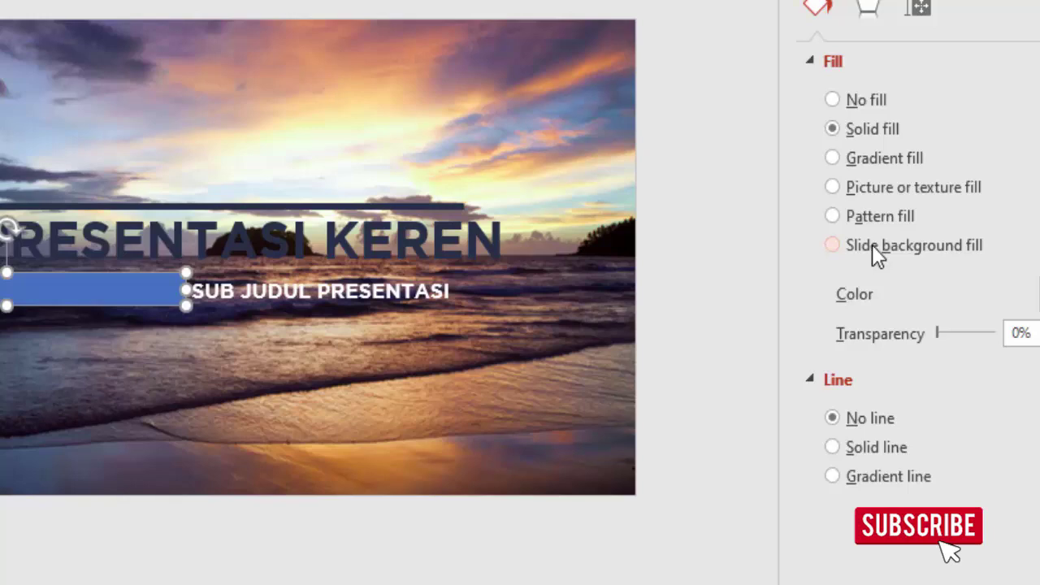
click(872, 245)
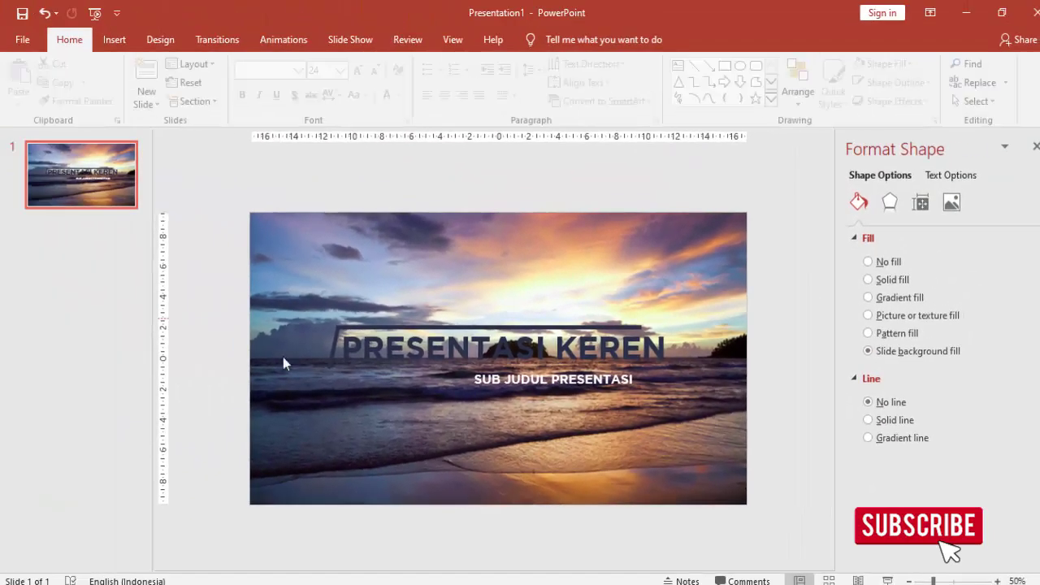
- Send the background-filled rectangle behind the other objects
click(285, 359)
click(316, 376)
right_click(318, 377)
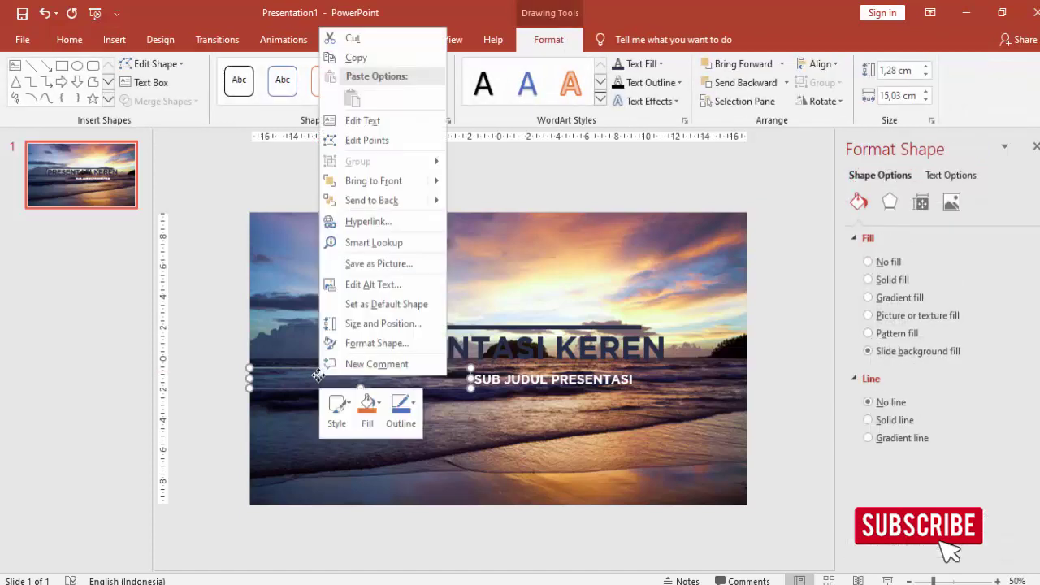
click(403, 201)
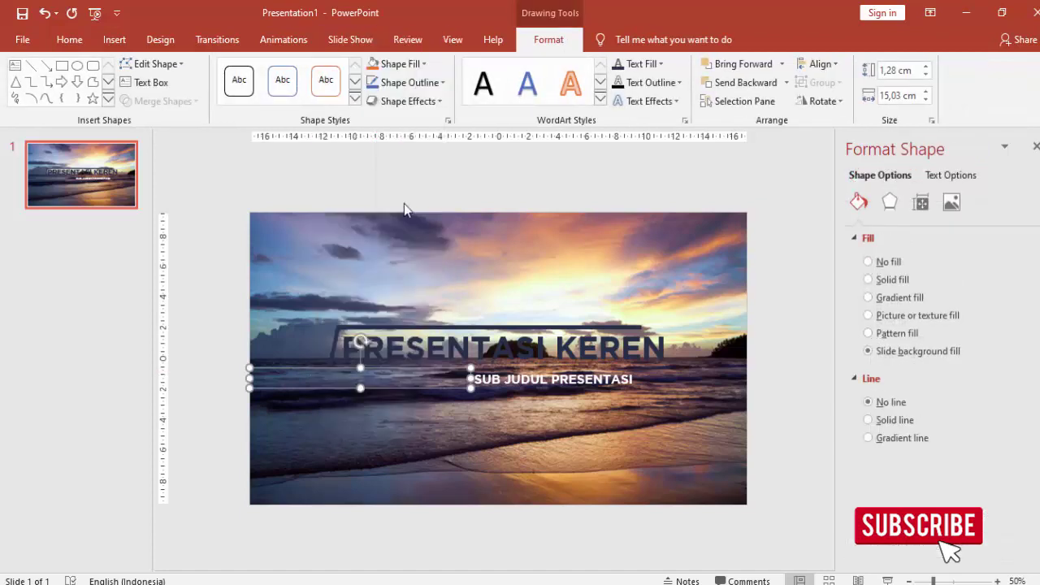
- Bring the SUB JUDUL PRESENTASI subtitle in front of the mask and select the title
click(513, 366)
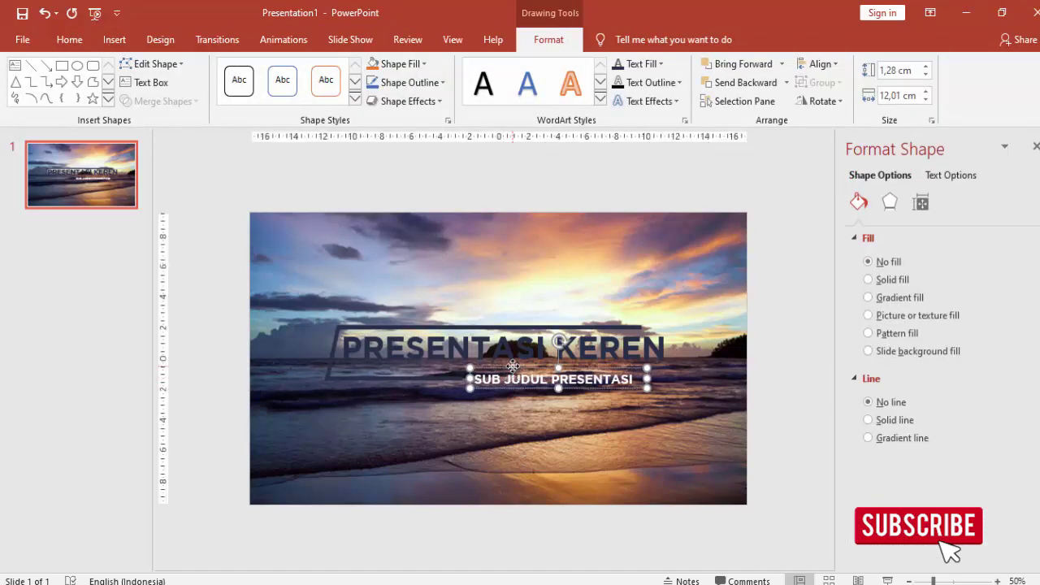
right_click(512, 366)
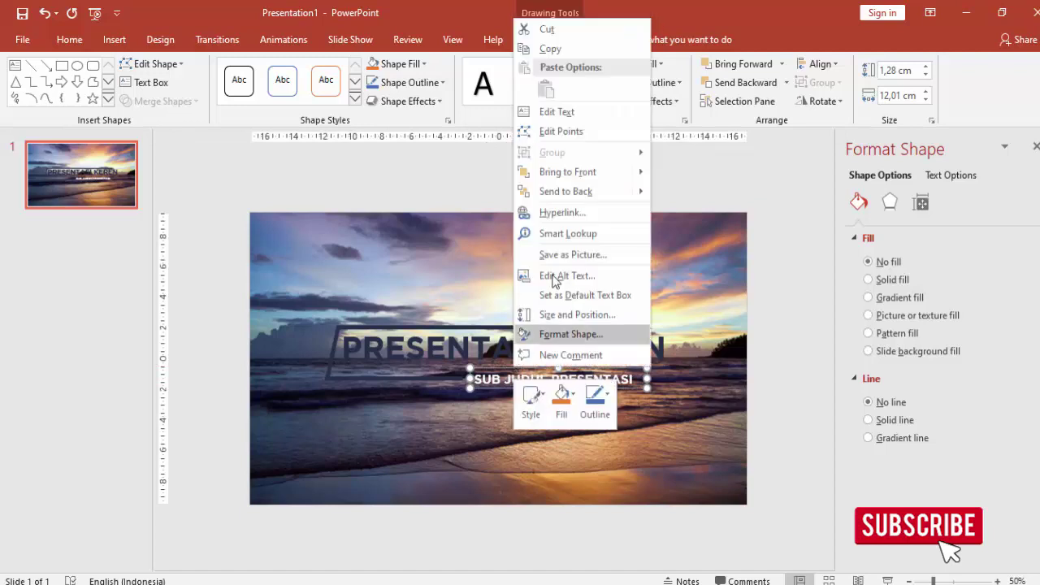
click(564, 192)
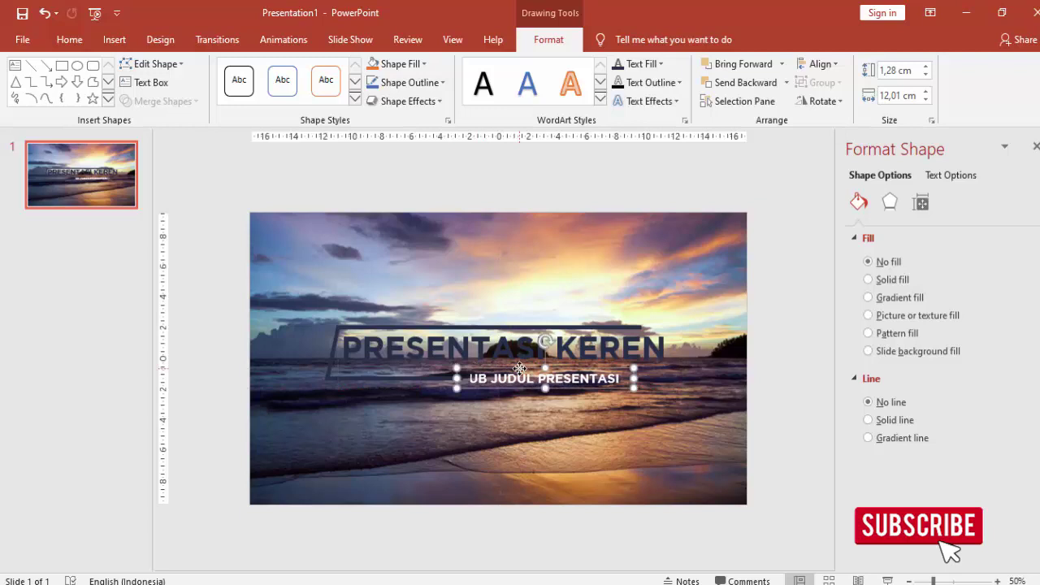
click(520, 197)
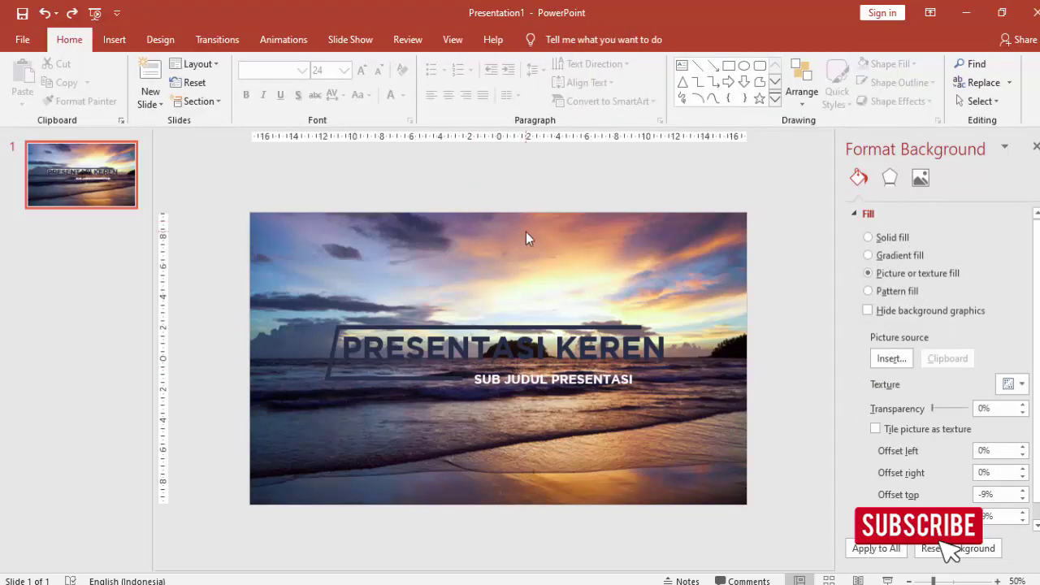
click(460, 381)
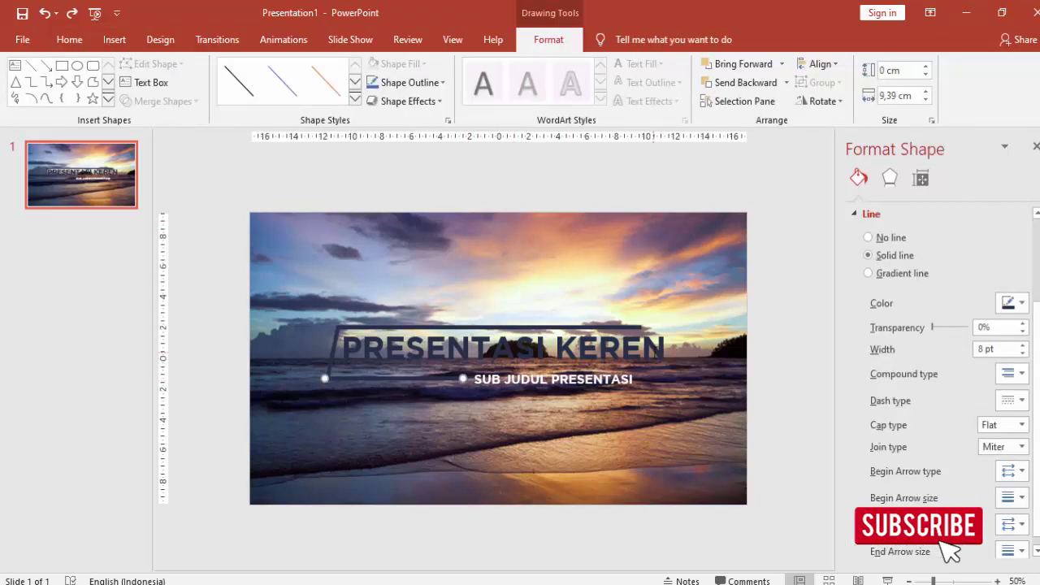
click(669, 327)
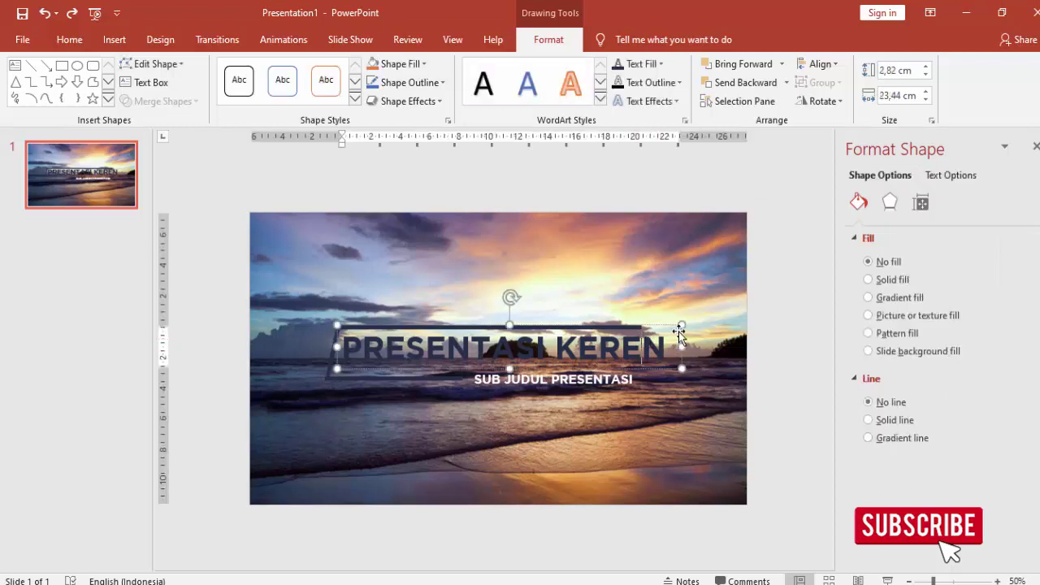
- Nudge the title slightly down and select the short line beside the subtitle
key(Down)
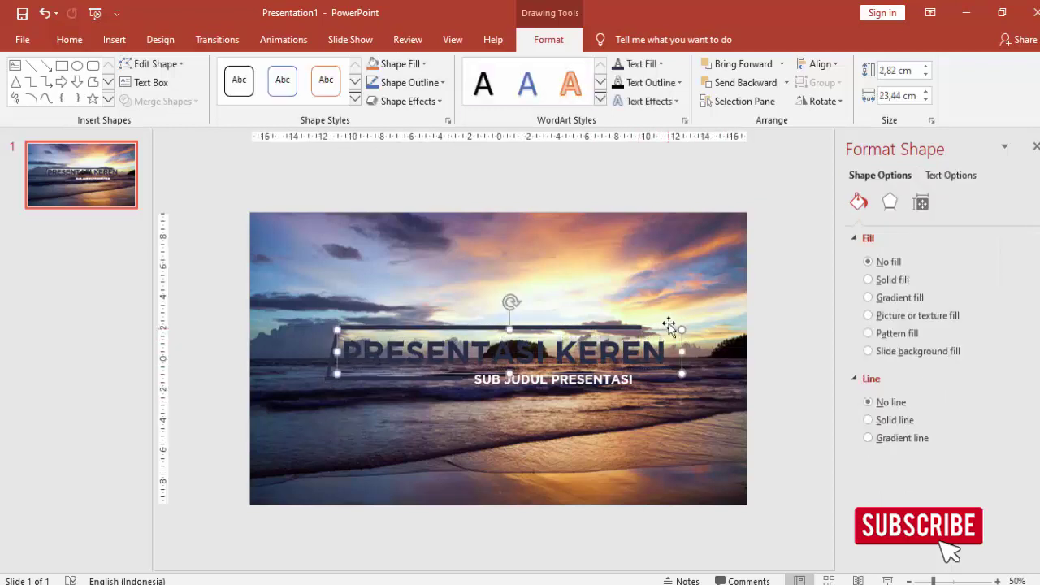
click(475, 392)
click(459, 379)
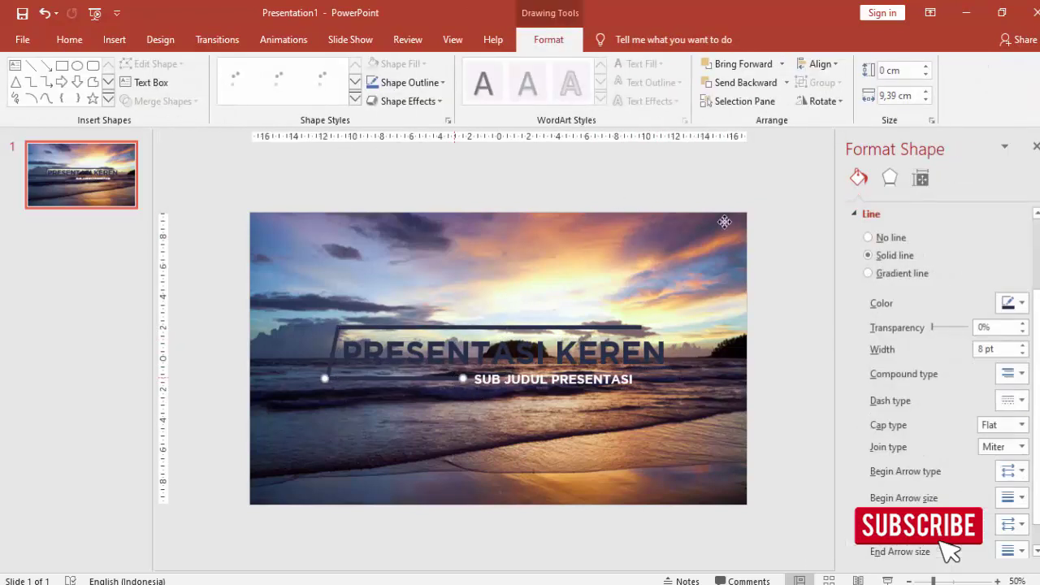
click(1036, 146)
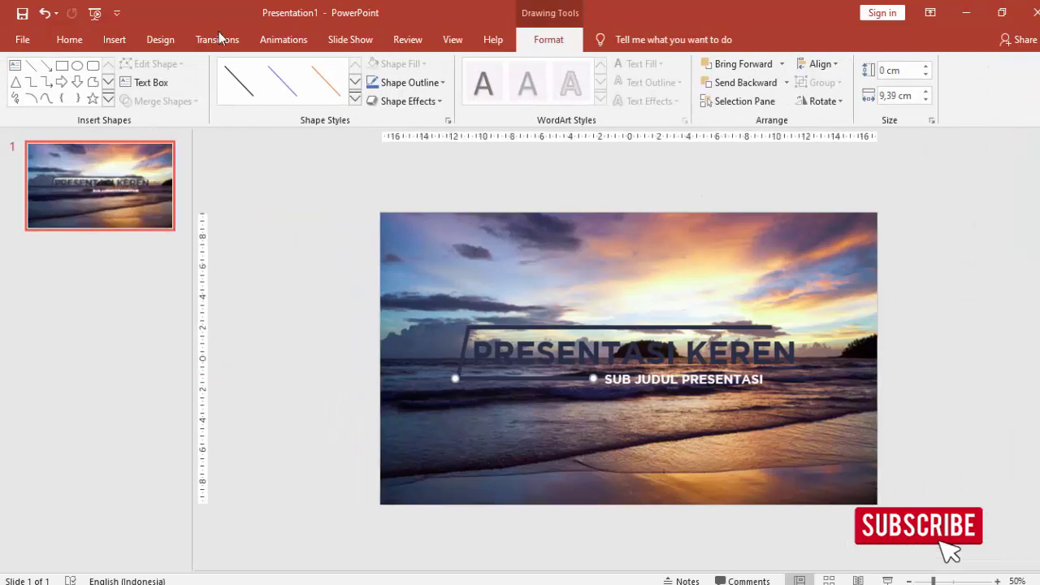
click(283, 39)
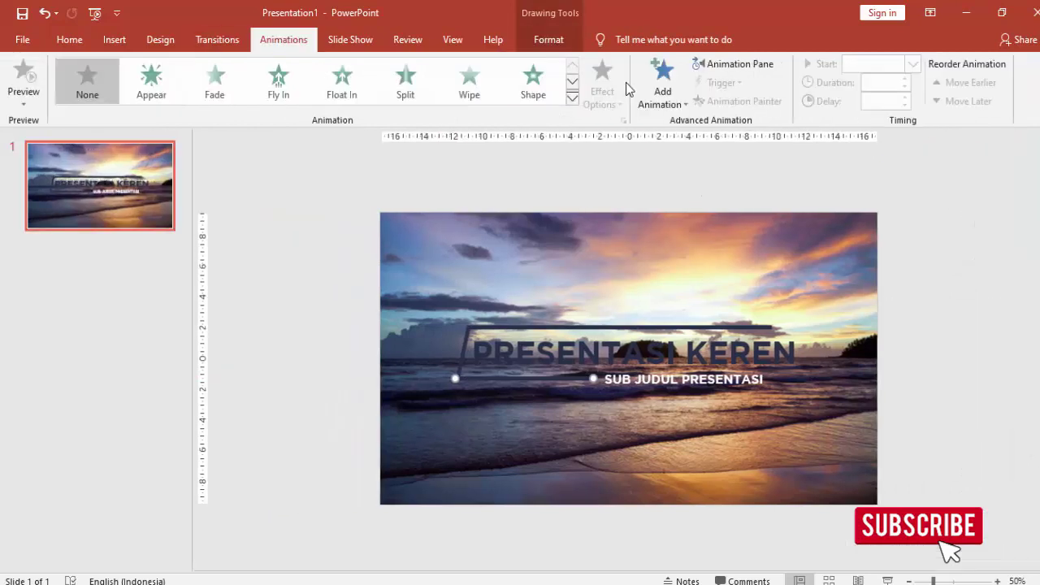
- Give the short line a Wipe entrance from the right lasting 0.75 seconds
click(730, 67)
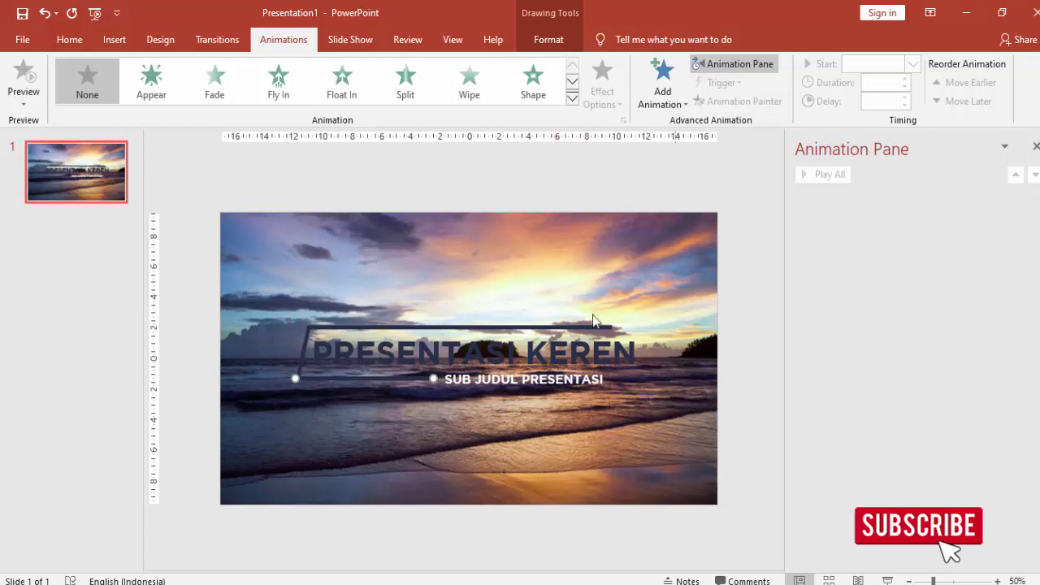
click(661, 80)
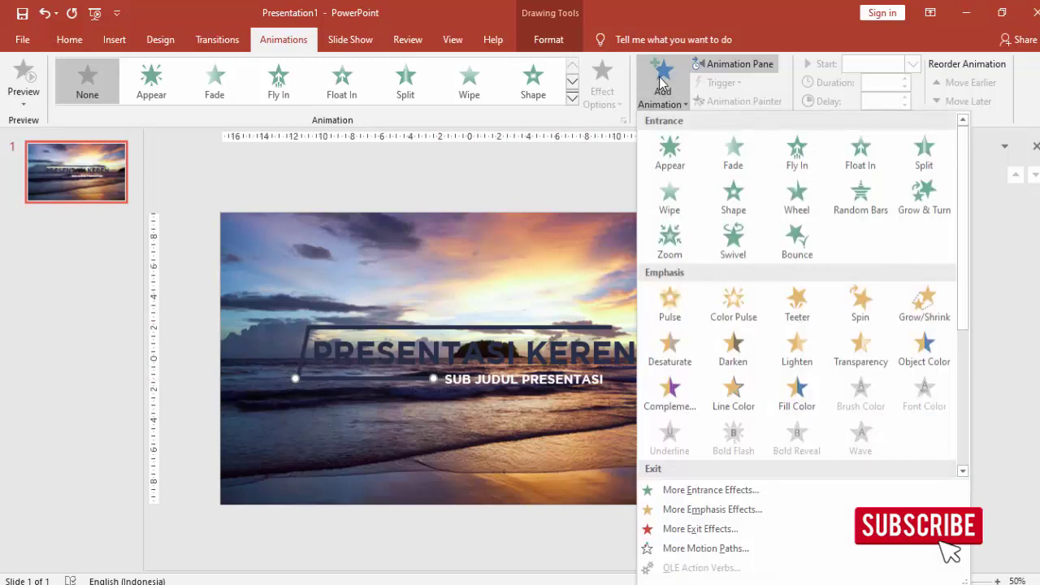
click(670, 195)
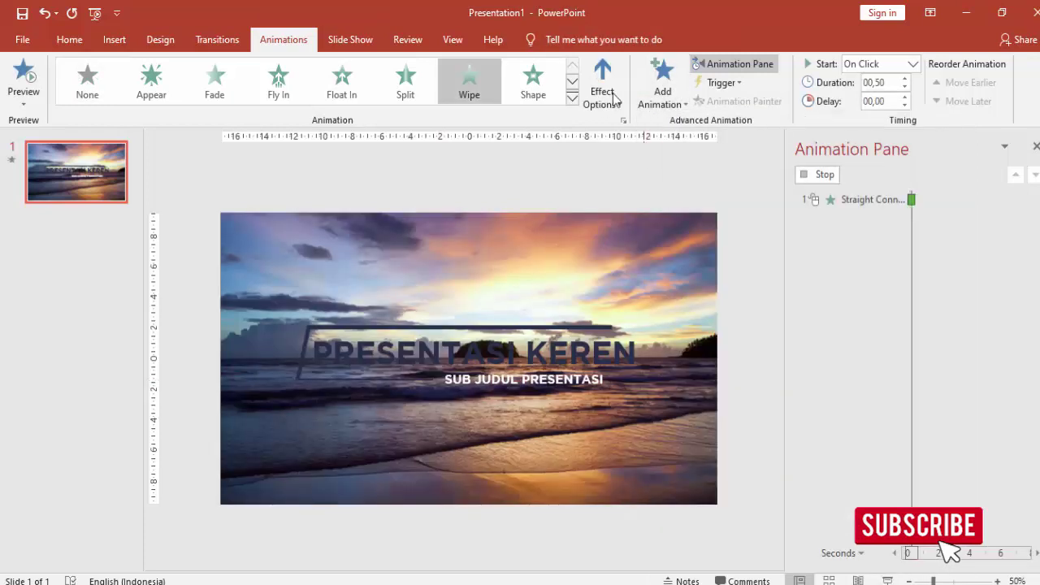
click(615, 97)
click(633, 221)
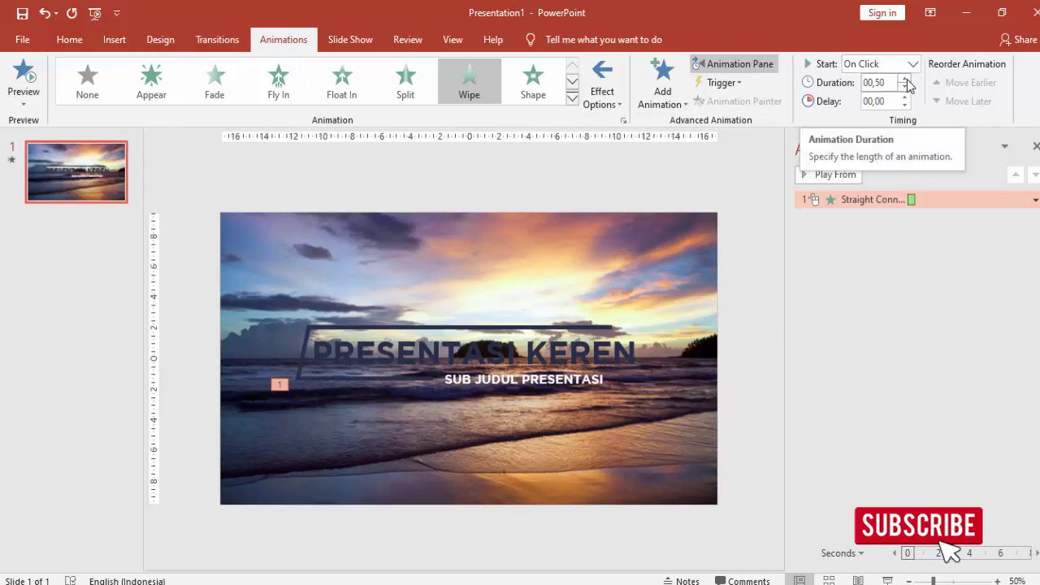
click(904, 79)
- Review and confirm the line's Wipe effect options, then select the slanted line
right_click(929, 202)
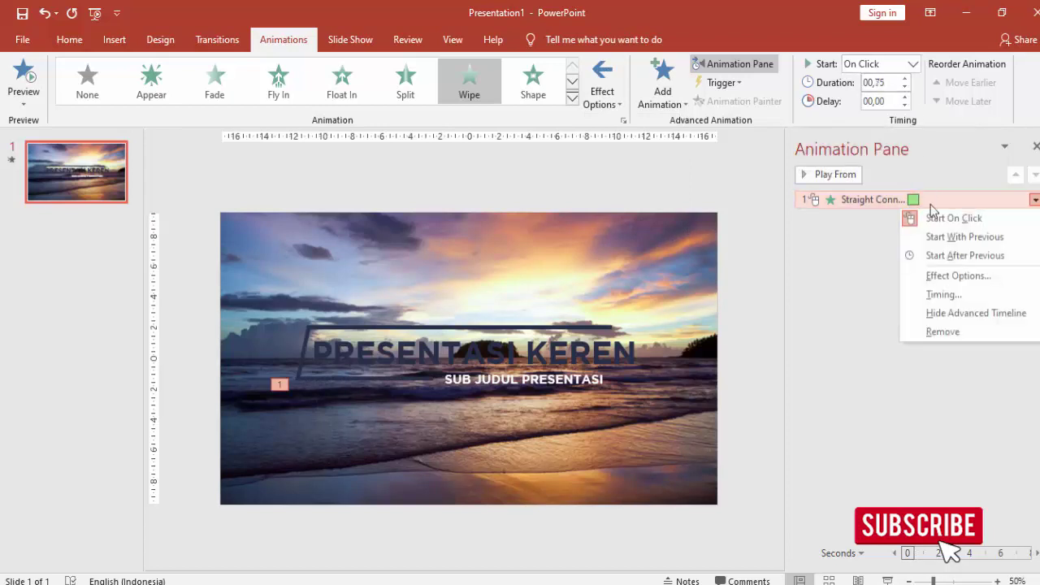
click(942, 277)
drag(311, 192, 589, 200)
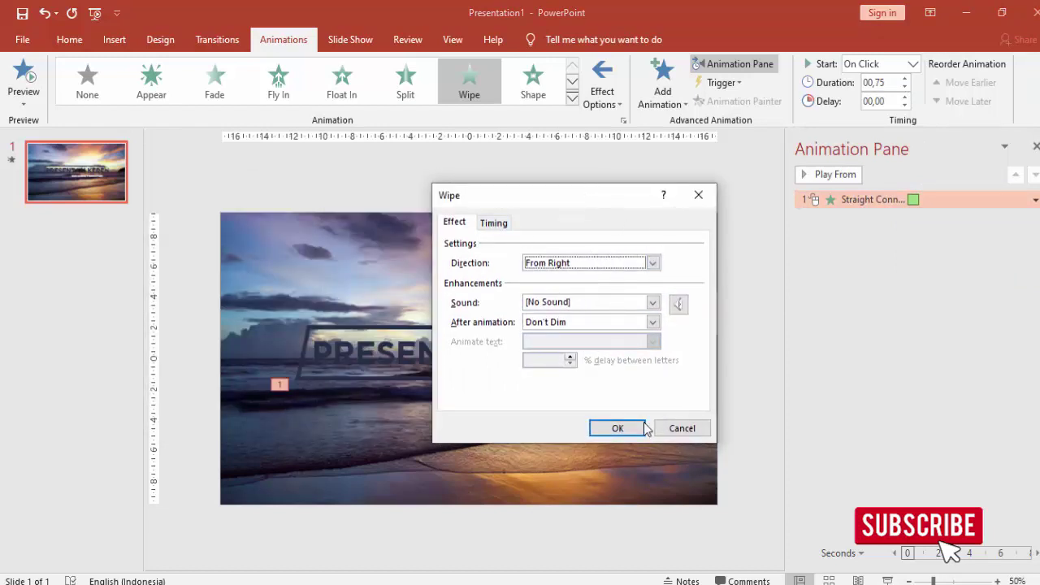
click(618, 428)
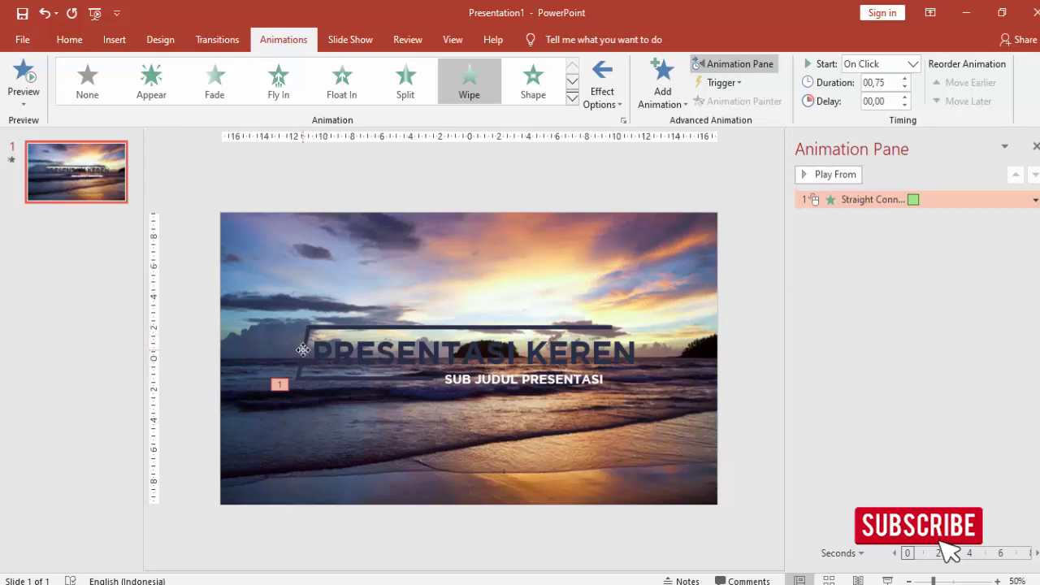
click(303, 352)
click(664, 78)
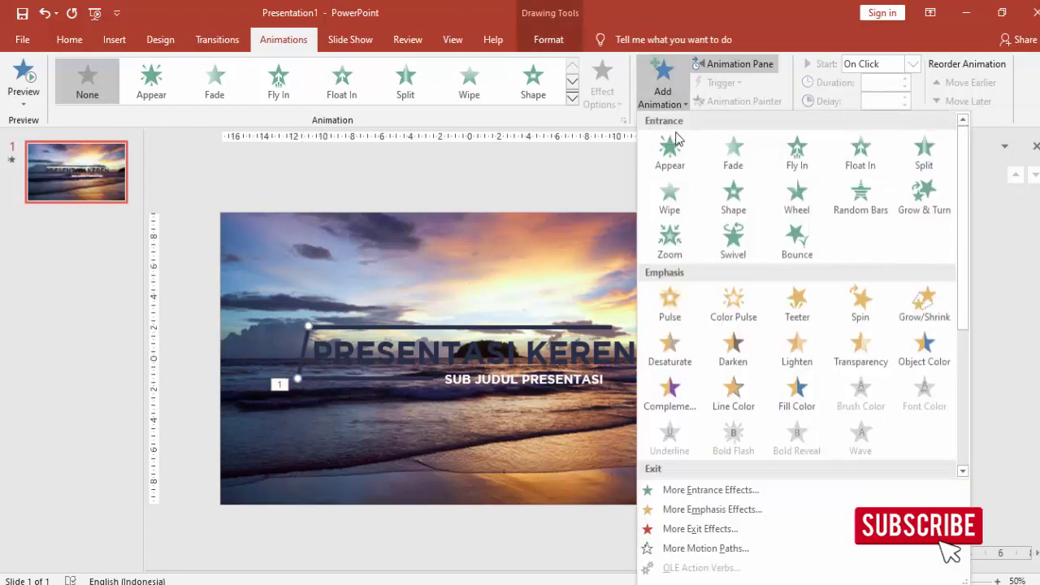
- Give the slanted line a 0.75 s Wipe entrance starting After Previous
click(663, 194)
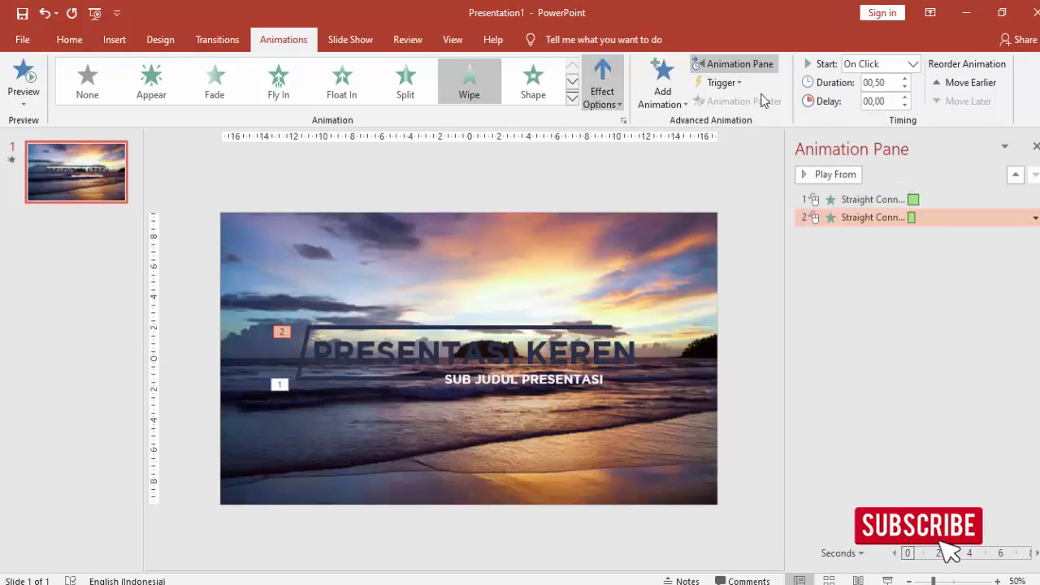
click(905, 79)
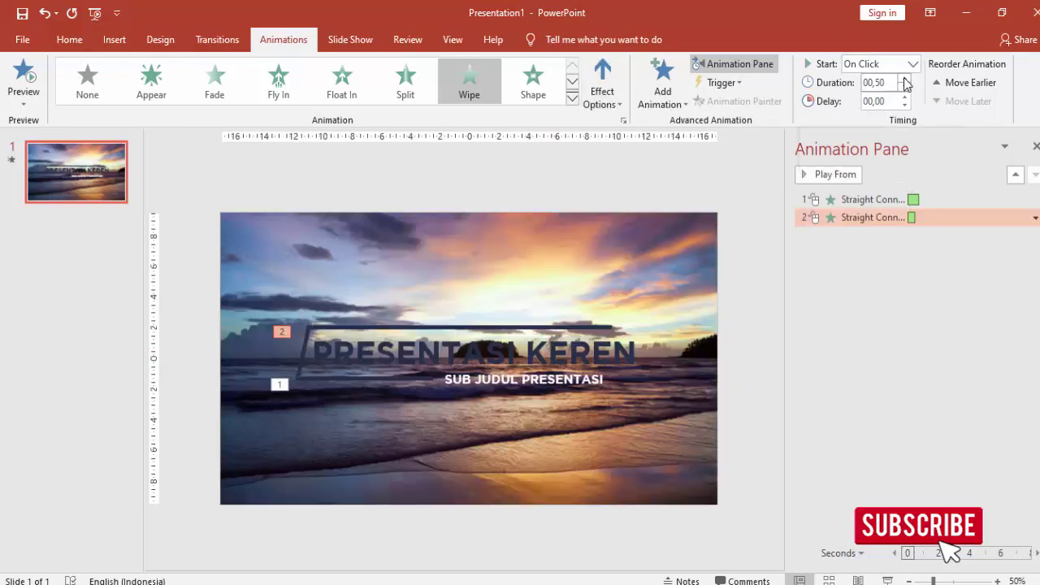
click(914, 65)
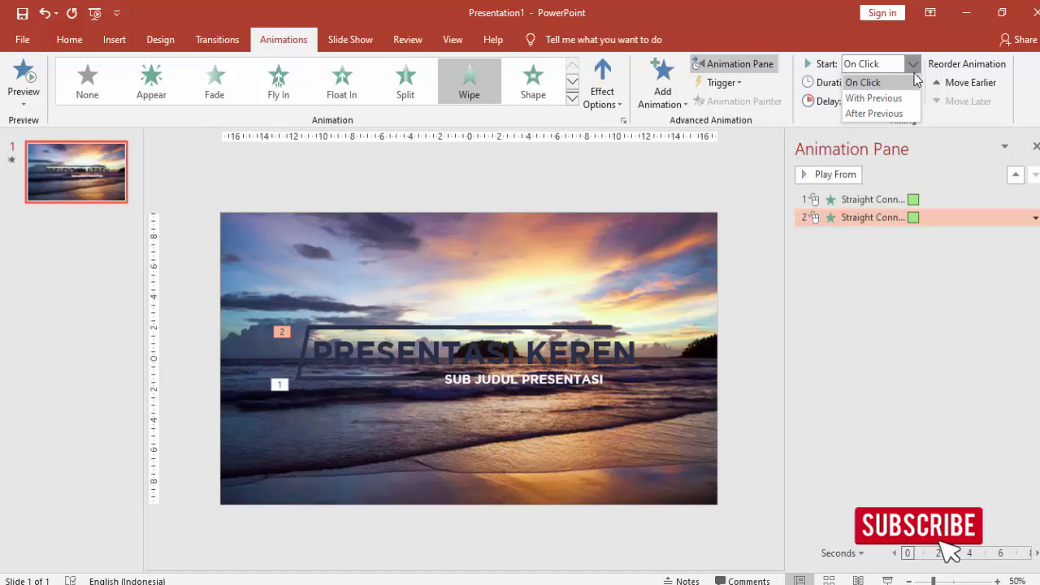
click(897, 114)
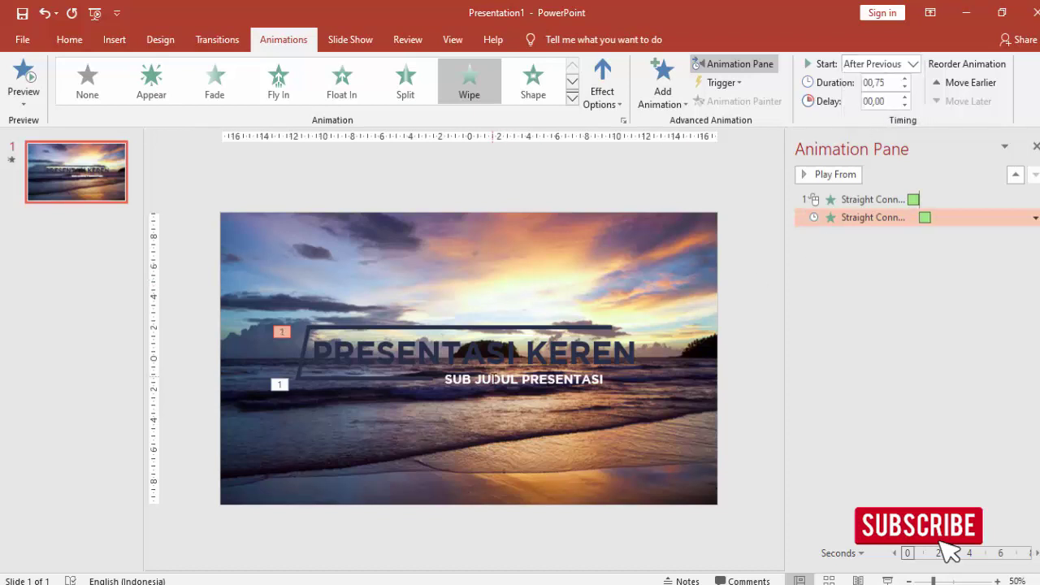
- Give the top line a Wipe entrance from the left starting After Previous
click(351, 328)
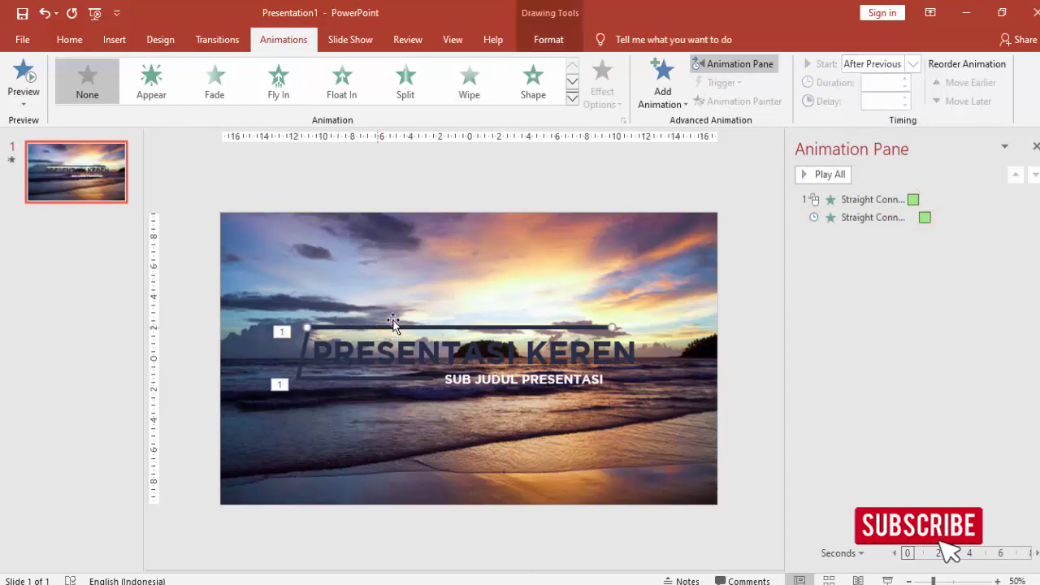
click(680, 102)
click(673, 199)
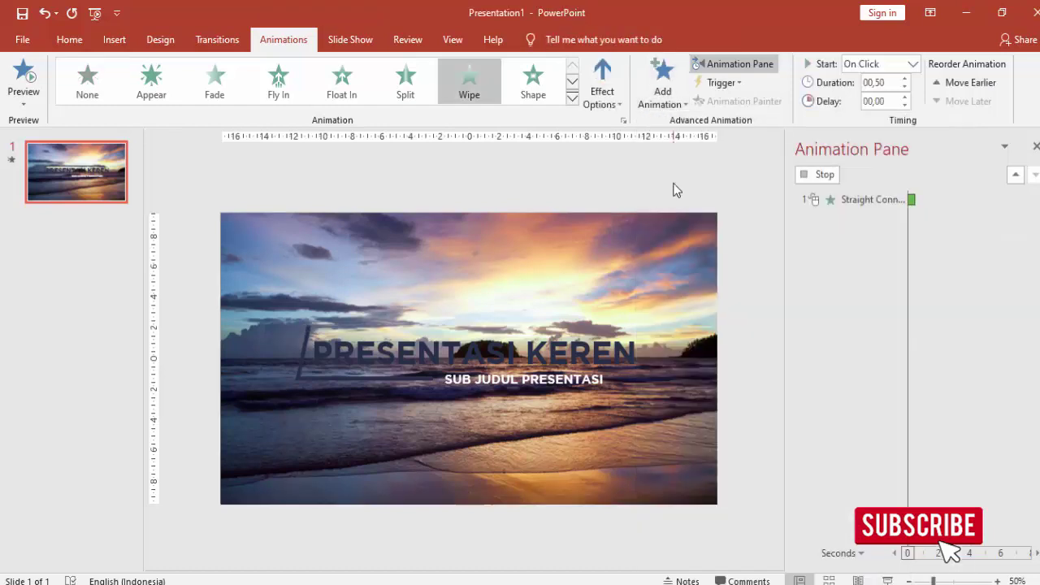
click(602, 89)
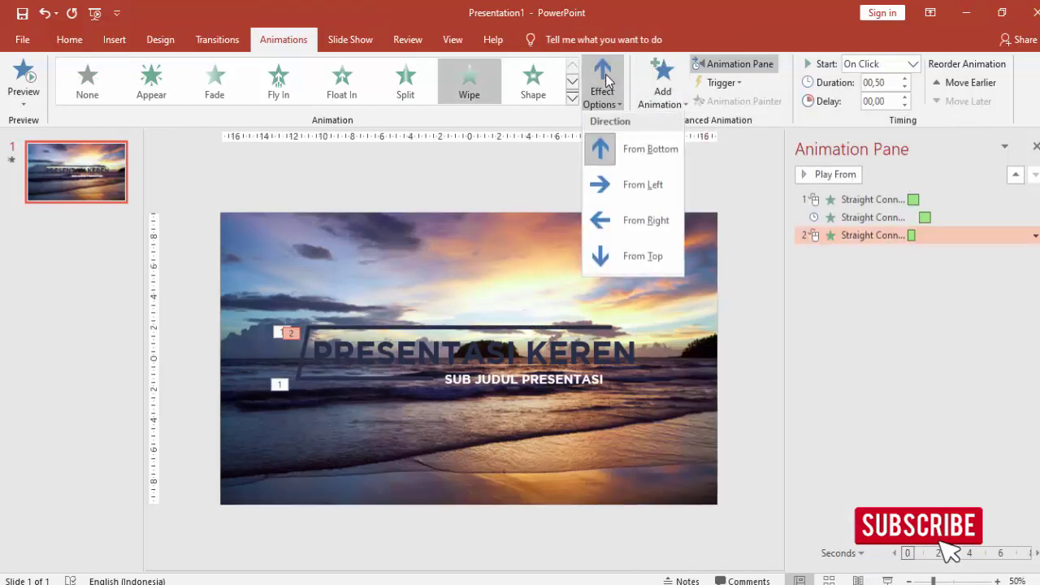
click(606, 194)
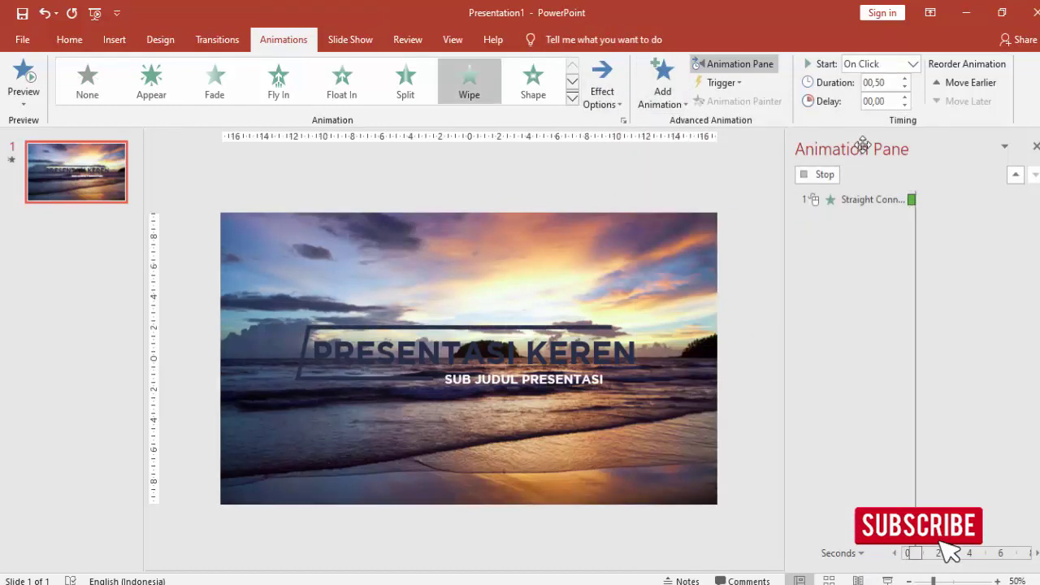
click(913, 64)
click(894, 113)
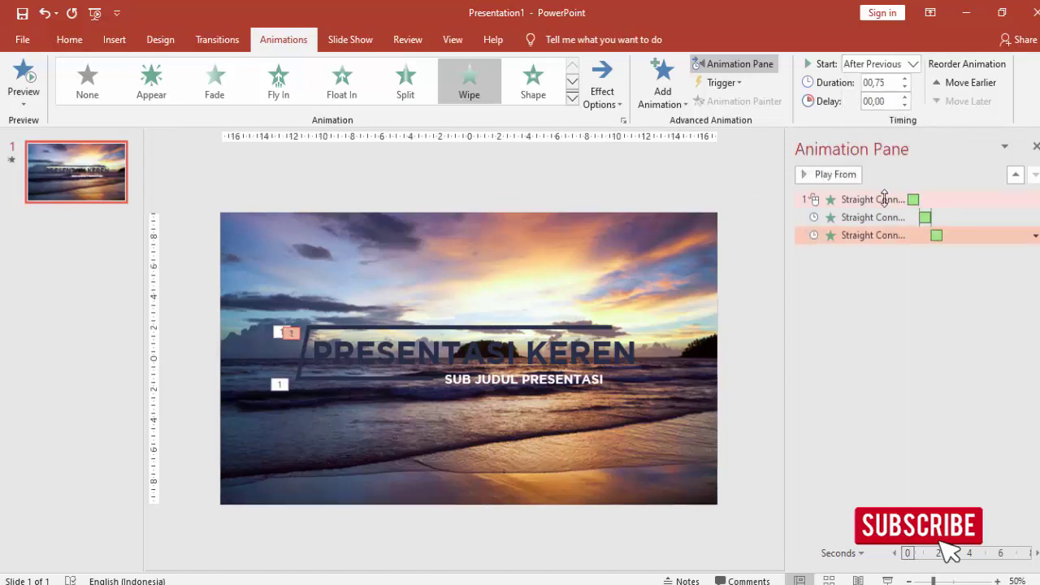
- Preview the line animations from the first one in the sequence
click(884, 199)
click(832, 173)
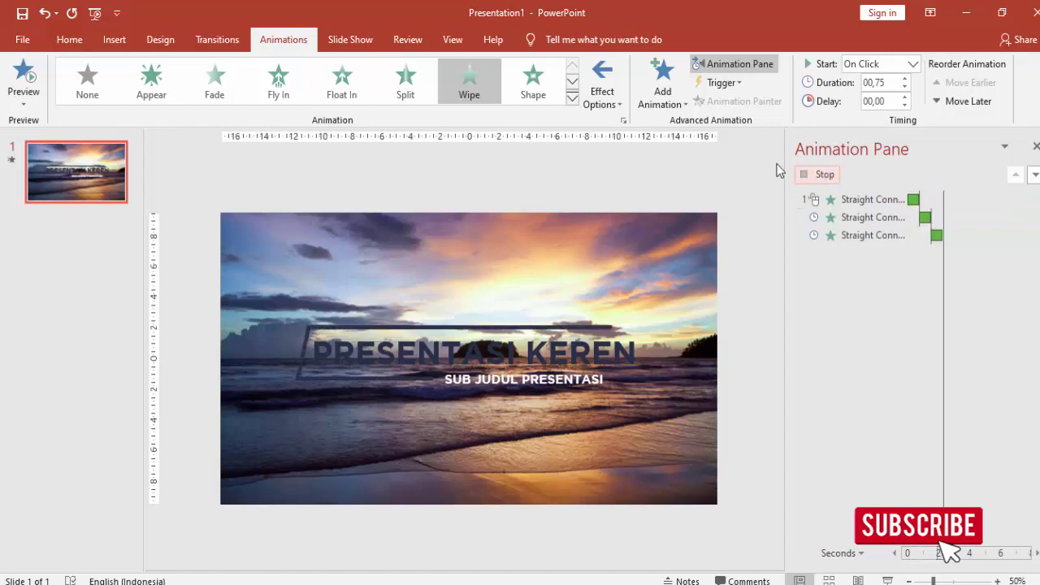
click(603, 330)
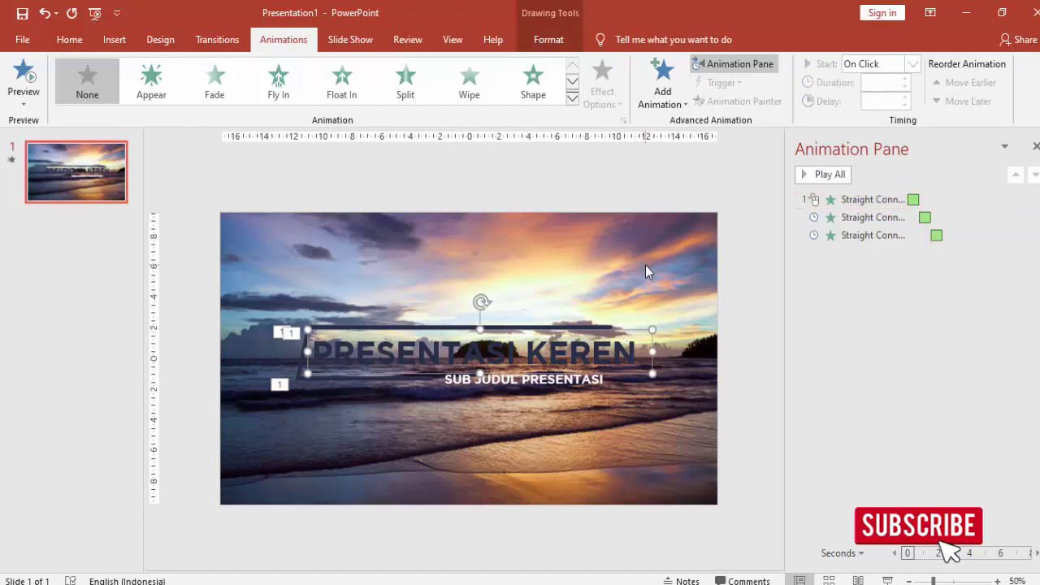
- Give the PRESENTASI KEREN title a Fly In from the right starting After Previous
click(663, 91)
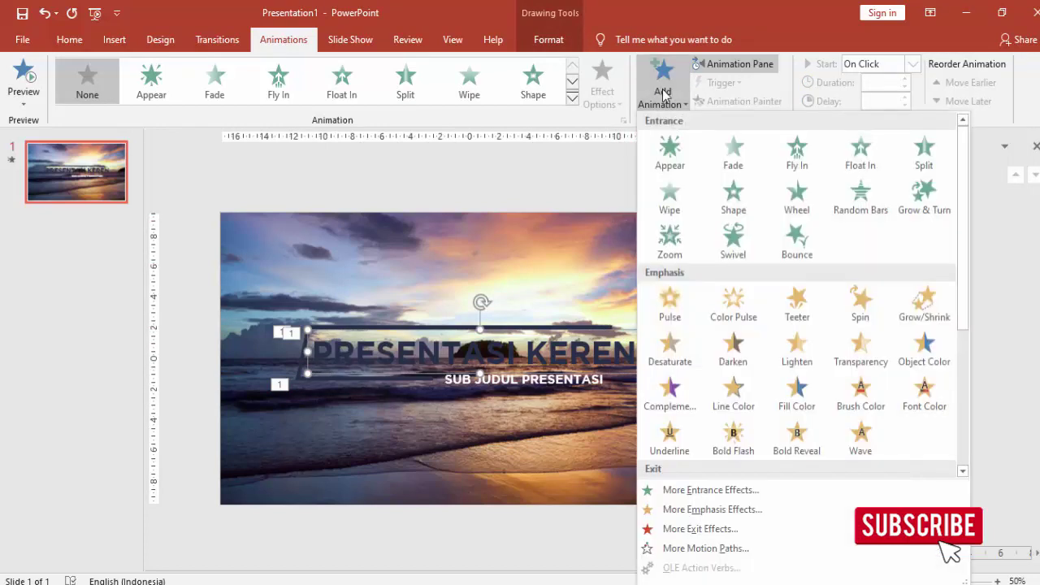
click(801, 160)
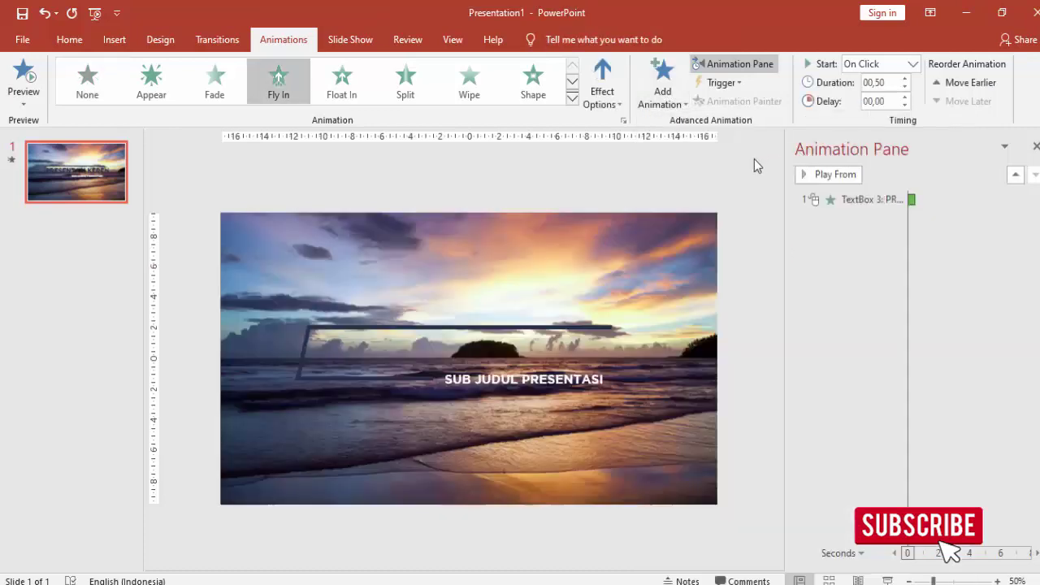
click(603, 75)
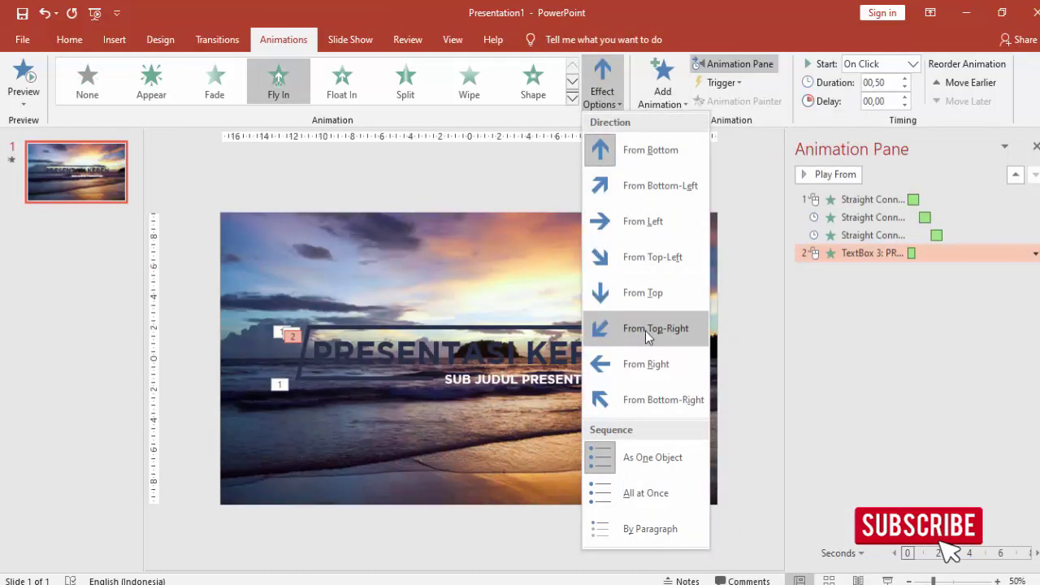
click(644, 357)
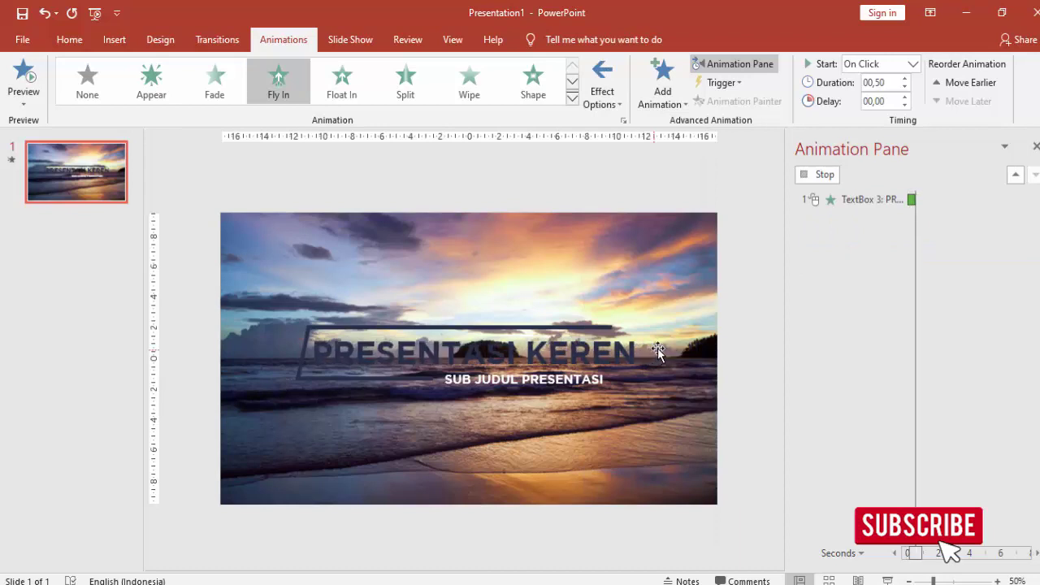
click(912, 64)
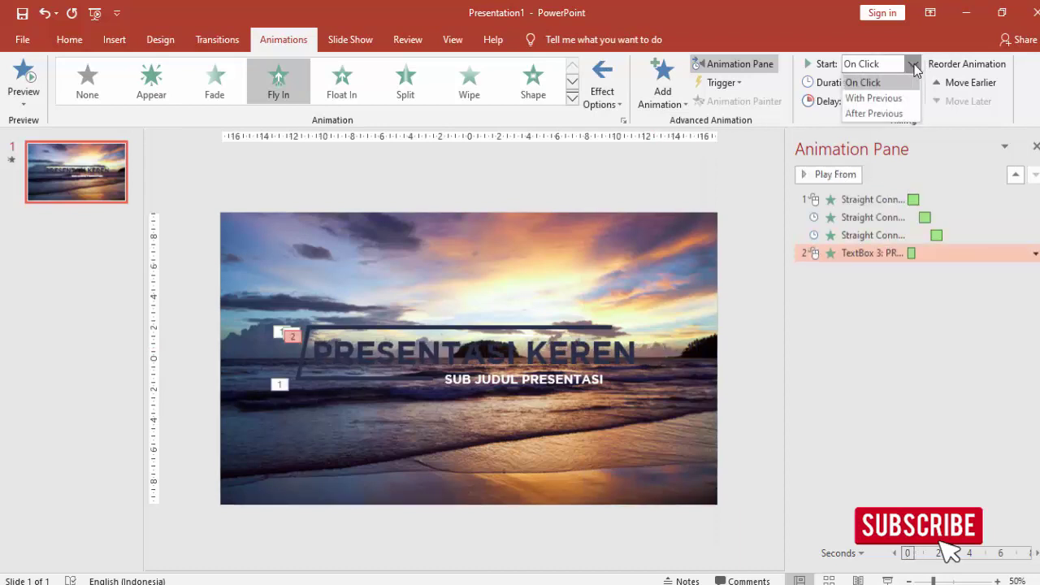
click(874, 114)
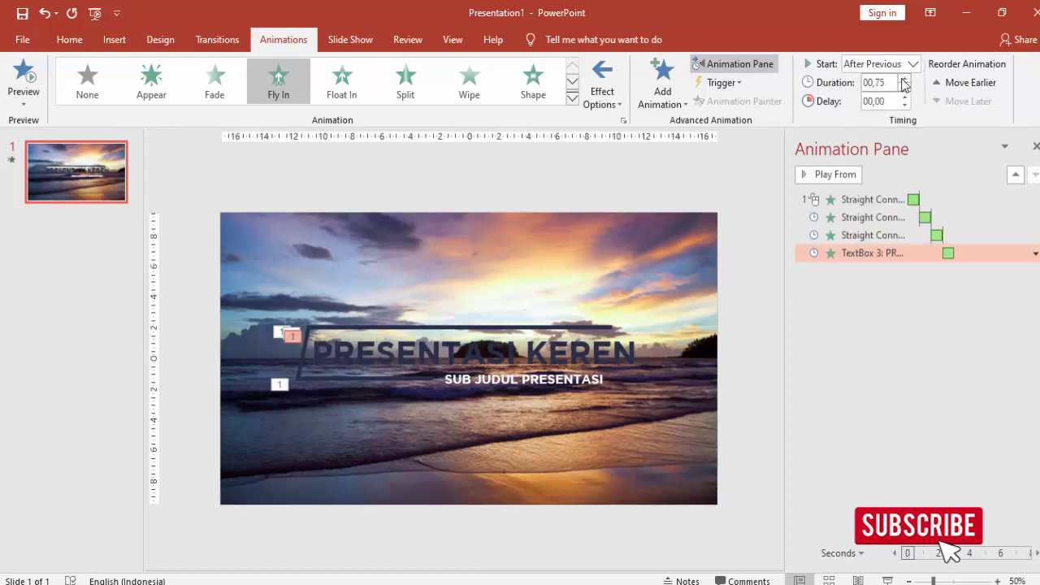
- Set the title's fly-in smooth end to 0.75 sec
right_click(967, 258)
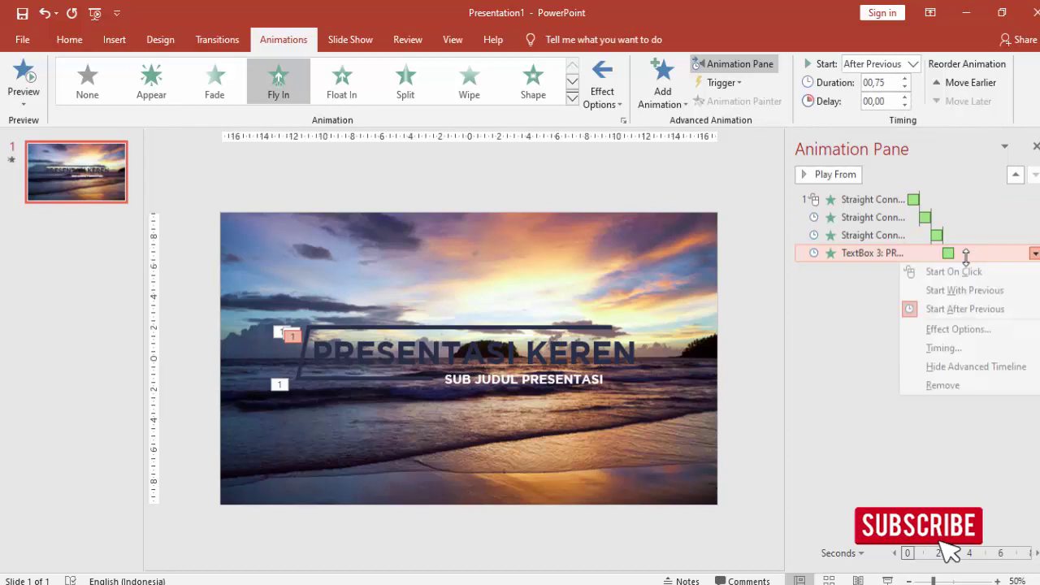
click(960, 332)
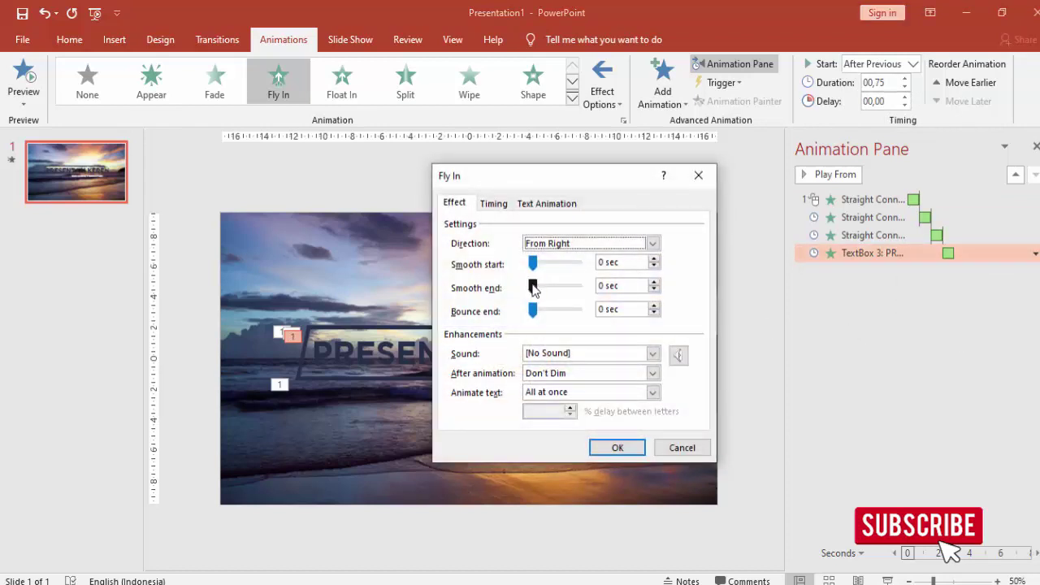
drag(534, 288, 578, 288)
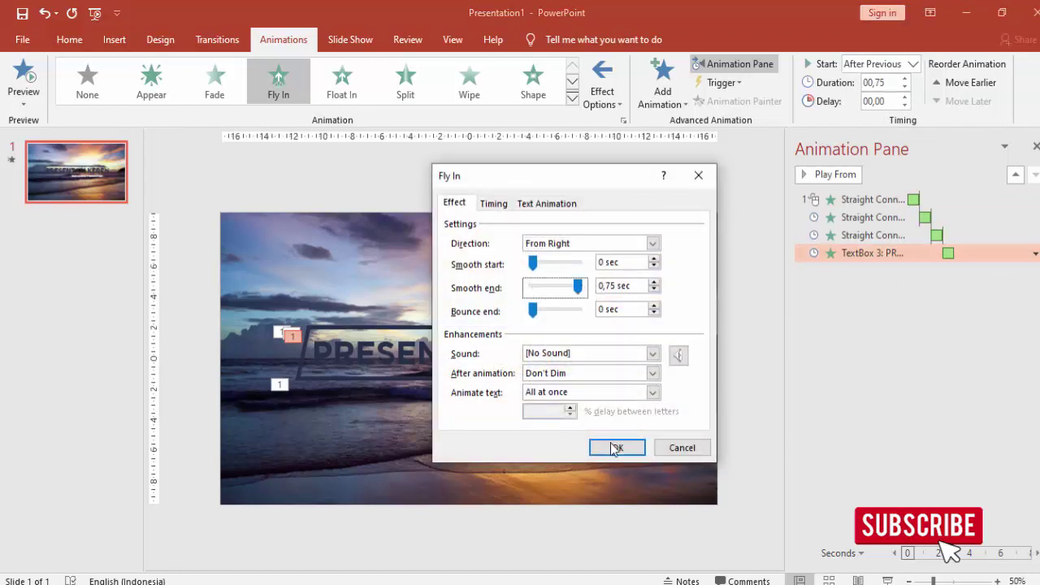
click(616, 449)
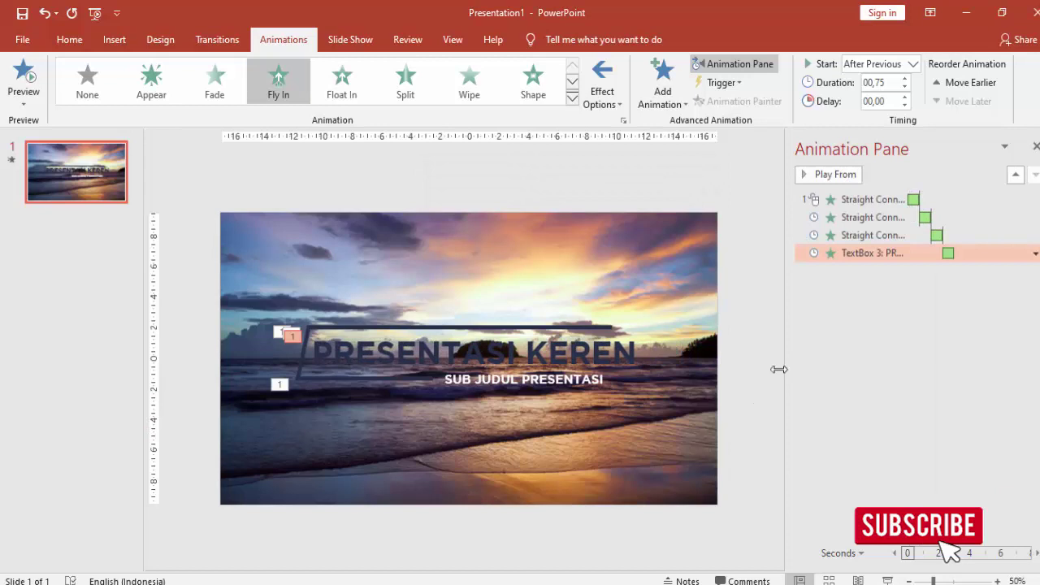
click(585, 379)
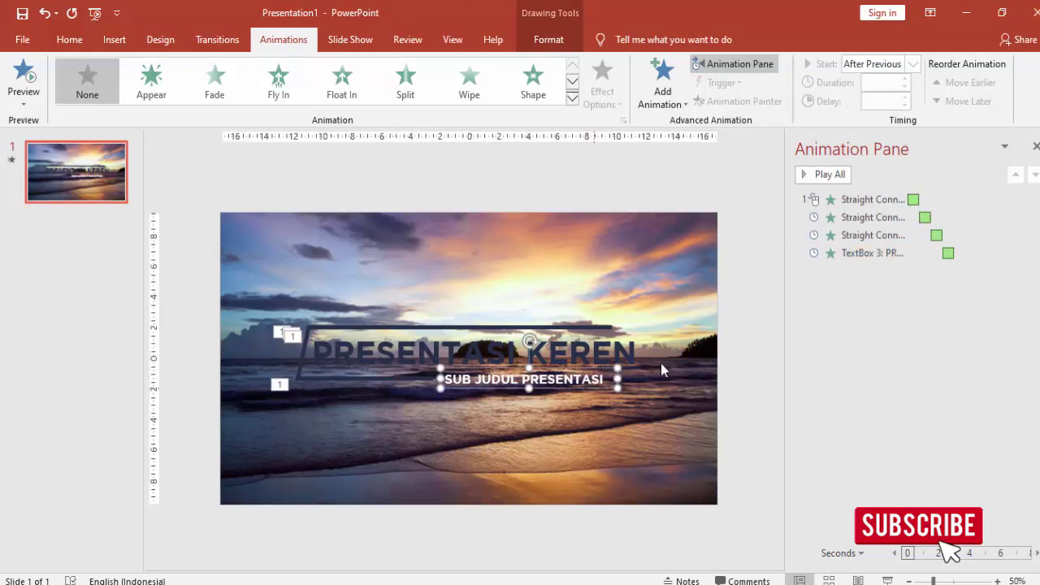
- Give the SUB JUDUL PRESENTASI subtitle a Fly In entrance from the left
click(670, 90)
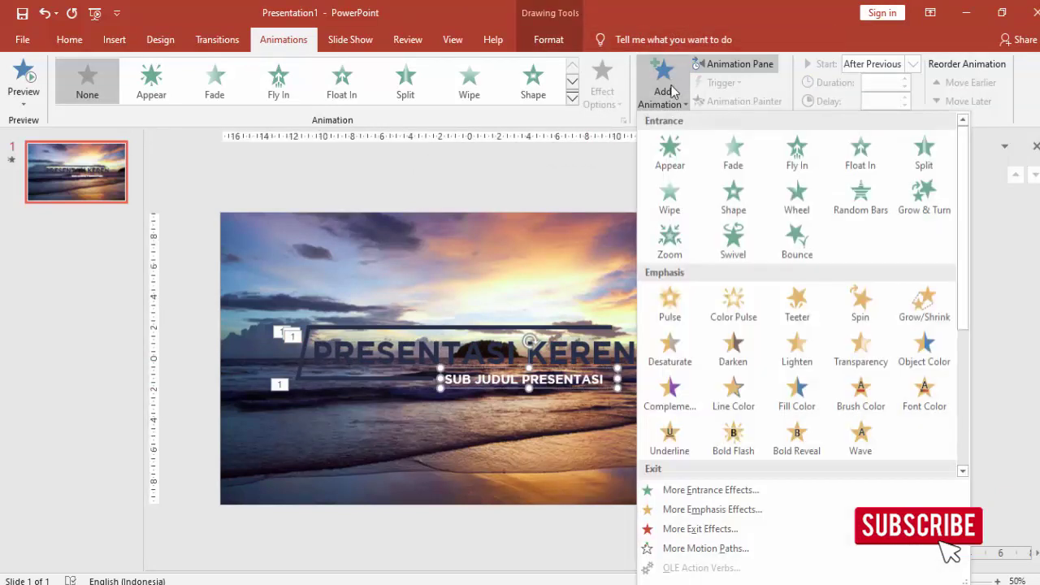
click(797, 156)
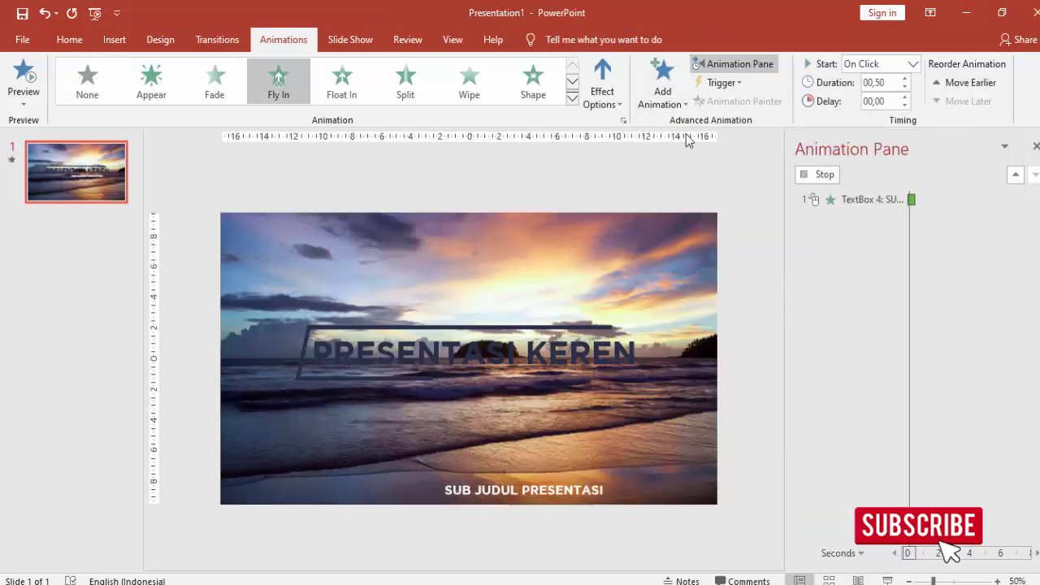
click(605, 81)
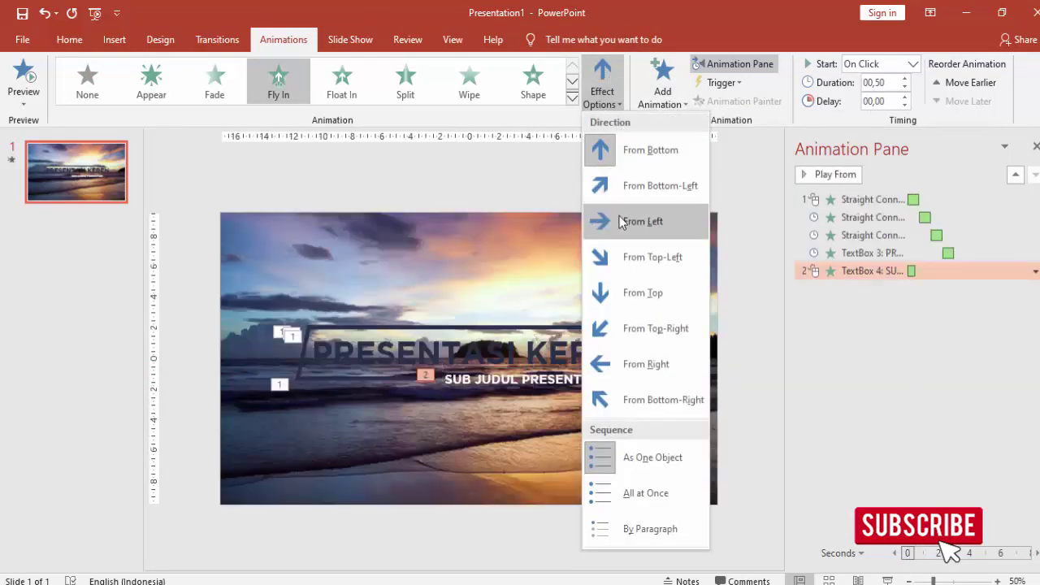
click(620, 221)
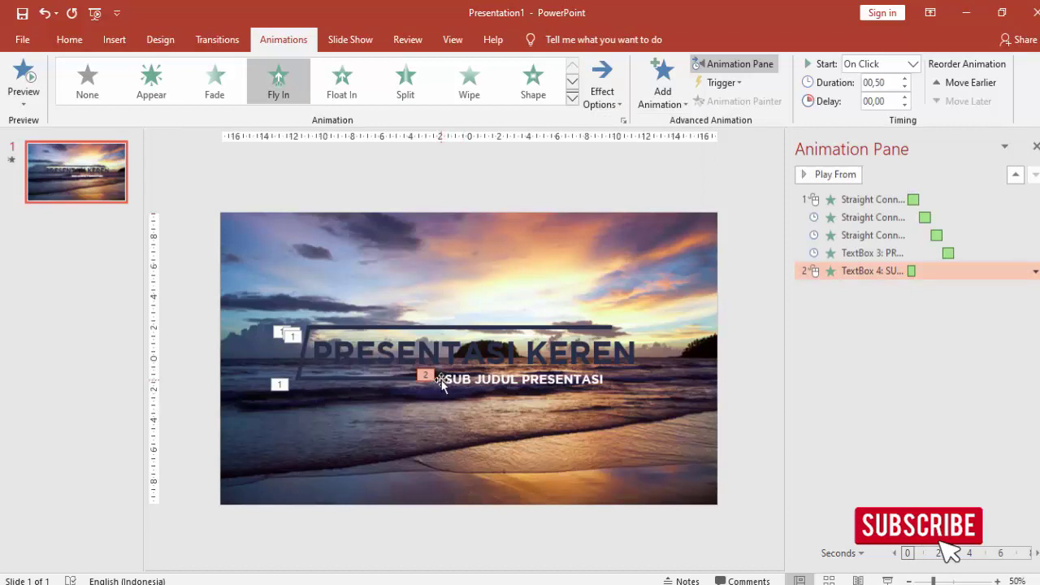
- Undo an accidental move of the thin line and preview the subtitle's animation
click(342, 382)
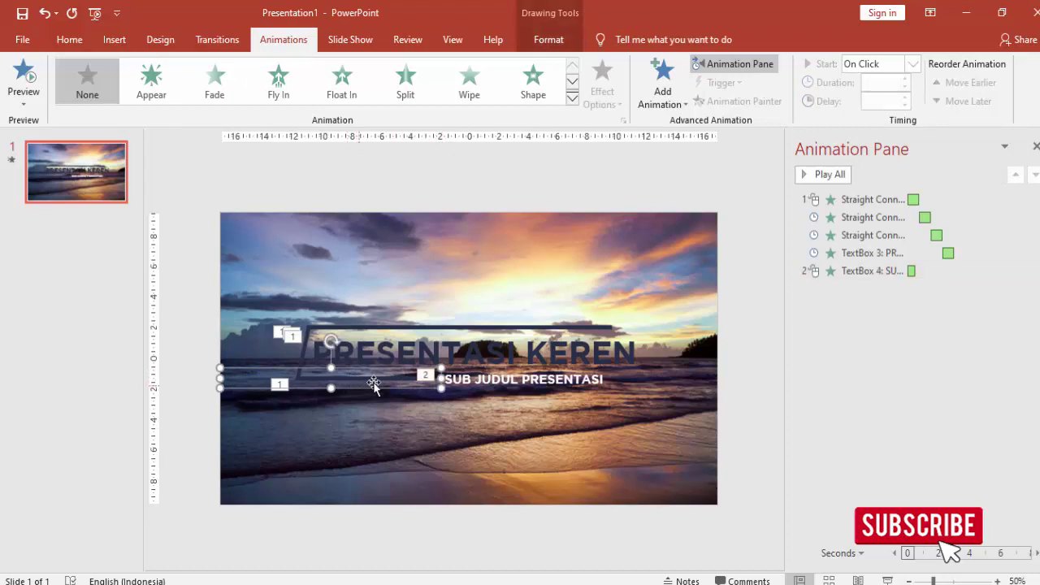
drag(356, 382, 344, 424)
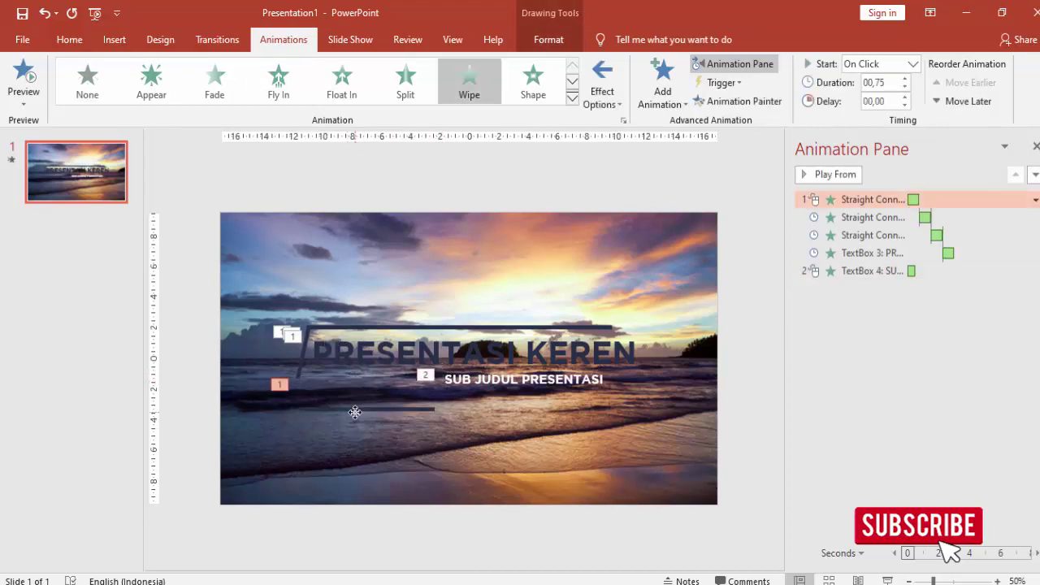
key(ctrl+z)
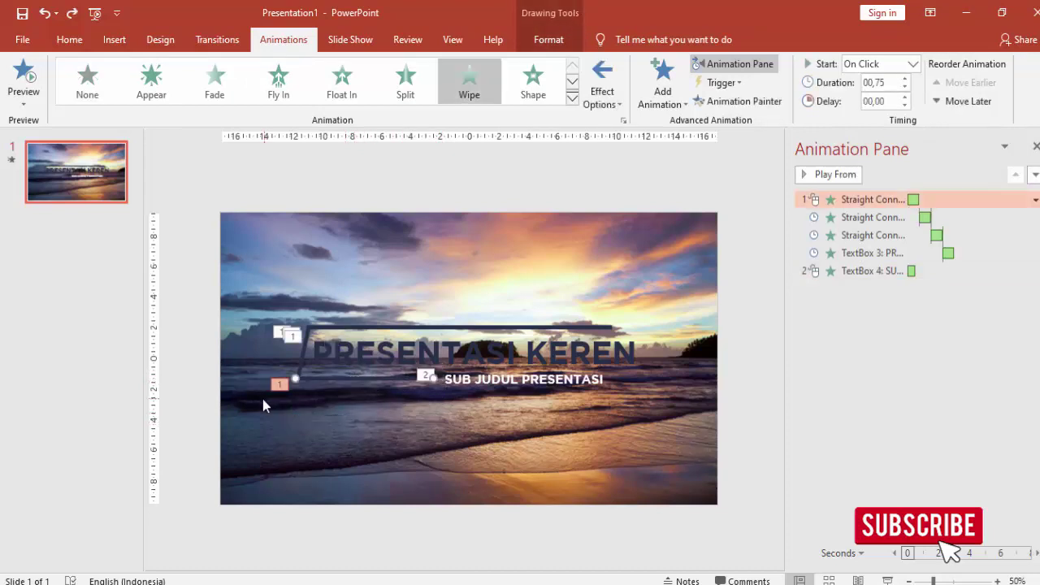
click(260, 420)
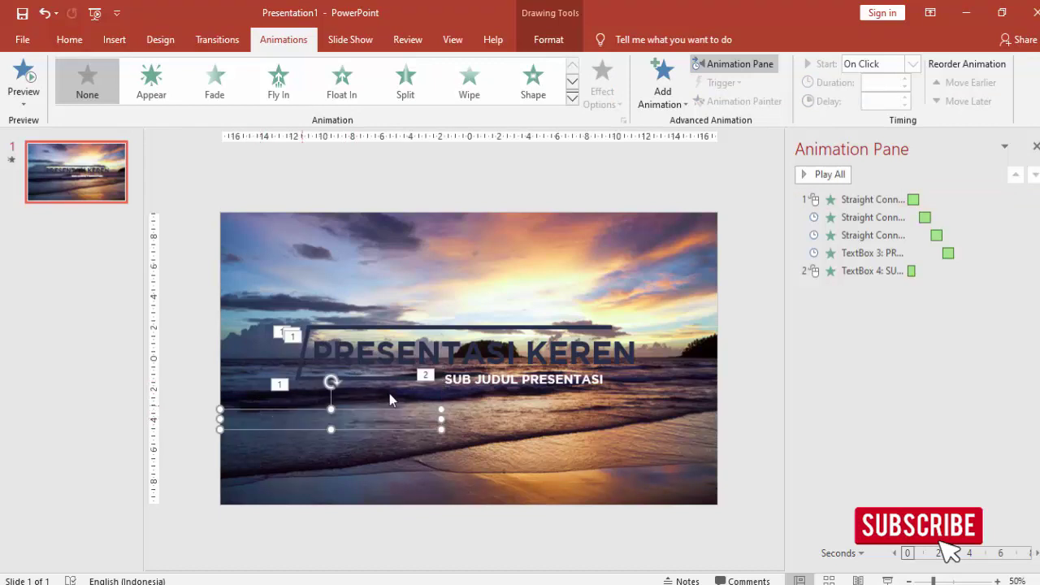
click(846, 272)
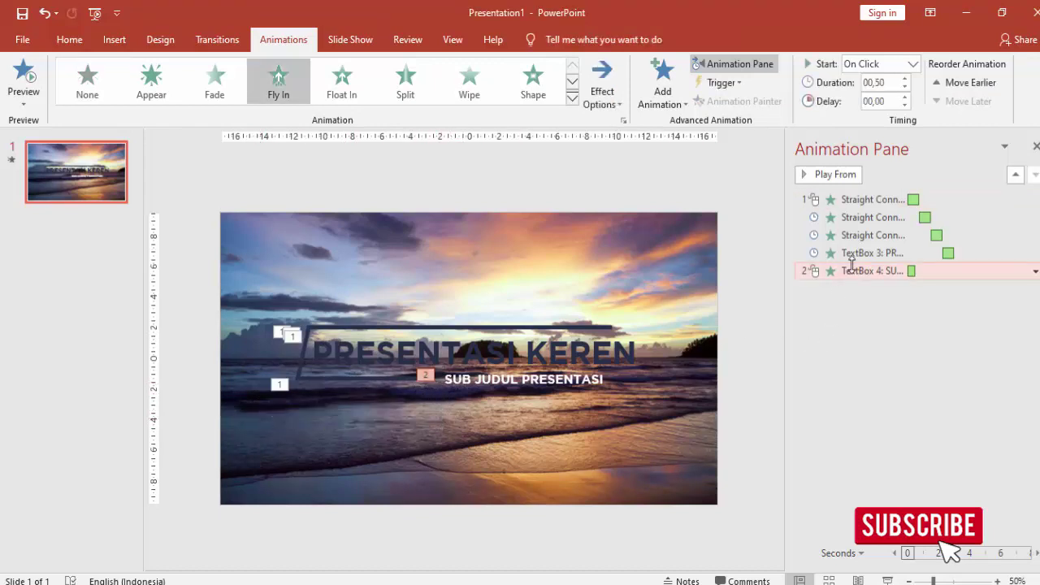
click(825, 175)
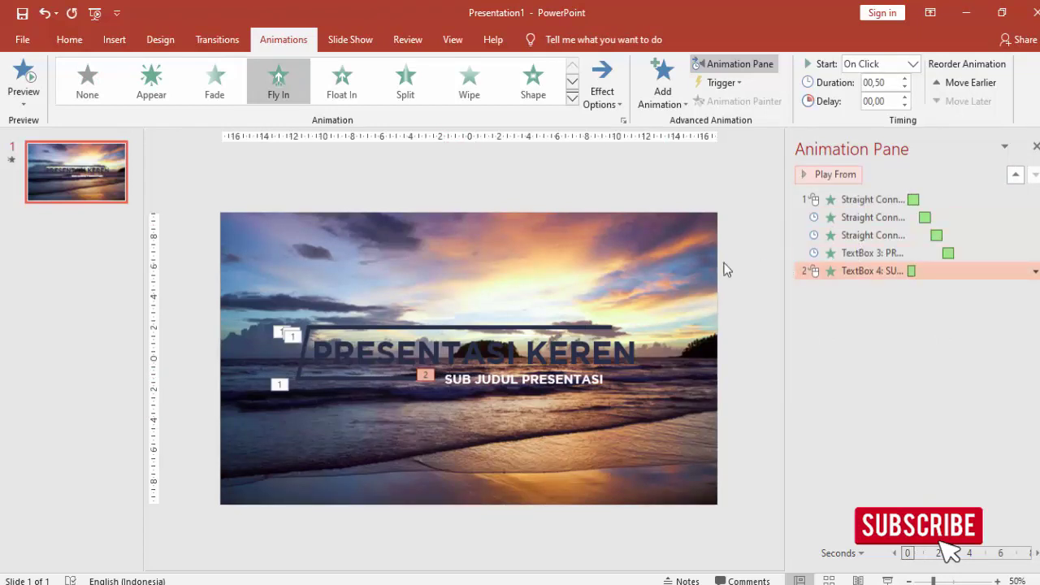
click(576, 295)
key(Tab)
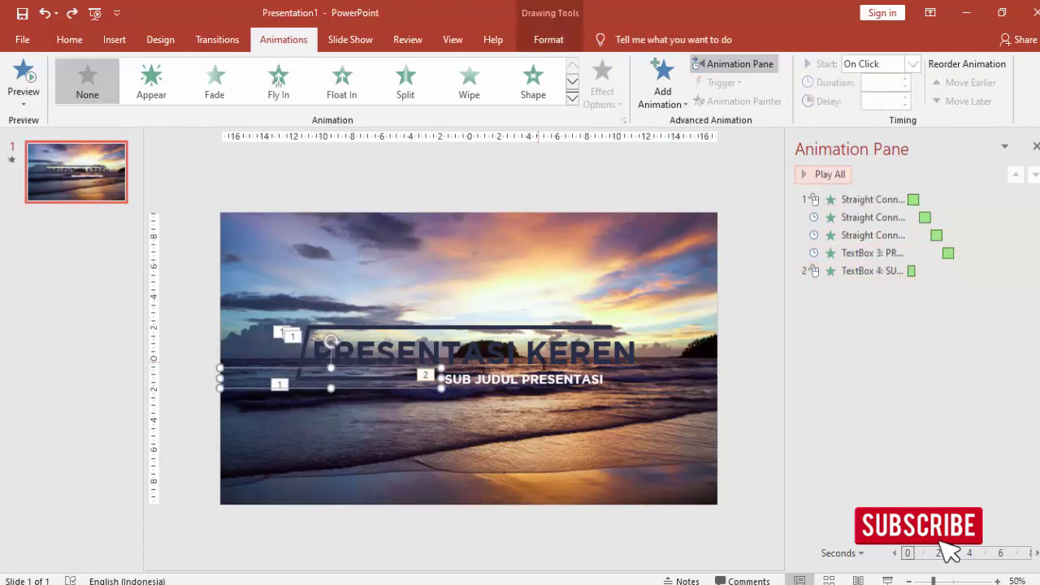
- Make the subtitle animation start After Previous with a 0.75 sec duration
click(846, 273)
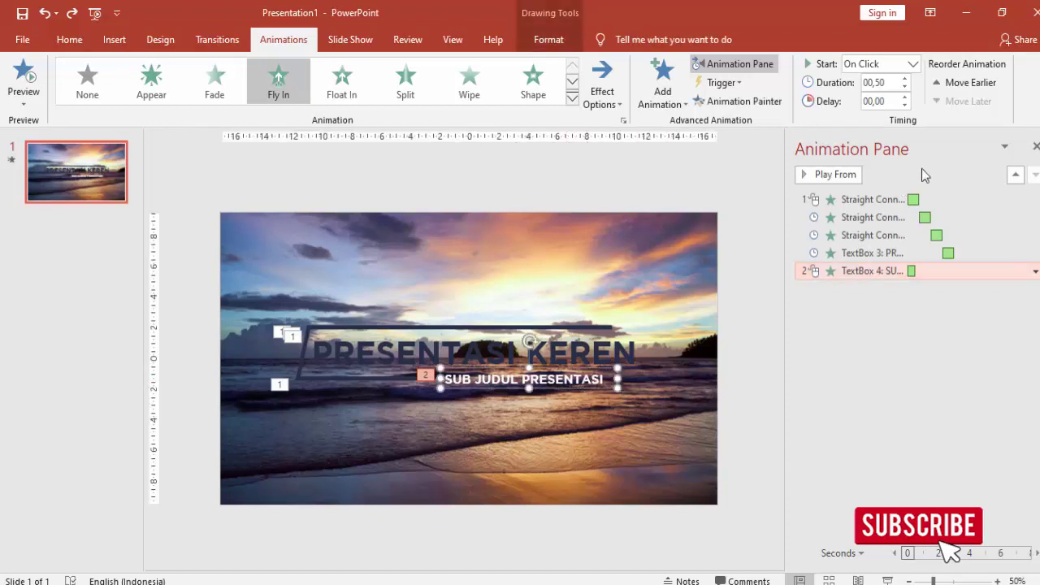
click(912, 65)
click(901, 113)
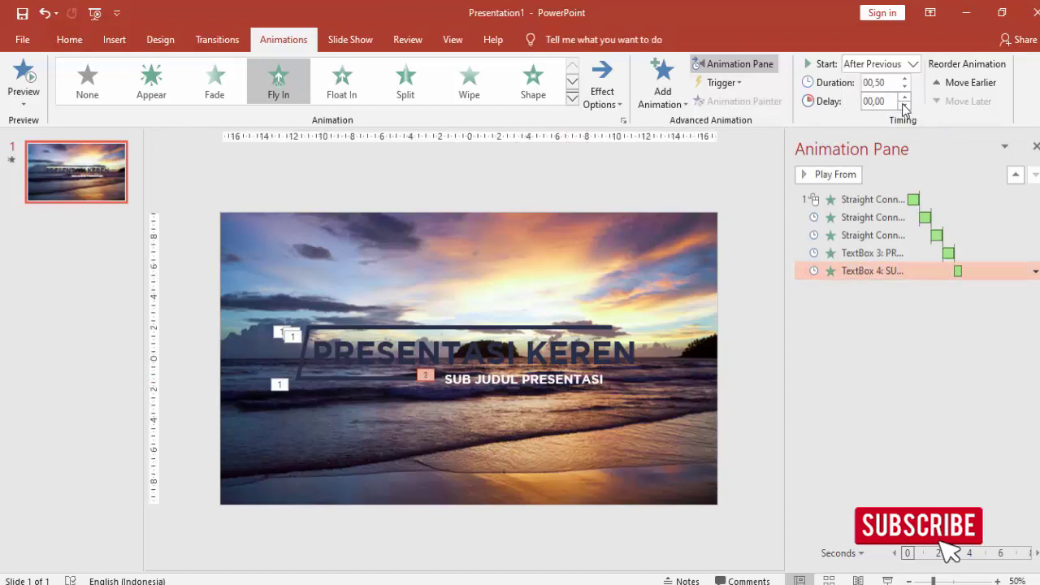
click(904, 79)
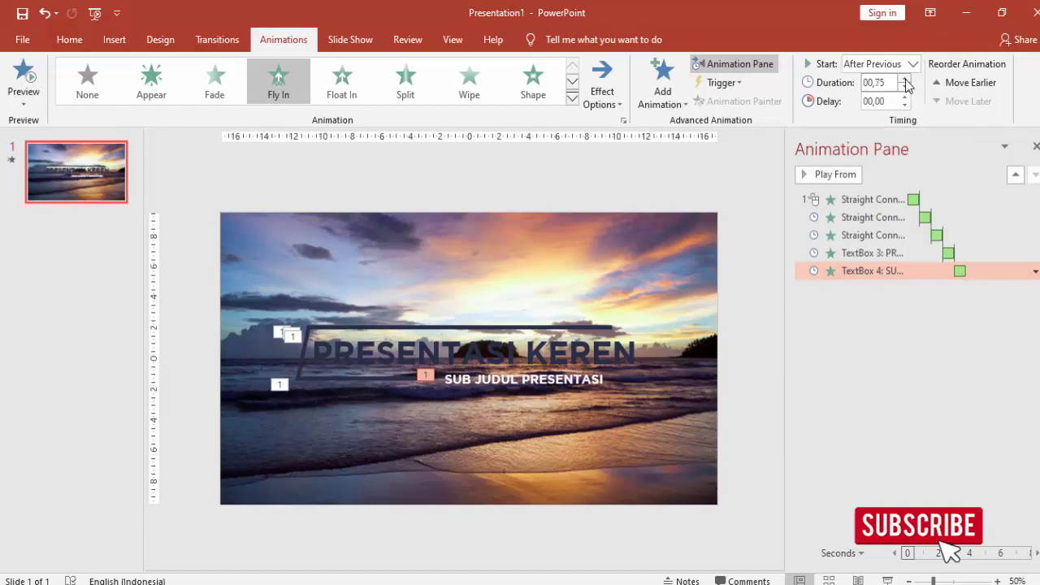
click(838, 175)
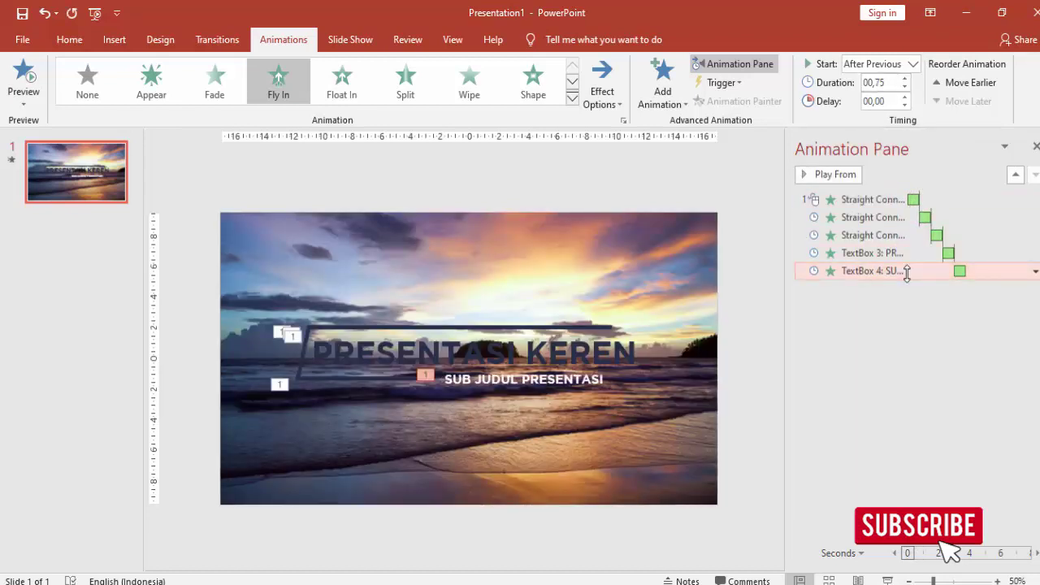
- Give the subtitle's fly-in a 0.75 sec smooth end
right_click(905, 272)
click(943, 347)
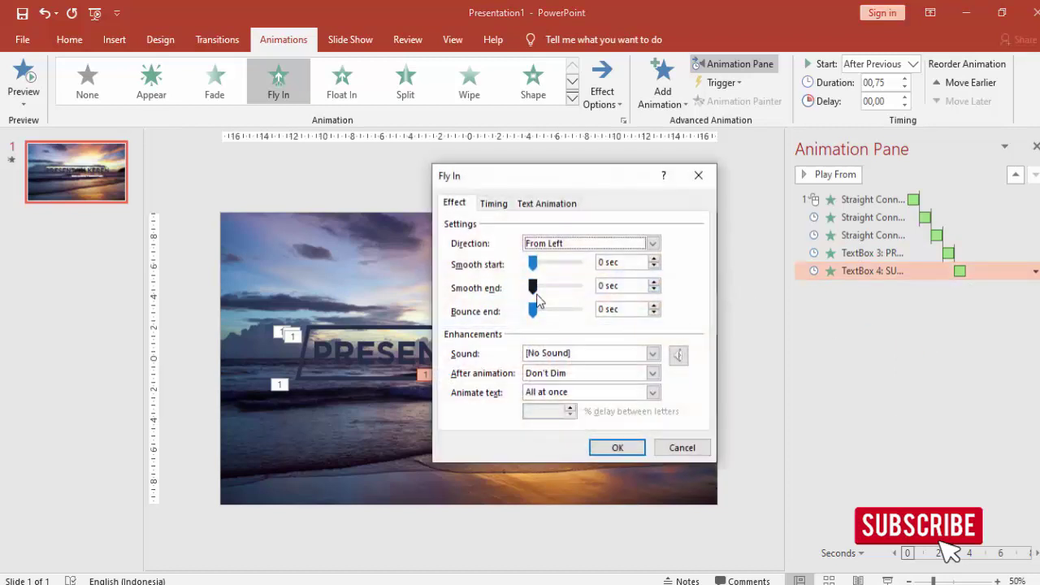
drag(533, 288, 578, 286)
click(623, 447)
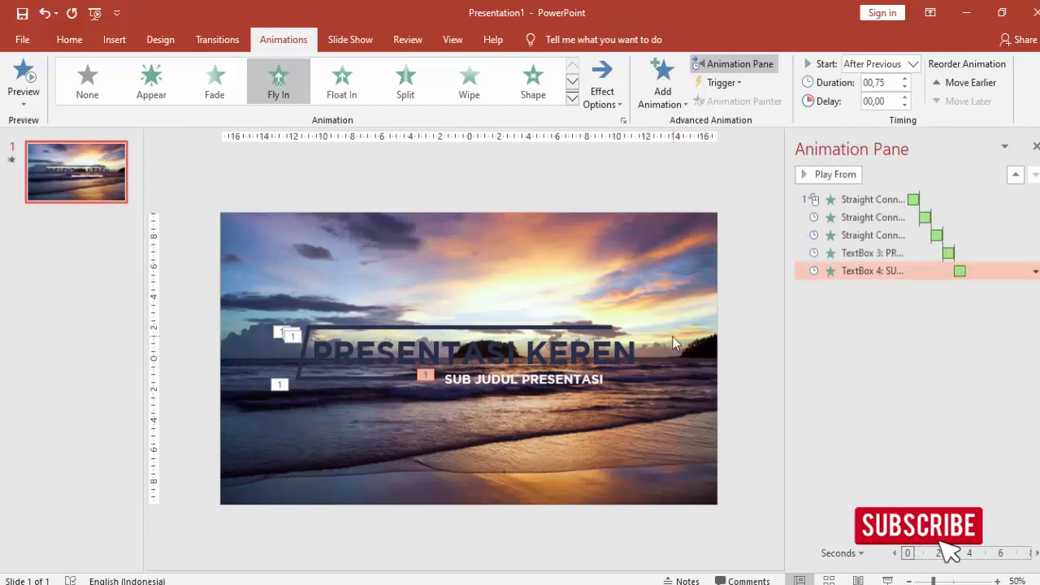
click(411, 380)
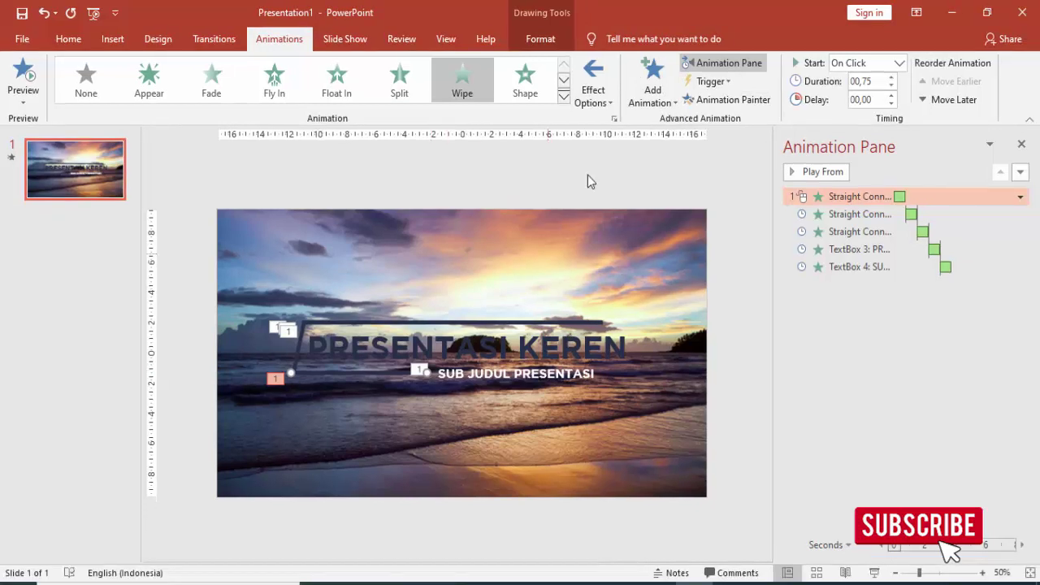
- Add a Wipe exit from the right to the first connector line
click(654, 92)
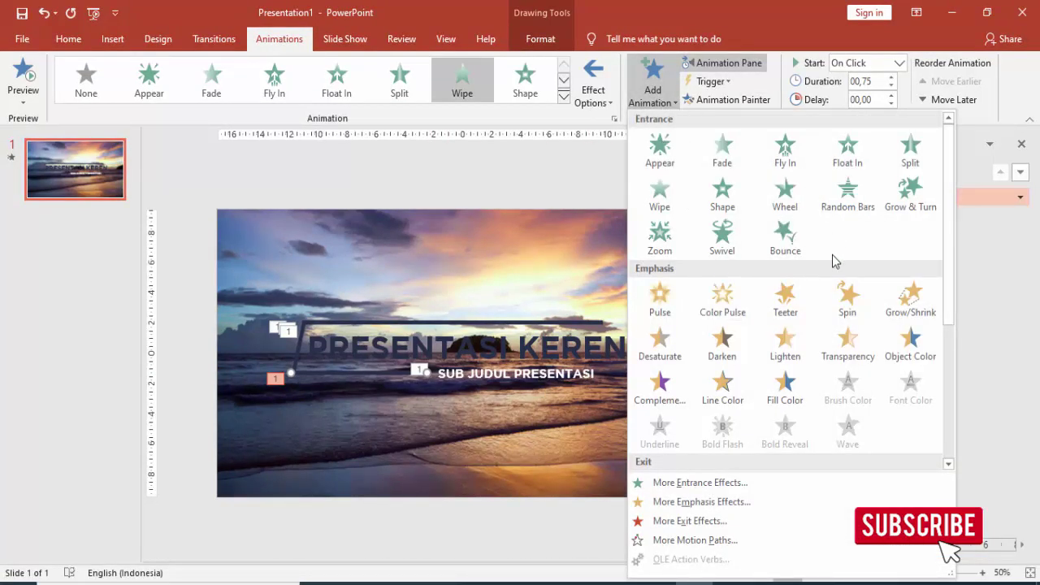
scroll(836, 260, down, 3)
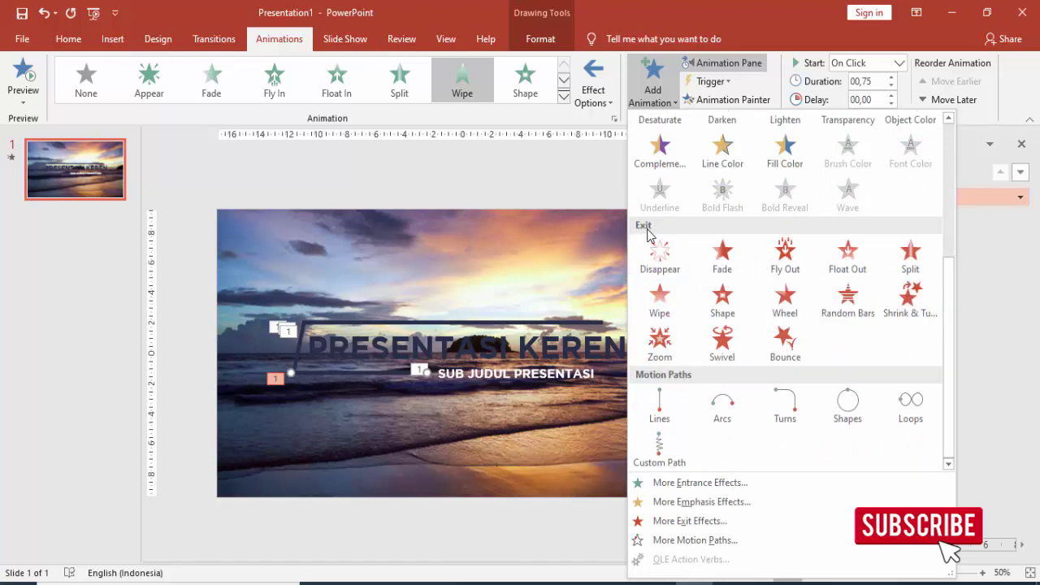
click(388, 379)
click(655, 91)
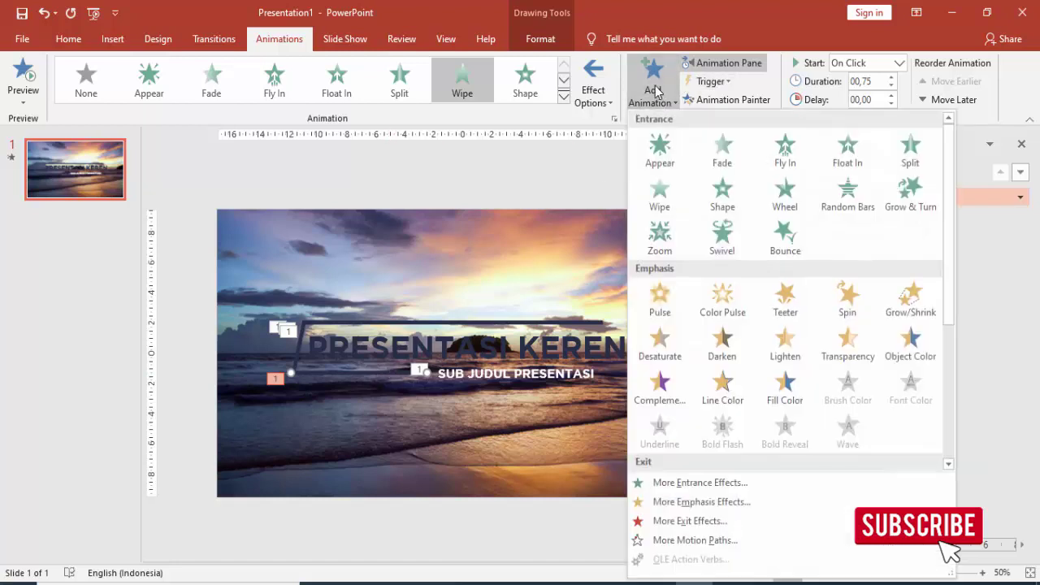
scroll(735, 414, down, 3)
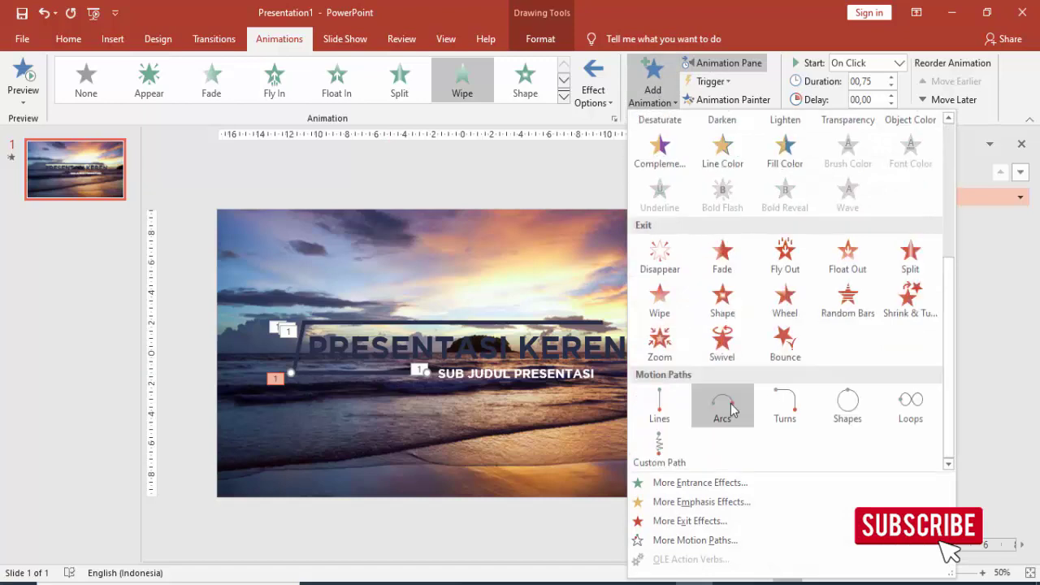
click(666, 303)
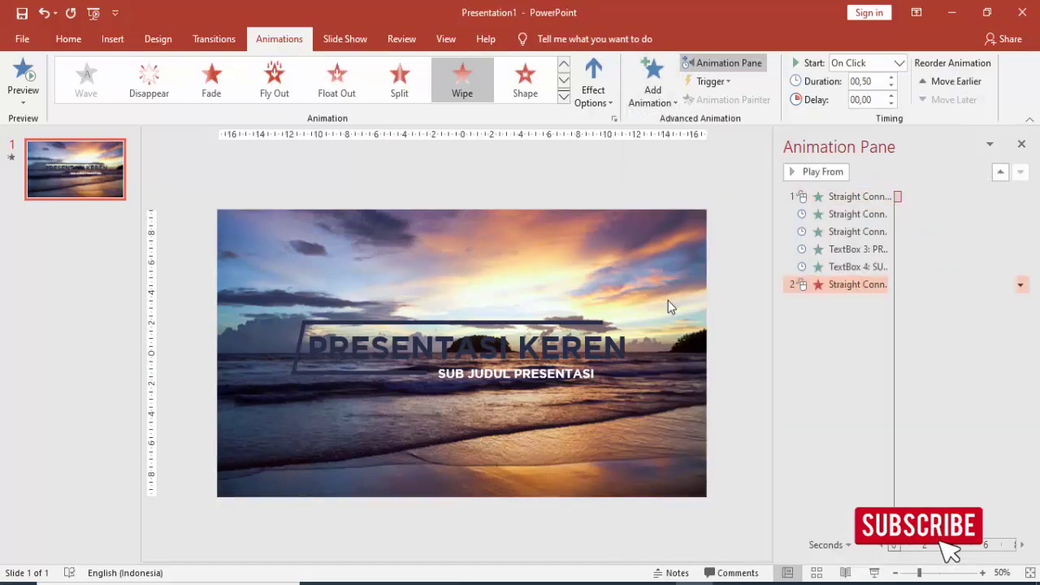
click(599, 75)
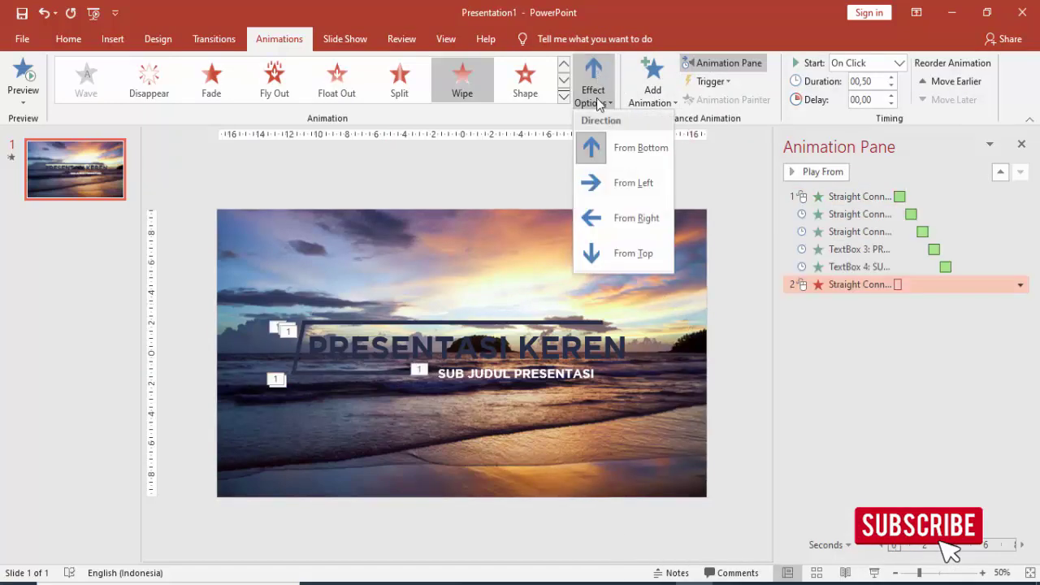
click(609, 217)
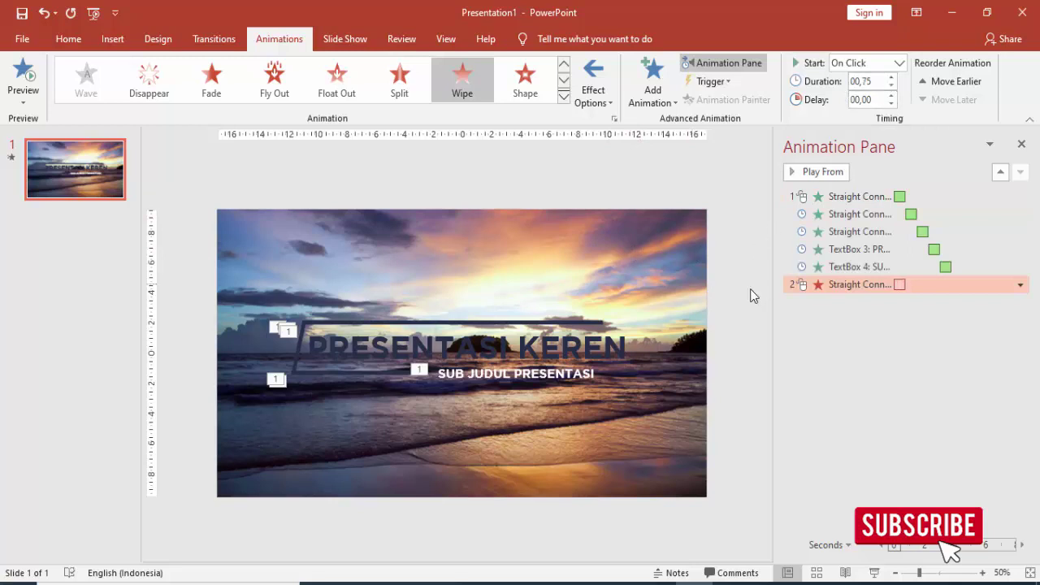
- Add a Wipe exit to the slanted connector line, starting After Previous
click(299, 346)
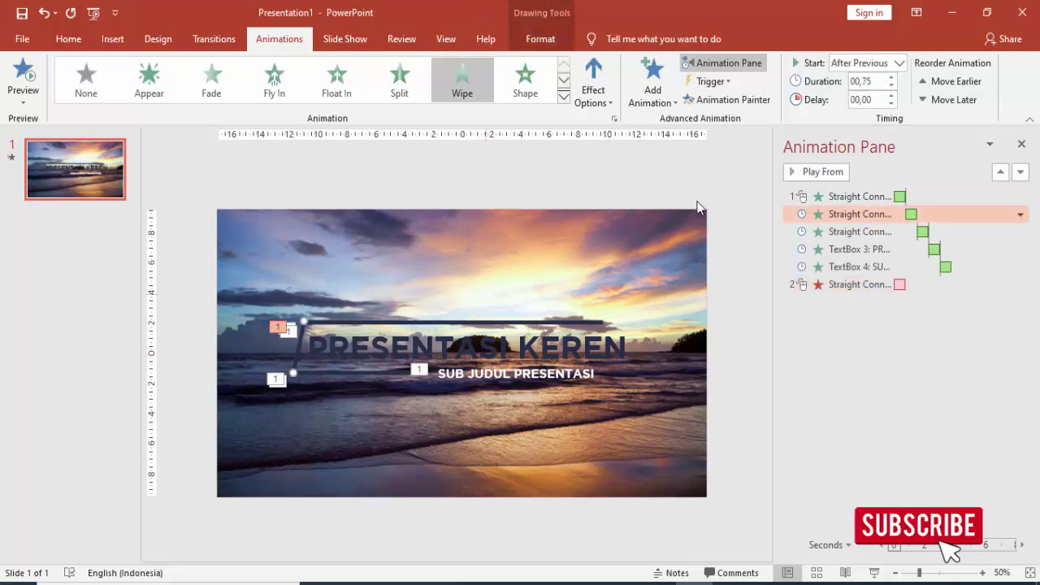
click(654, 89)
scroll(780, 372, down, 3)
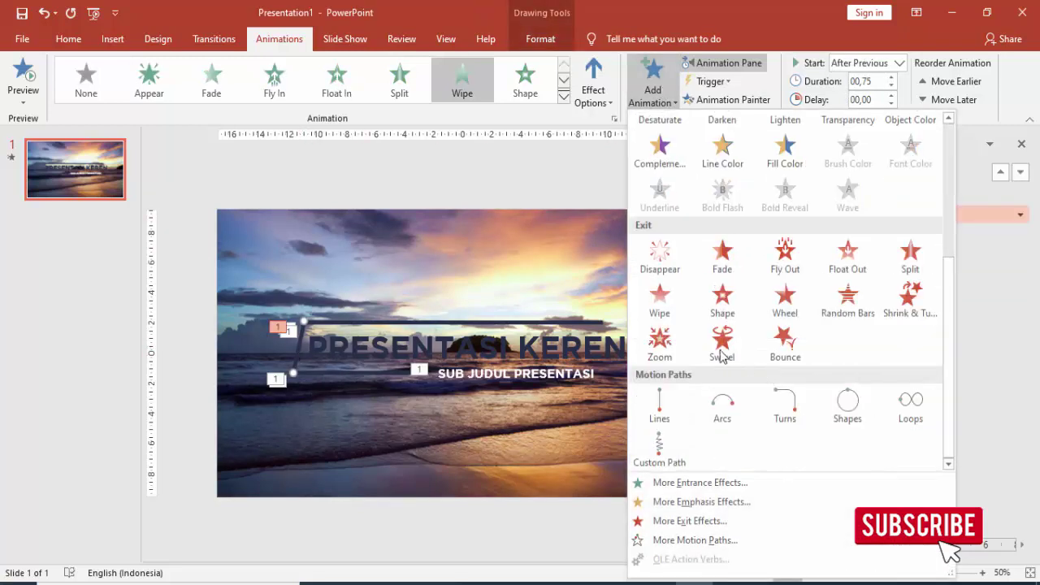
click(661, 299)
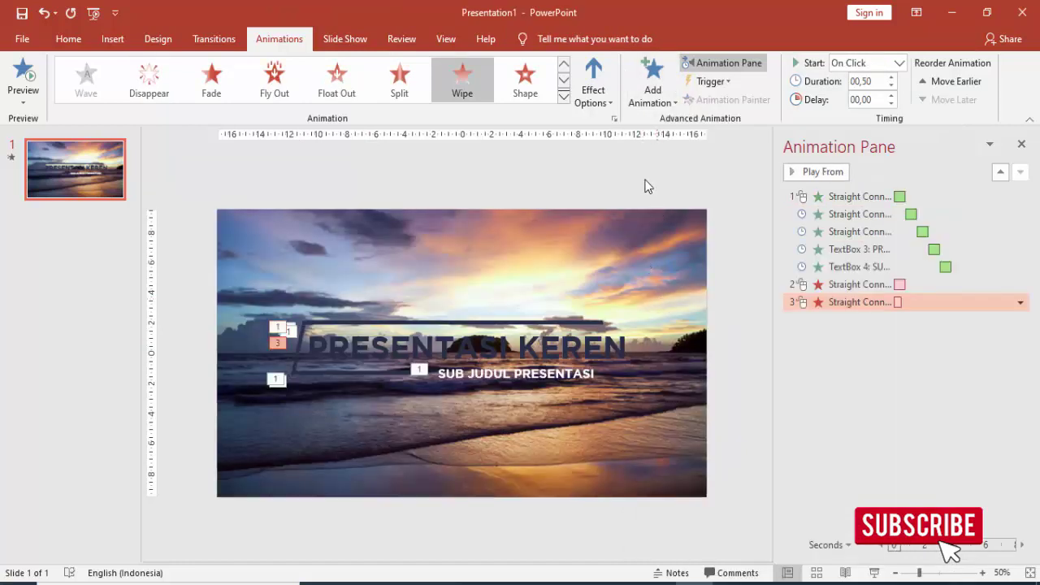
click(893, 64)
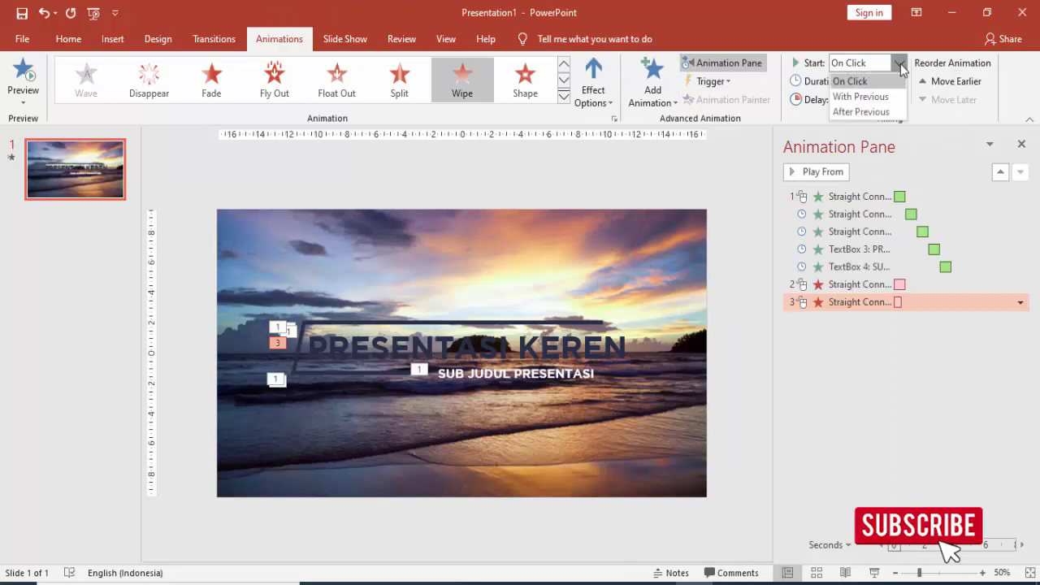
click(884, 109)
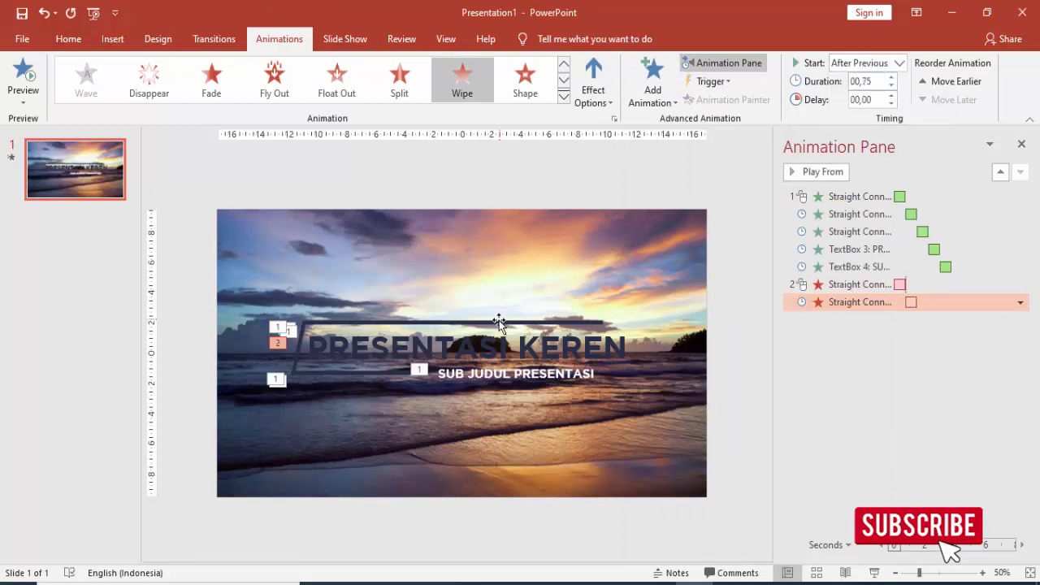
- Add a Wipe exit from the left to the top line, starting After Previous
click(494, 323)
click(655, 73)
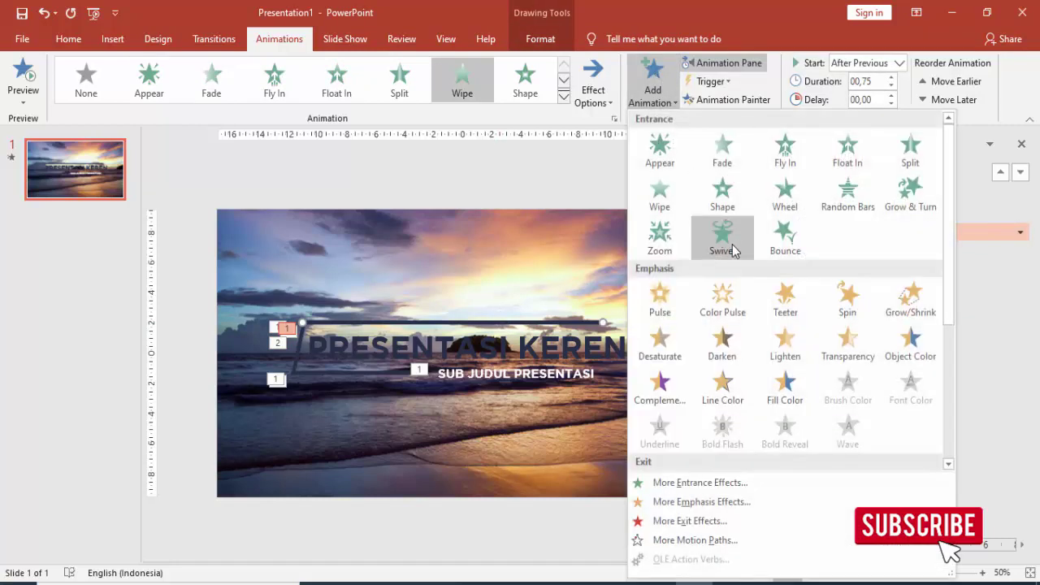
scroll(719, 244, down, 3)
click(658, 310)
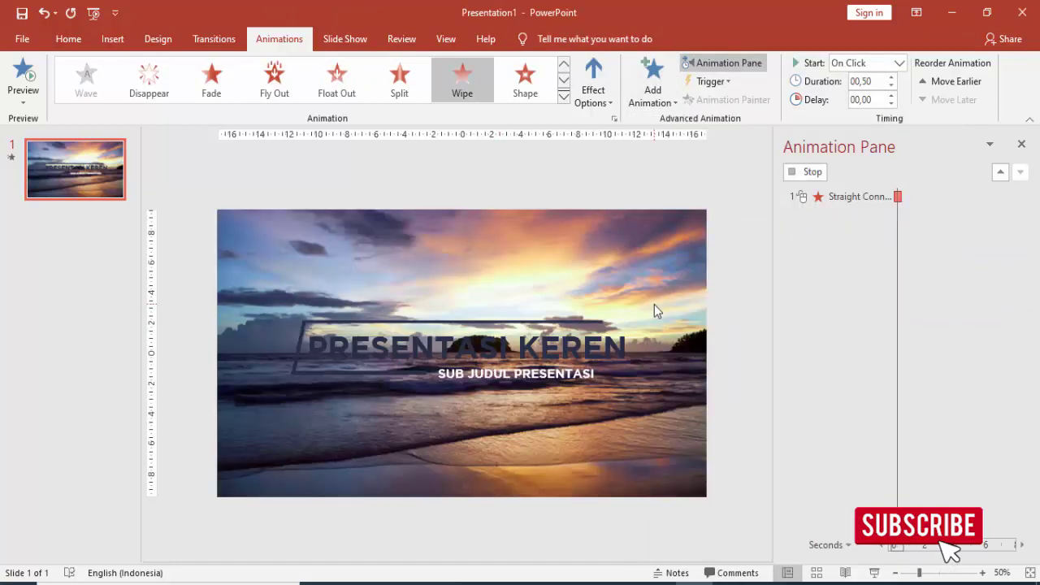
click(597, 82)
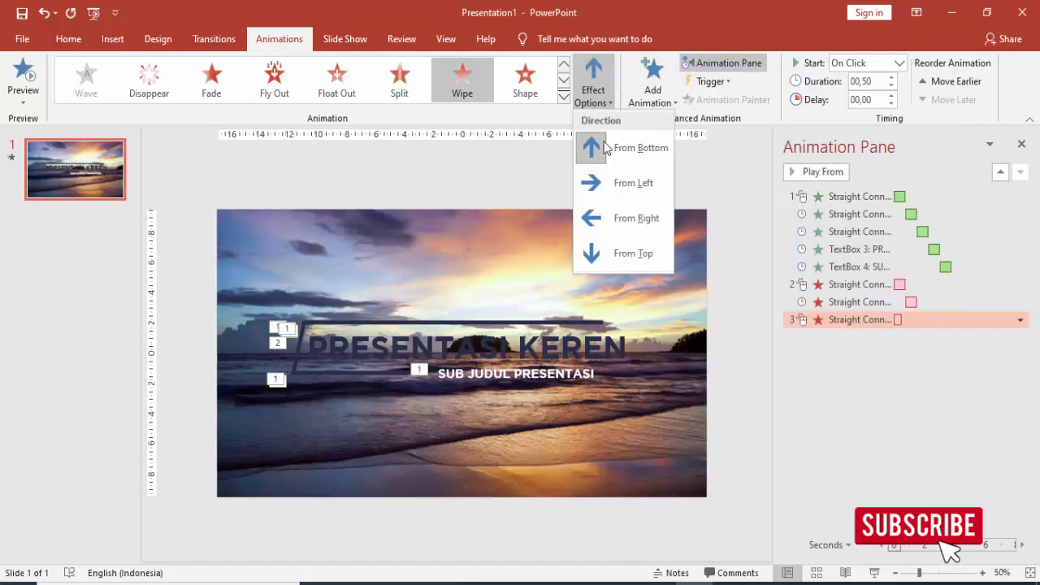
click(608, 184)
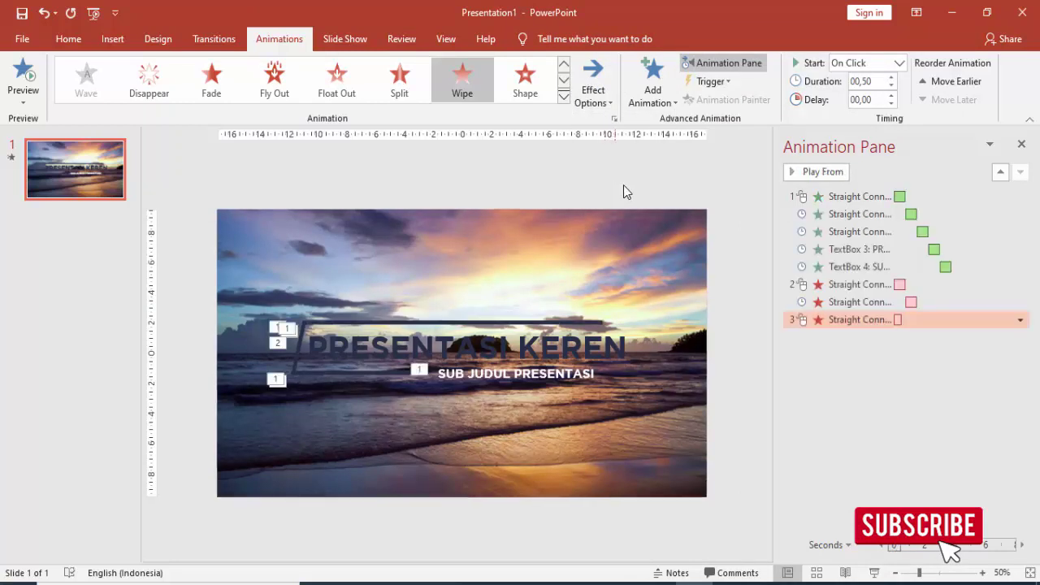
click(899, 63)
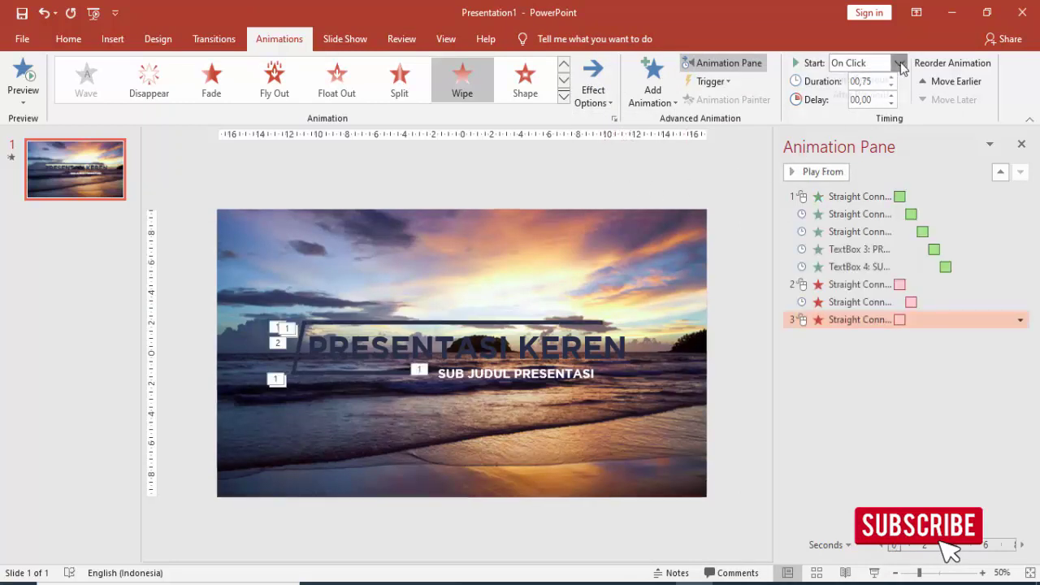
click(876, 108)
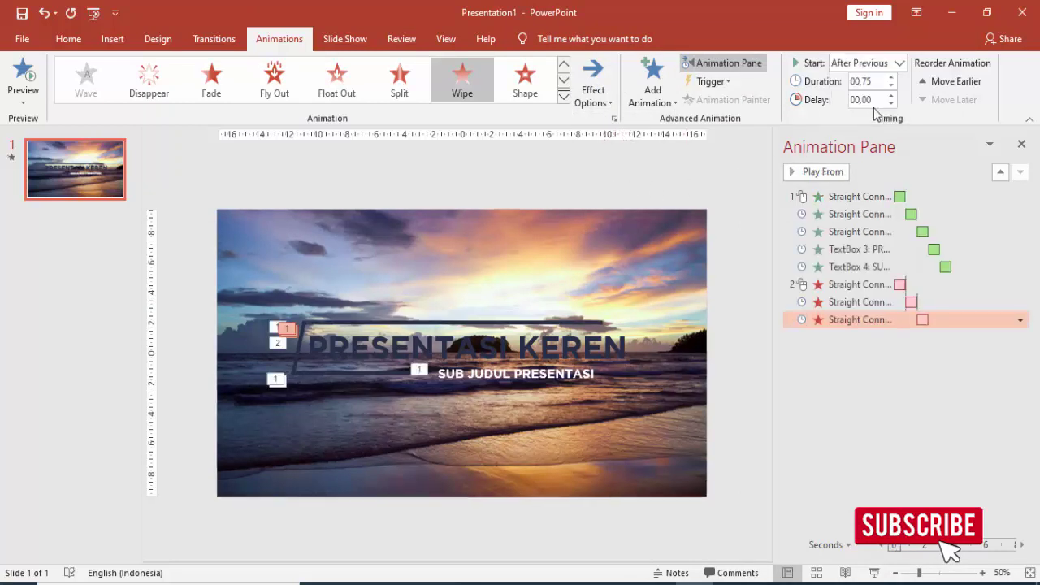
click(604, 327)
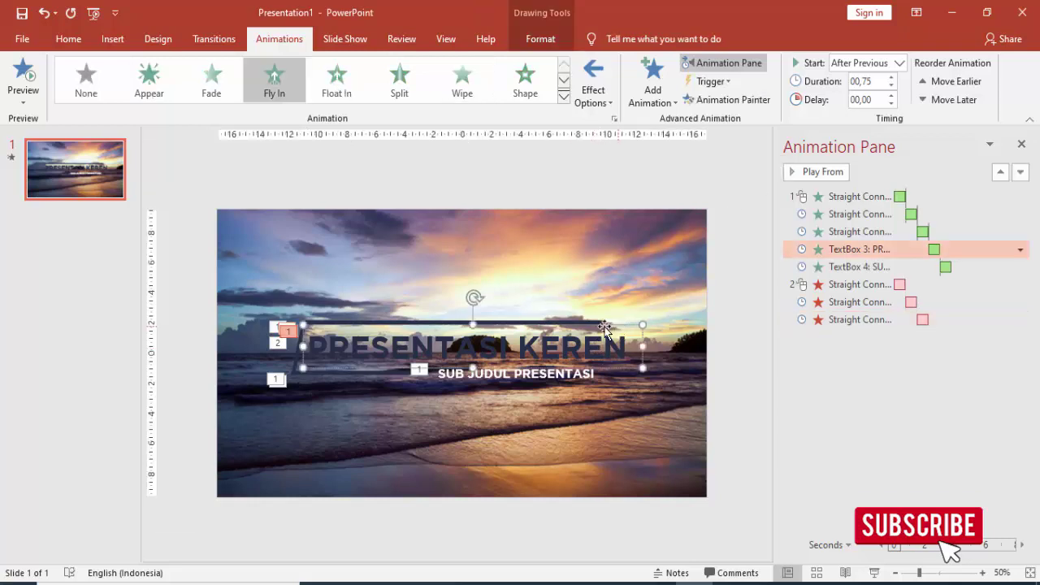
- Give the title a Fly Out exit to the right with the previous, then preview the exits
click(657, 82)
scroll(704, 301, down, 5)
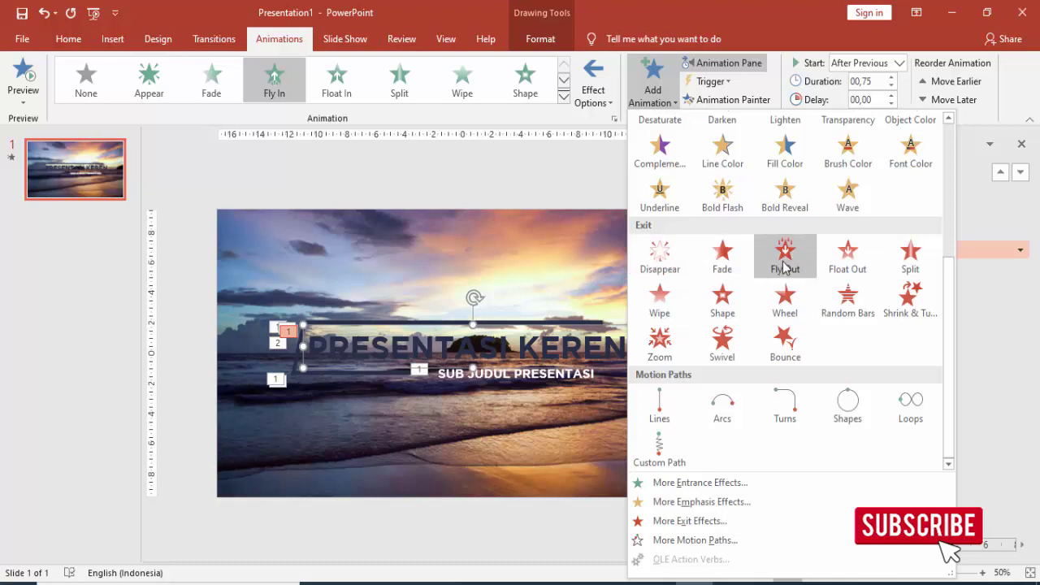
click(785, 268)
click(595, 103)
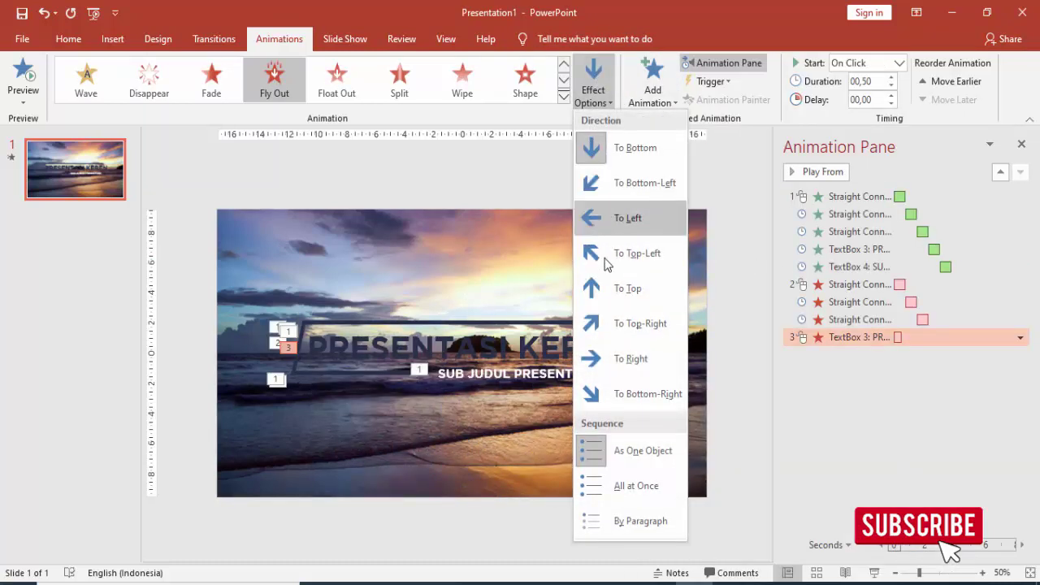
click(607, 359)
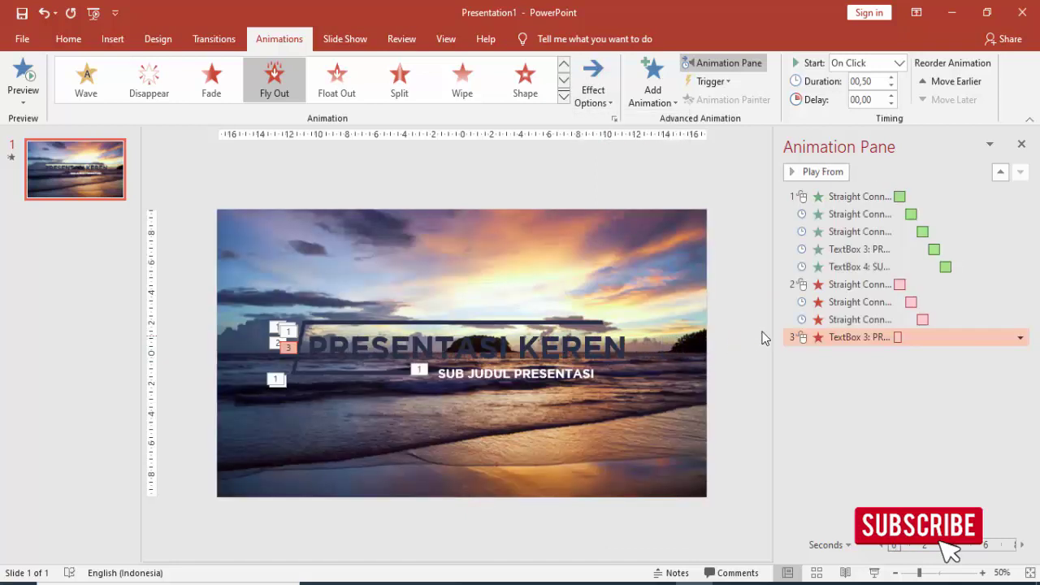
click(899, 62)
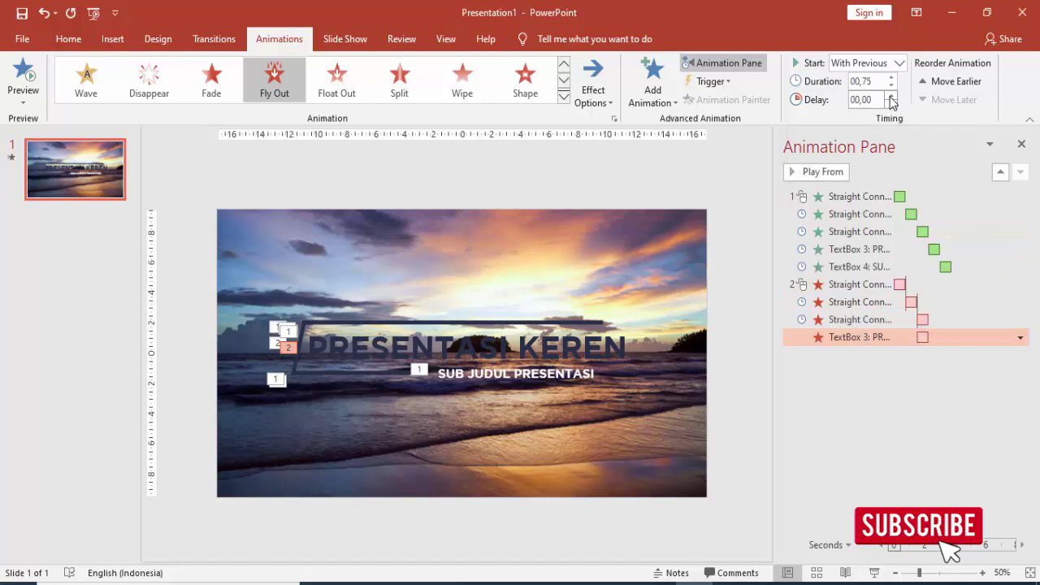
click(874, 288)
click(836, 172)
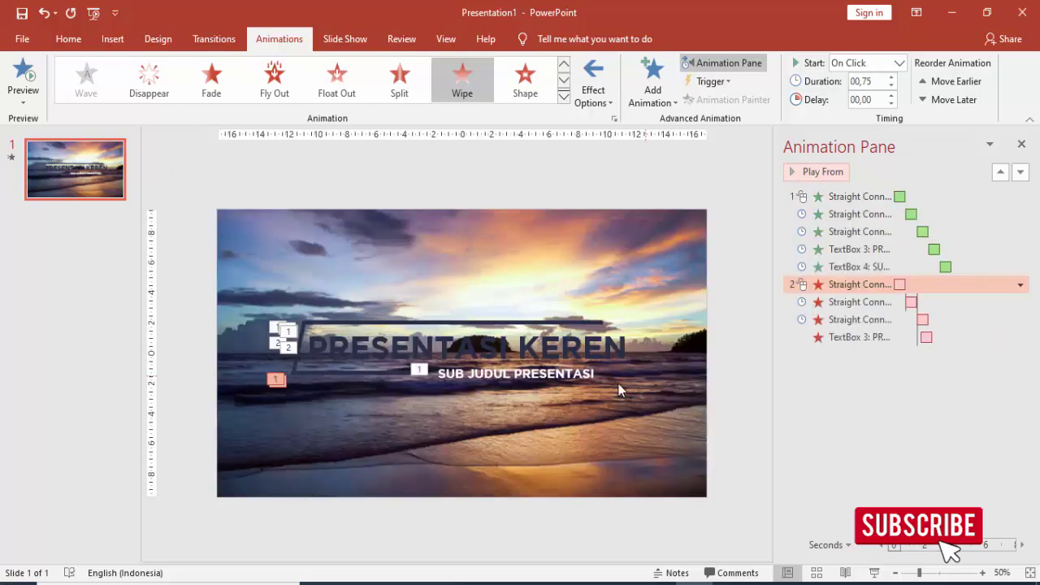
- Remove a mistakenly added Float Out exit from the subtitle
click(573, 382)
click(654, 85)
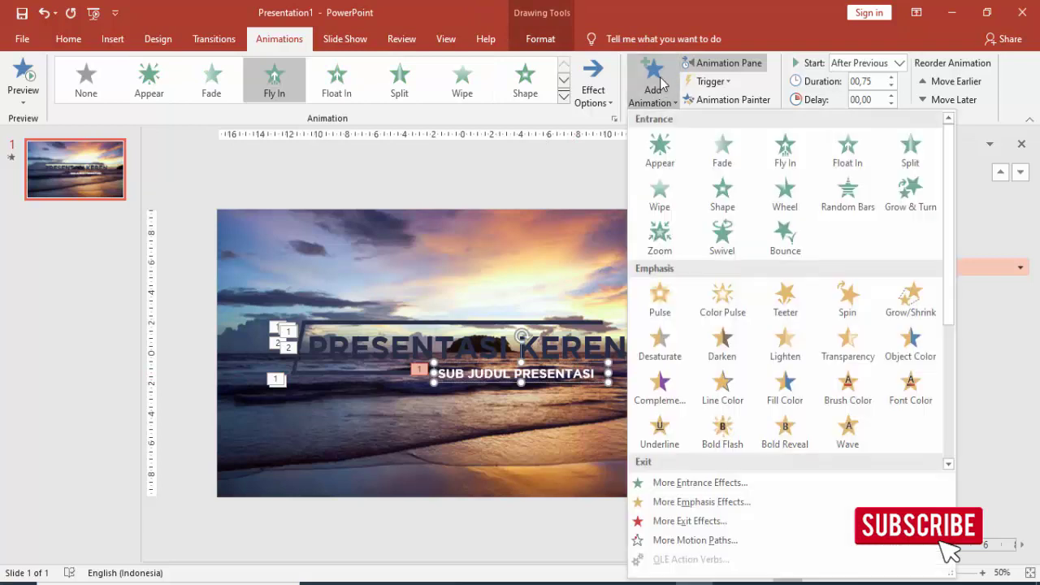
scroll(690, 411, down, 3)
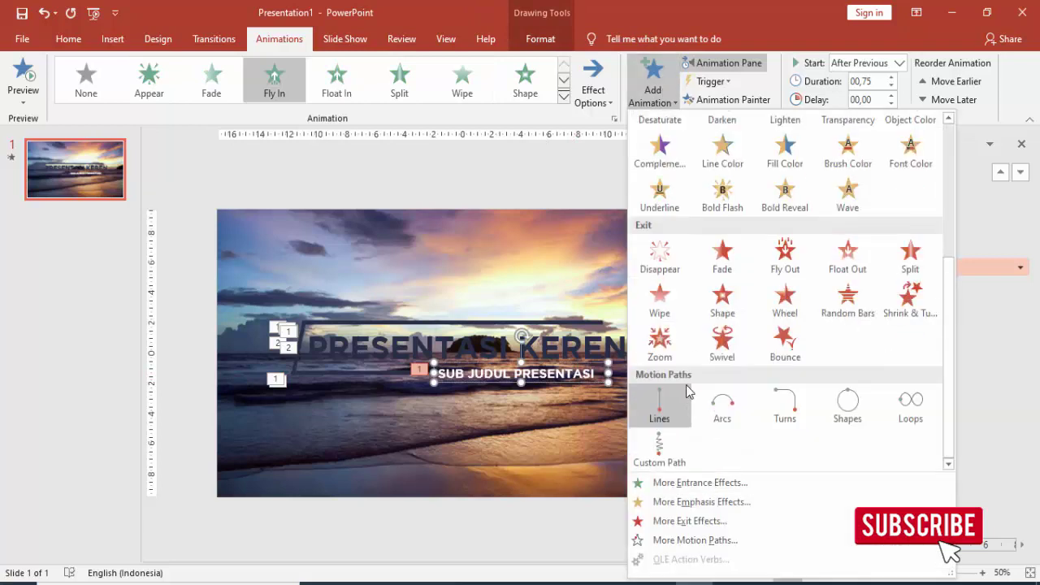
click(829, 262)
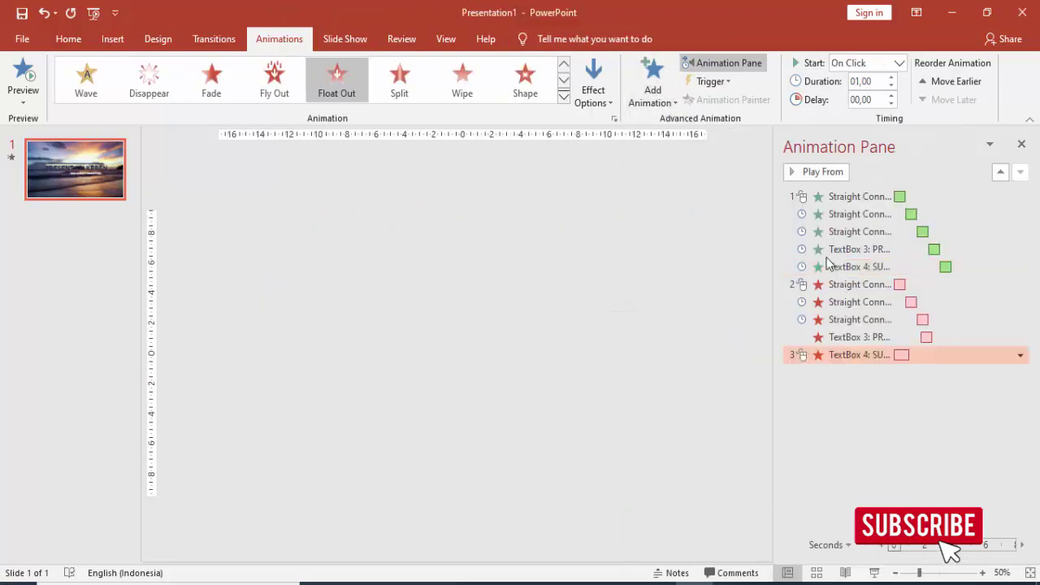
click(594, 91)
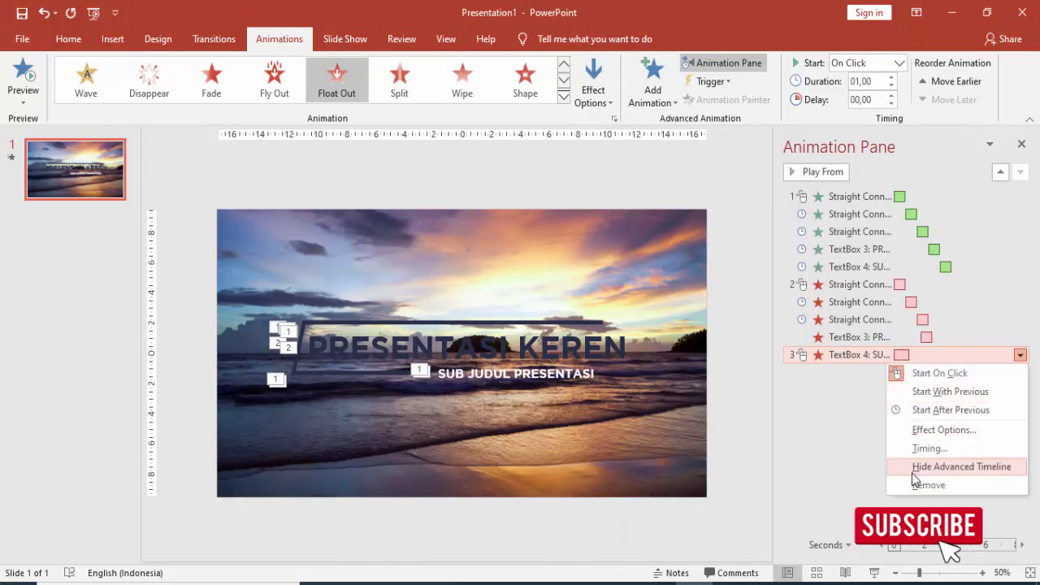
click(914, 485)
- Give the subtitle a Fly Out exit to the left starting After Previous
click(584, 380)
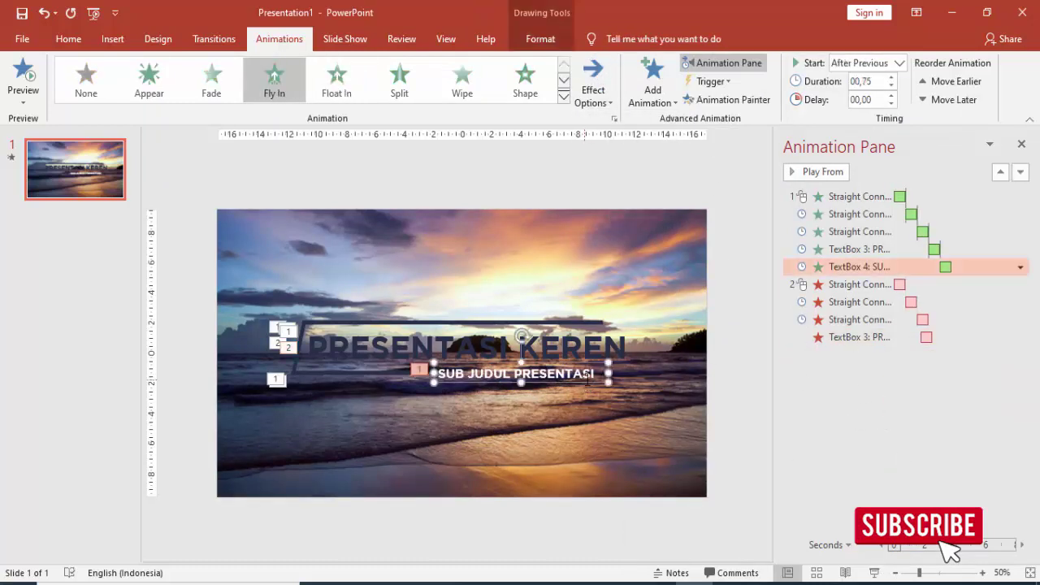
click(652, 78)
scroll(862, 327, down, 5)
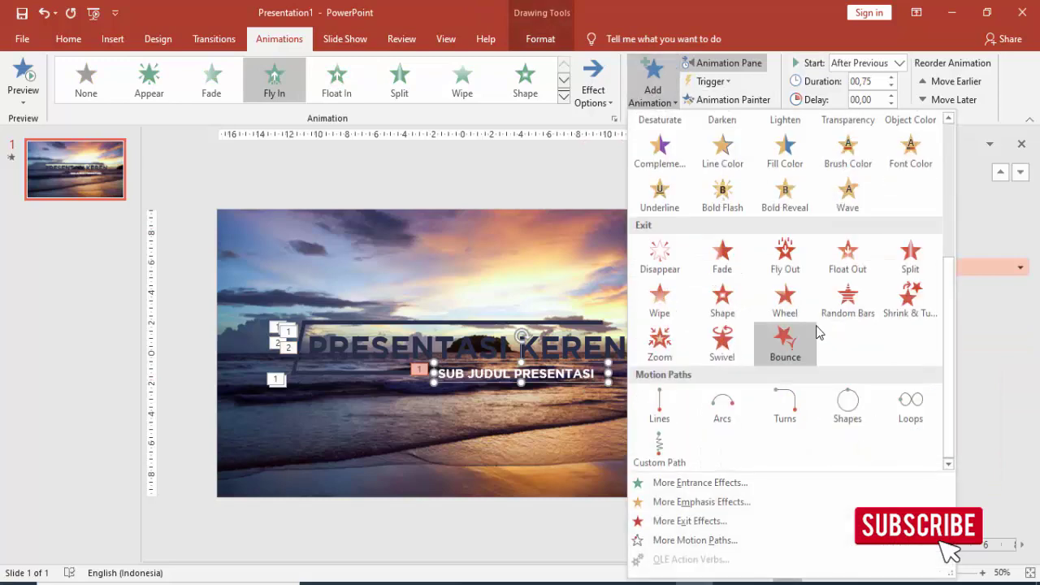
click(785, 258)
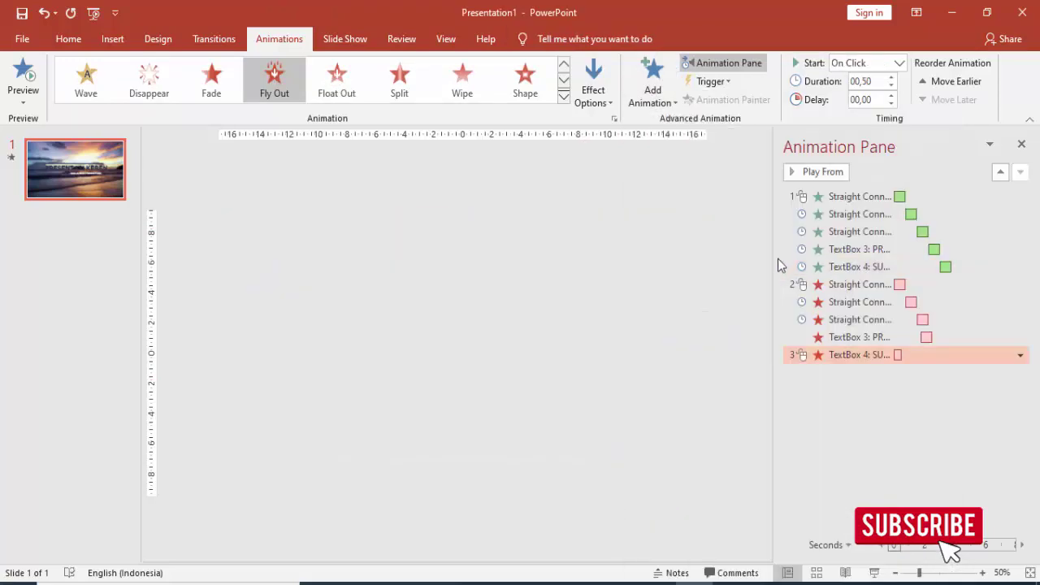
click(594, 96)
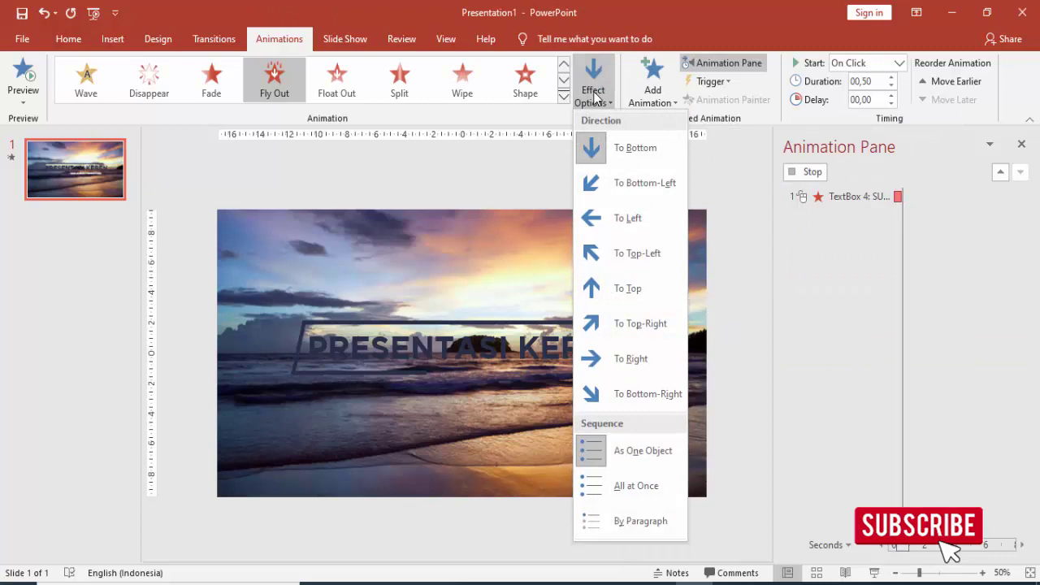
click(606, 218)
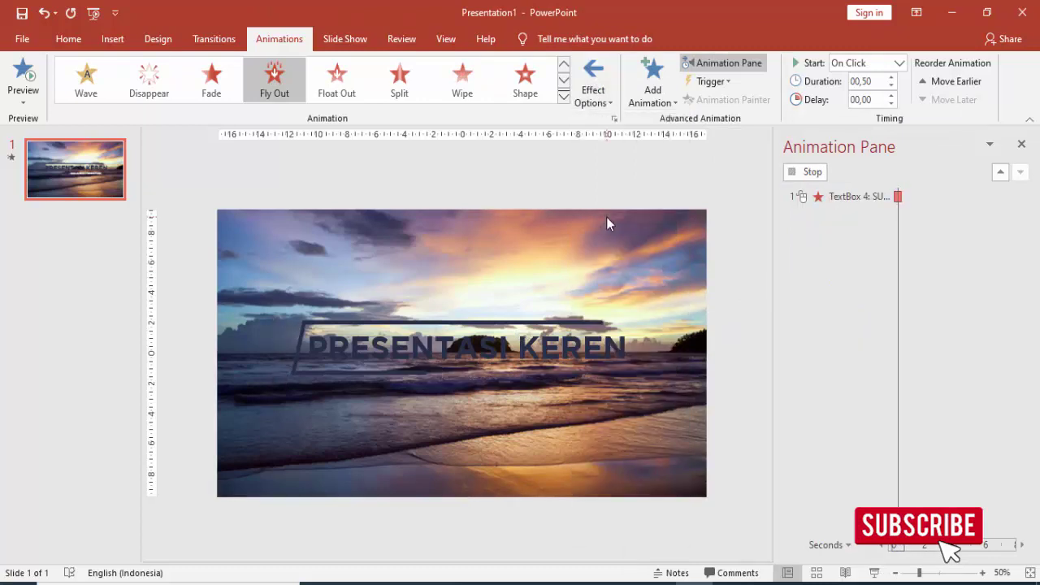
click(899, 63)
click(866, 117)
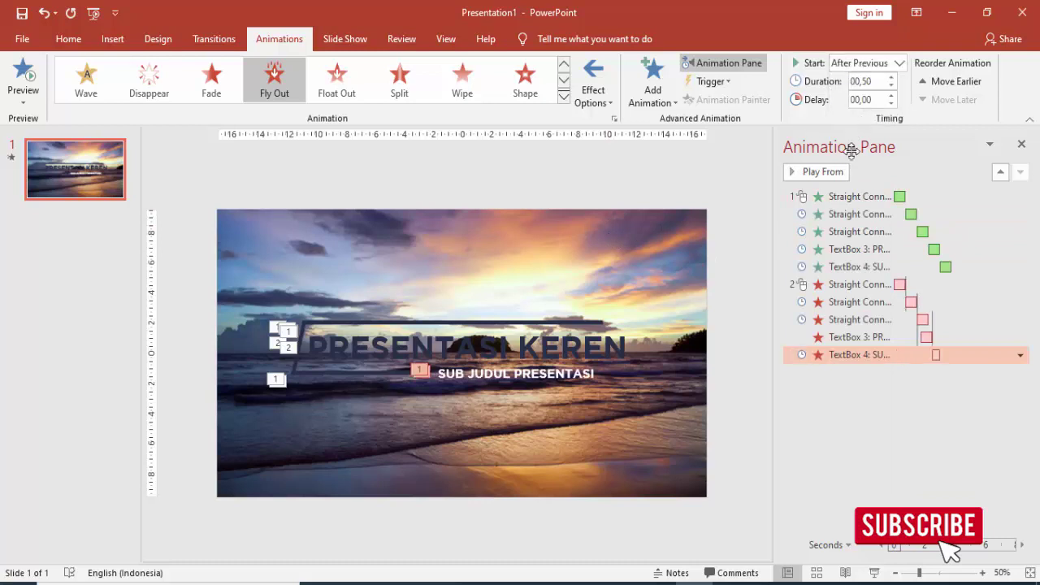
- Preview the full animation sequence, then insert a new slide after slide 1
click(863, 196)
click(823, 172)
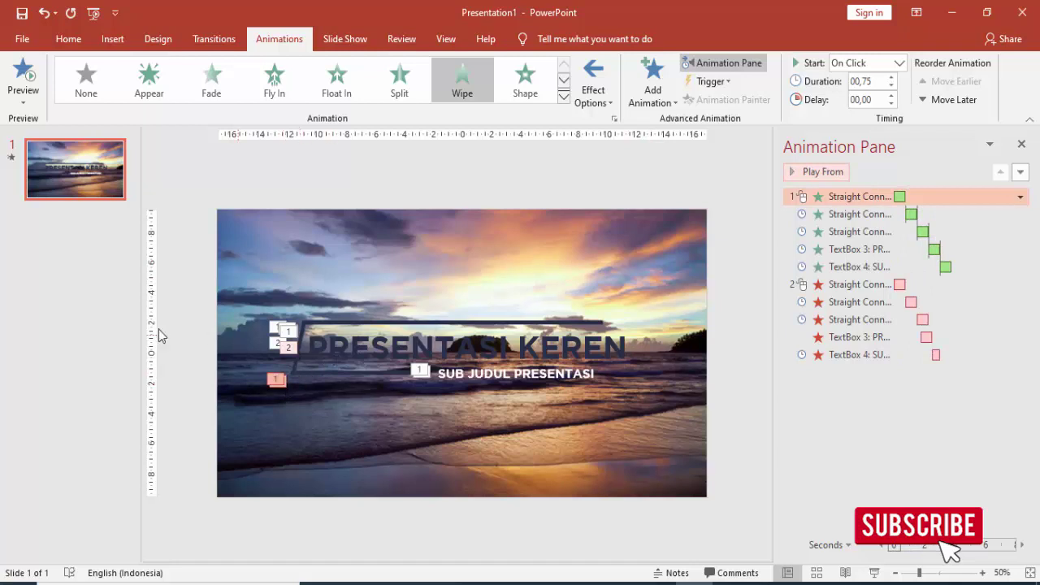
click(73, 222)
right_click(74, 223)
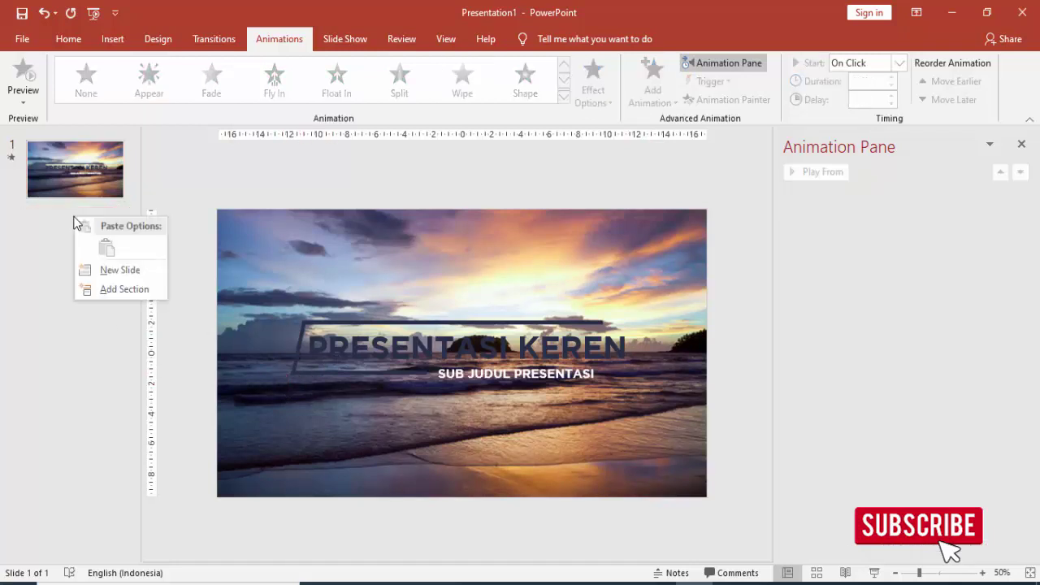
click(104, 269)
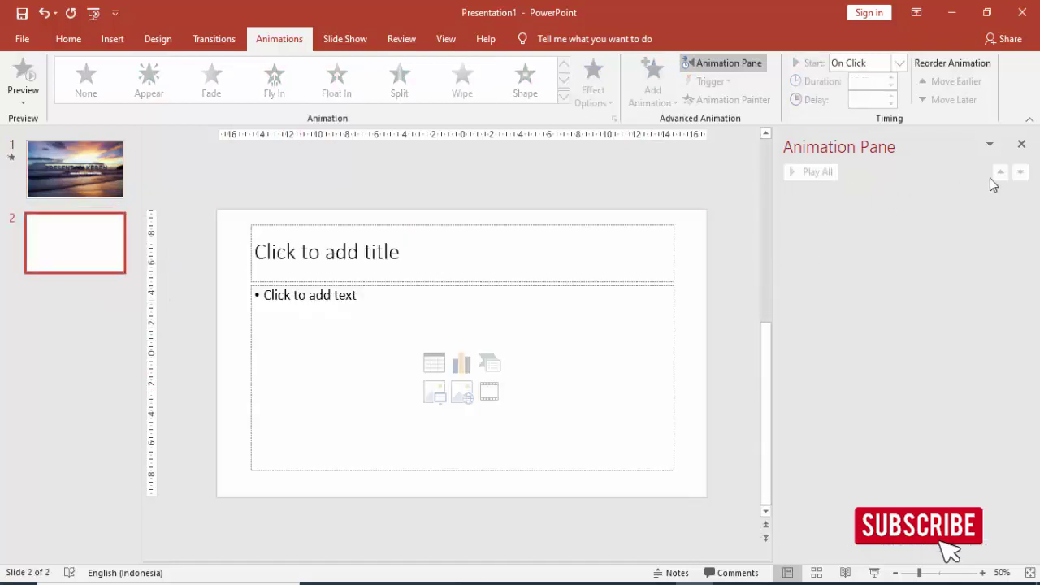
- Delete the title and body placeholders from slide 2
click(1022, 146)
click(682, 224)
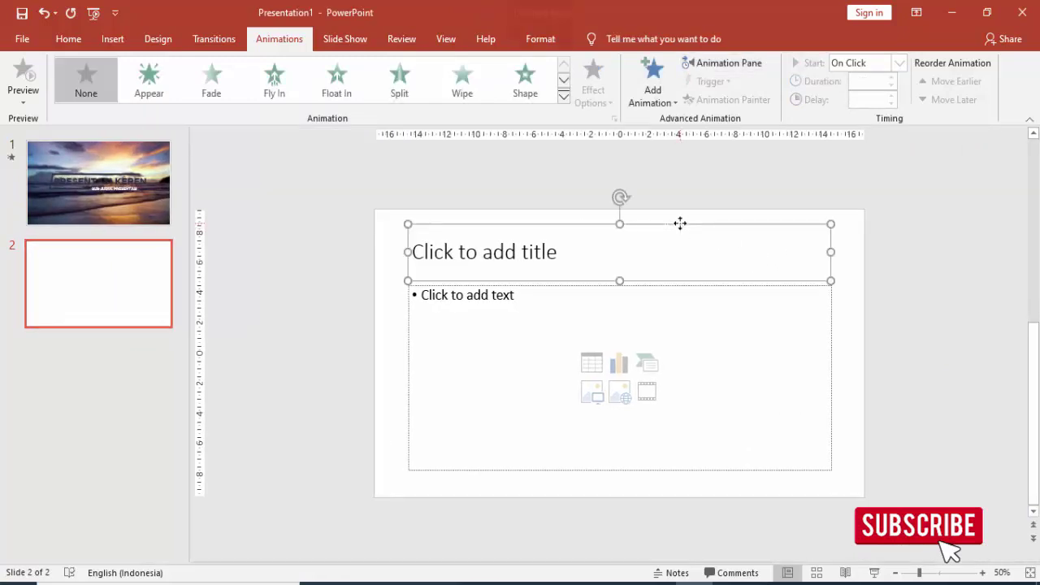
key(Delete)
click(690, 283)
key(Delete)
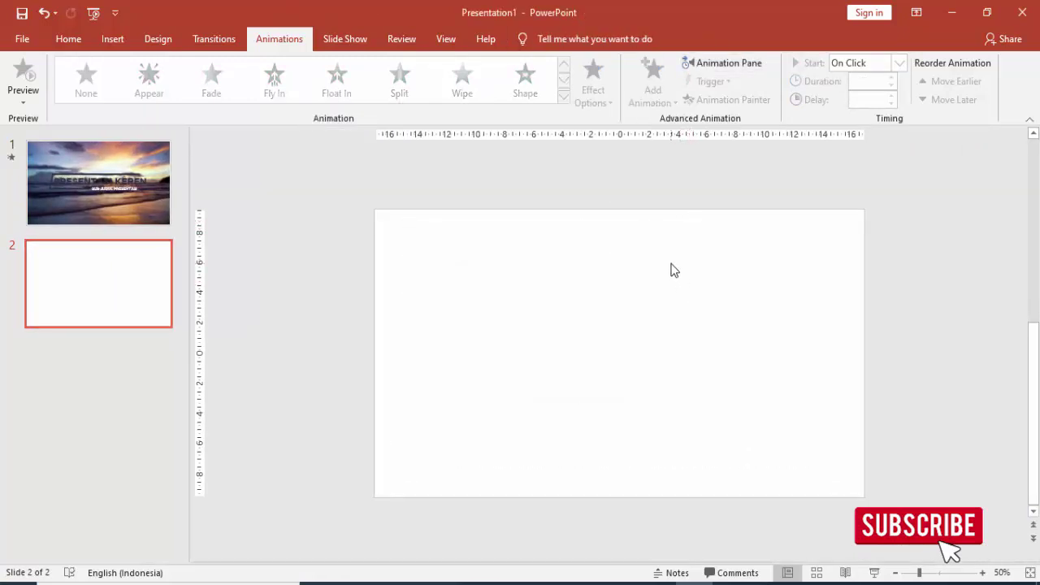
- Set the picture beach-1846009_1920 as the slide's background fill
right_click(611, 299)
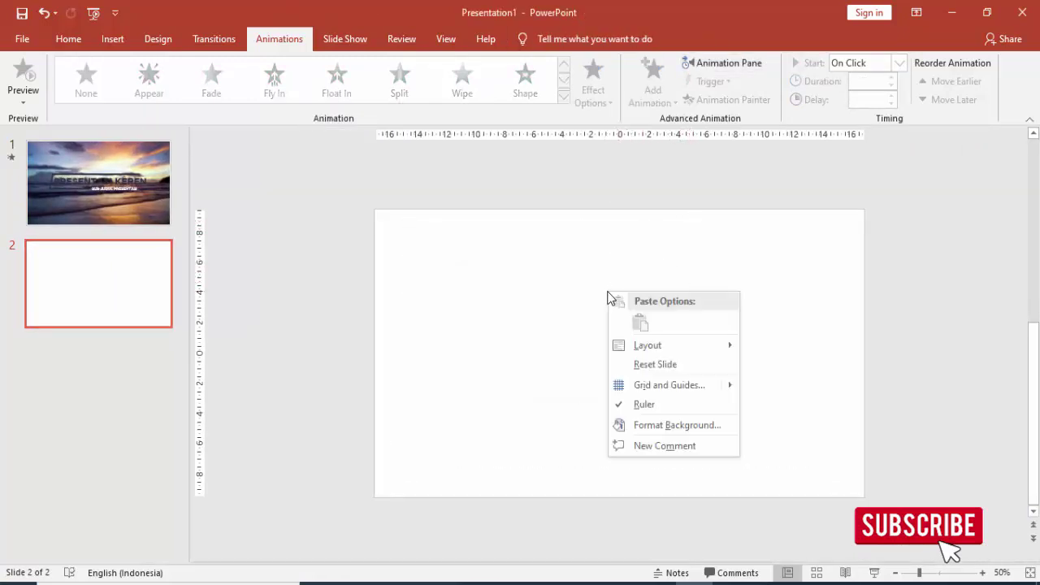
click(656, 427)
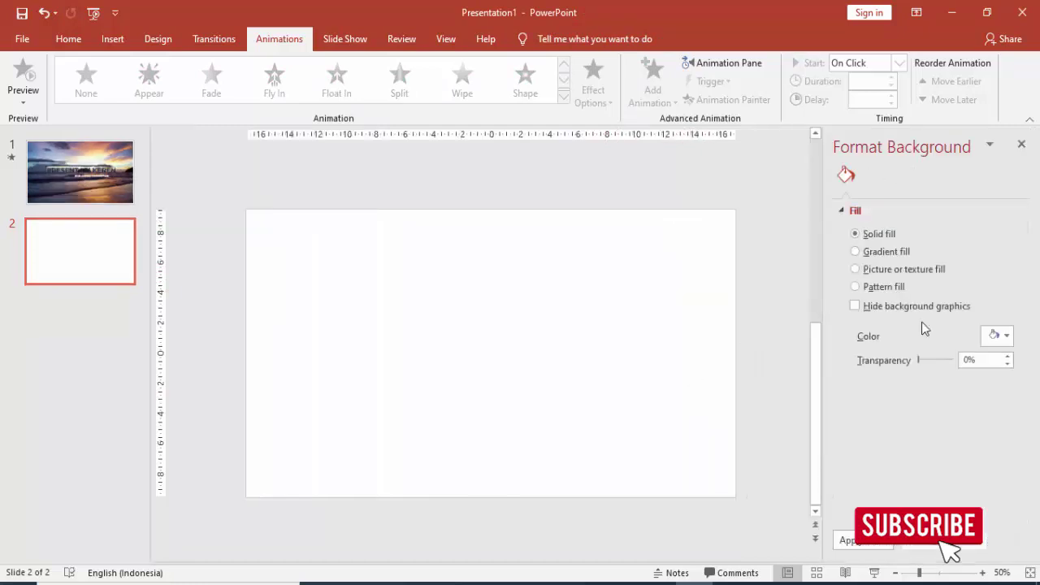
click(884, 268)
click(878, 353)
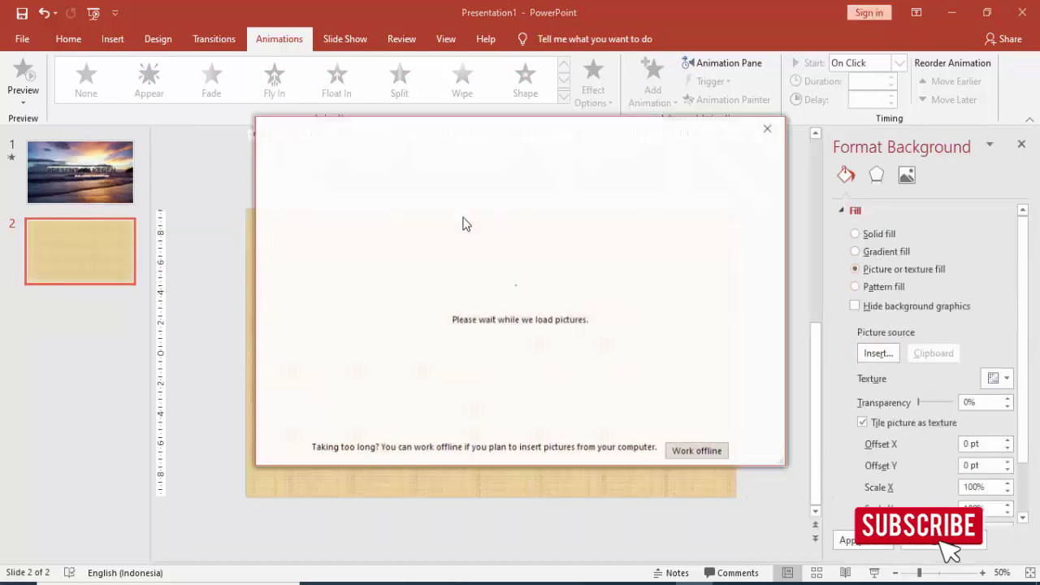
click(445, 213)
scroll(390, 236, down, 2)
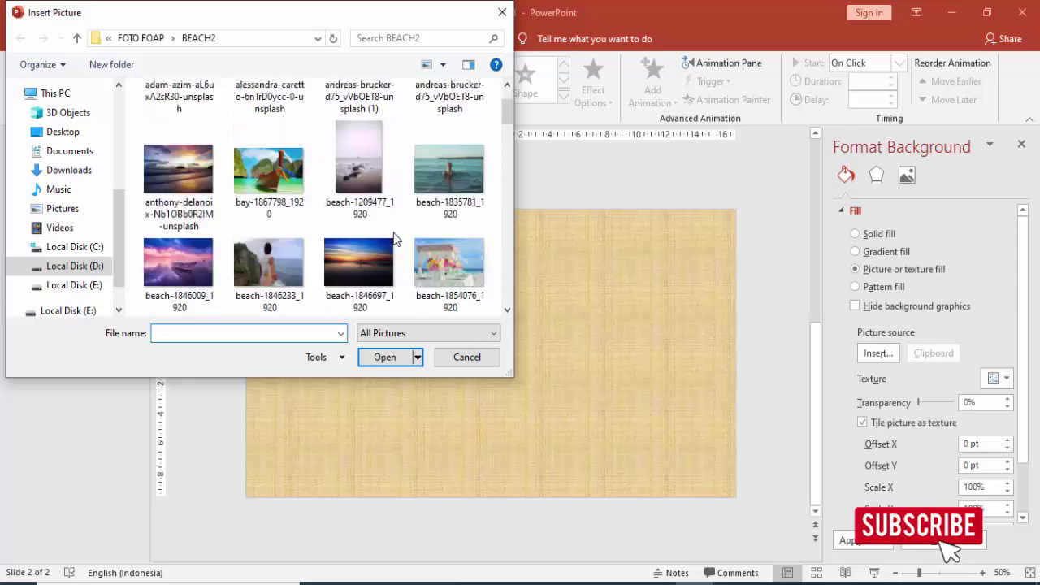
click(189, 175)
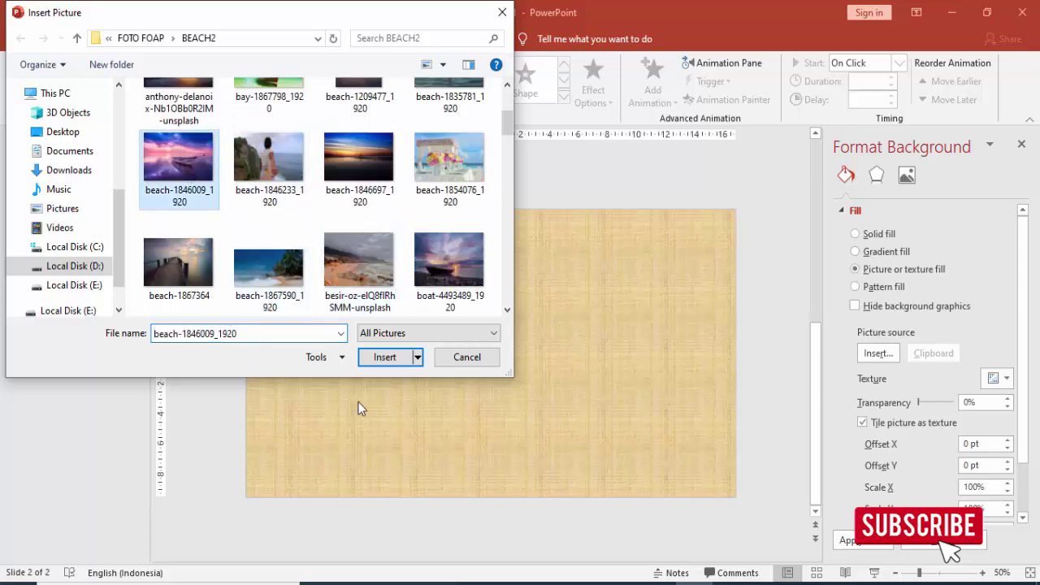
click(382, 358)
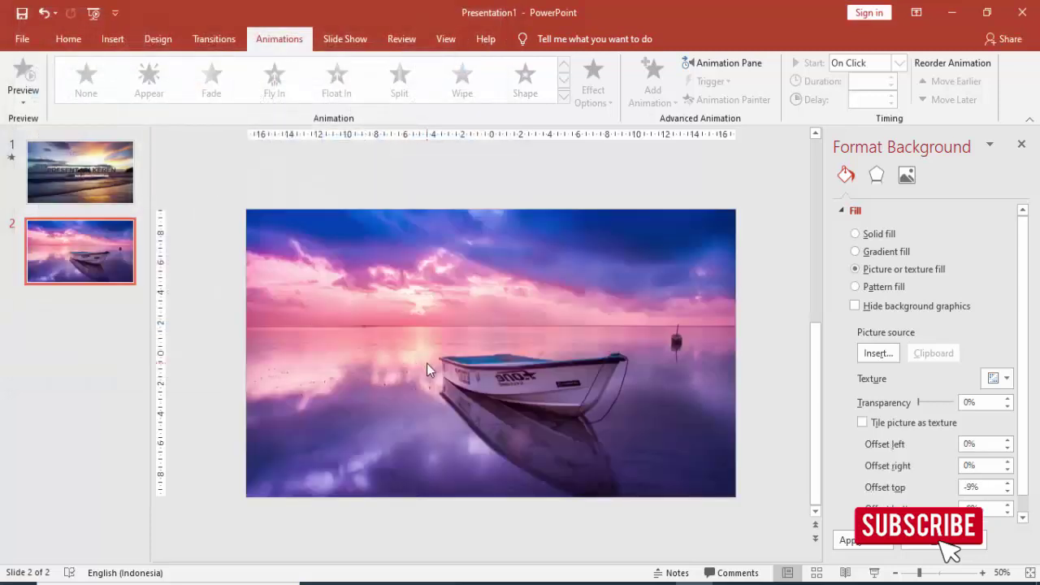
- Insert a text box above the horizon reading 'JUDUL PRESENTASI'
click(113, 39)
click(247, 85)
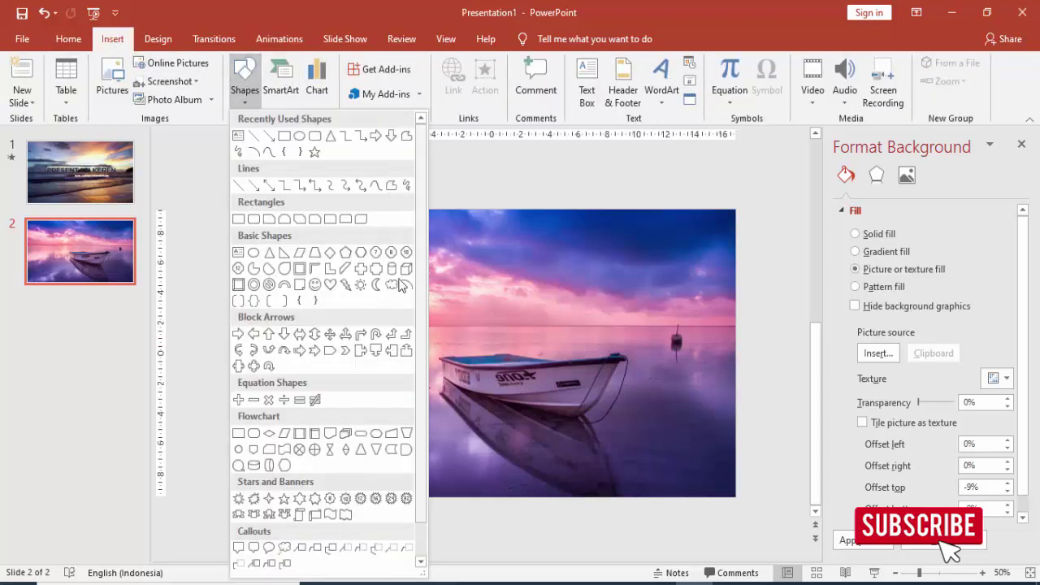
click(483, 166)
click(586, 96)
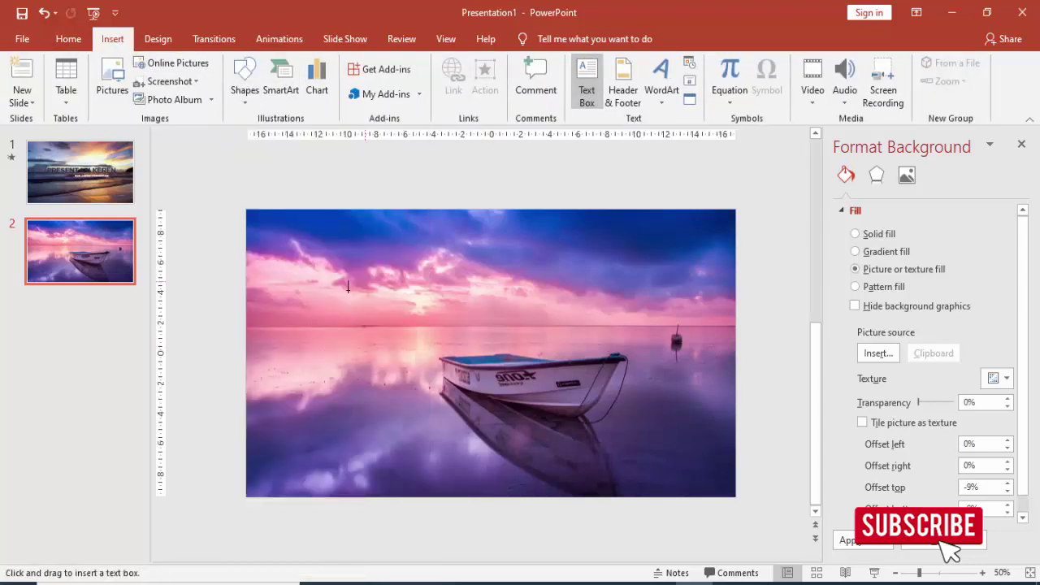
click(342, 300)
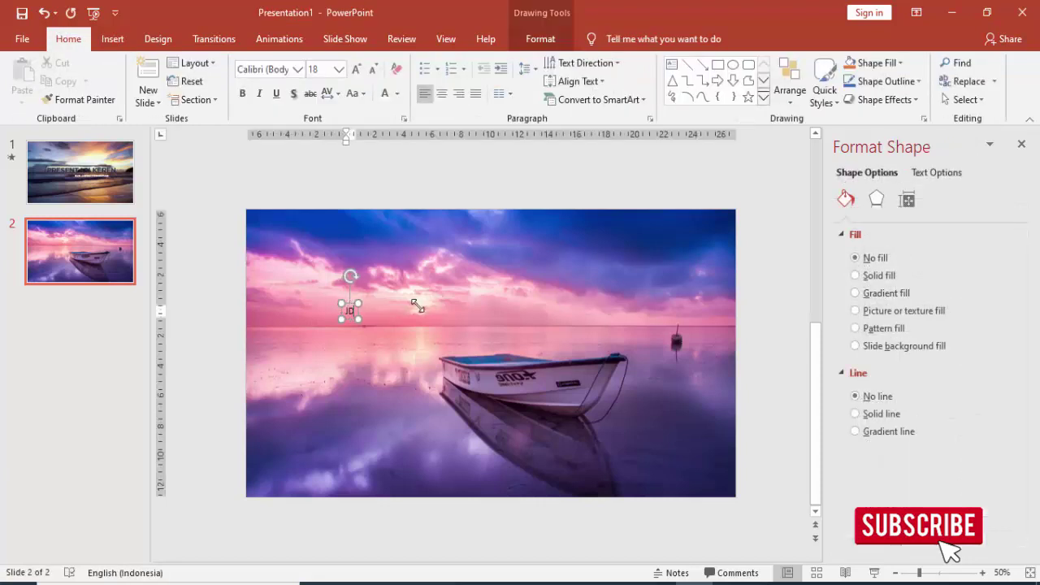
text(JUDUL PRE)
text(SEN)
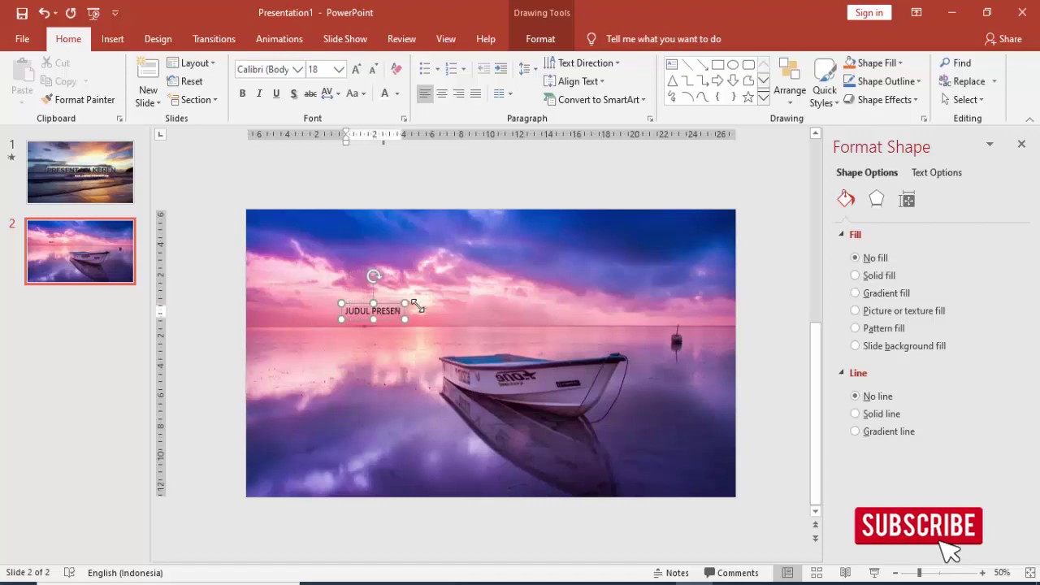
text(TASI)
- Format the title in Gotham Bold, size 54, and move it down across the horizon
click(413, 307)
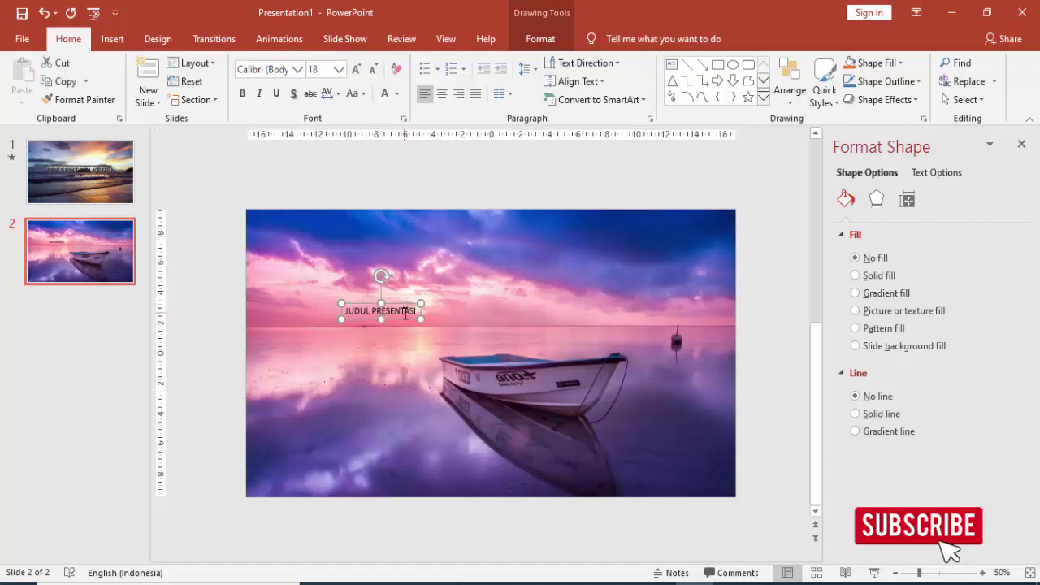
click(298, 70)
click(289, 165)
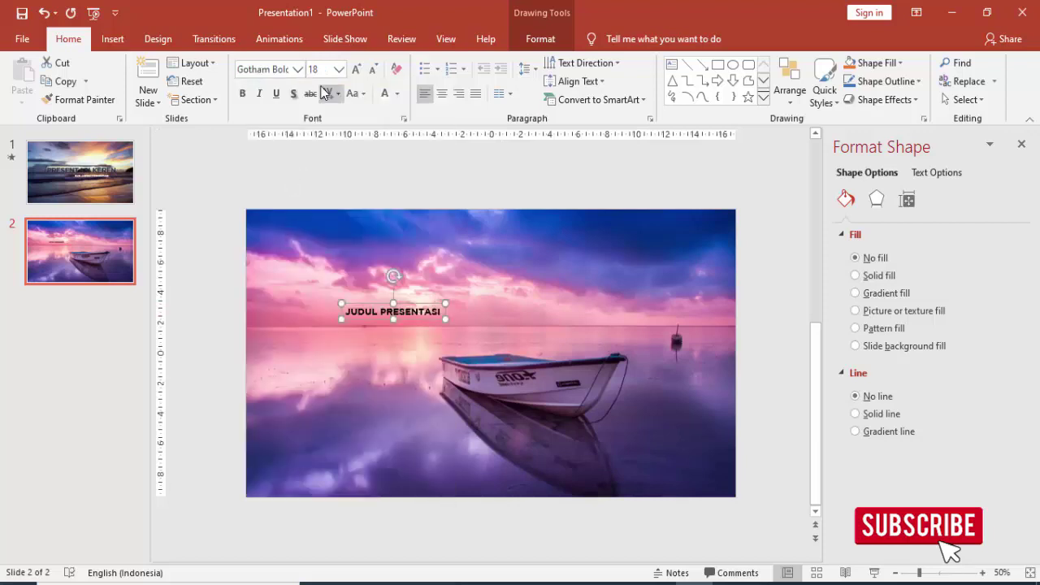
click(339, 69)
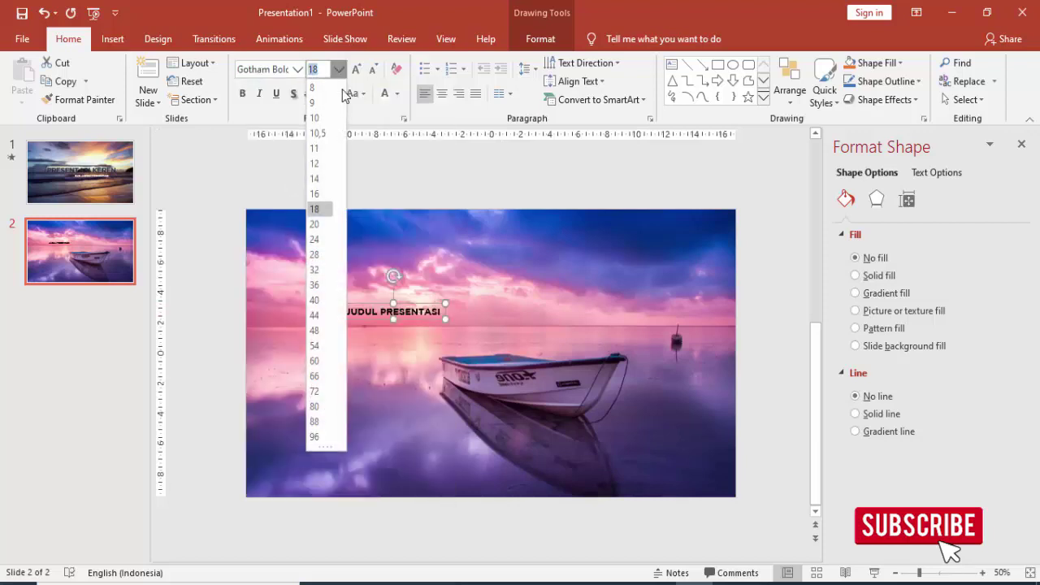
click(321, 350)
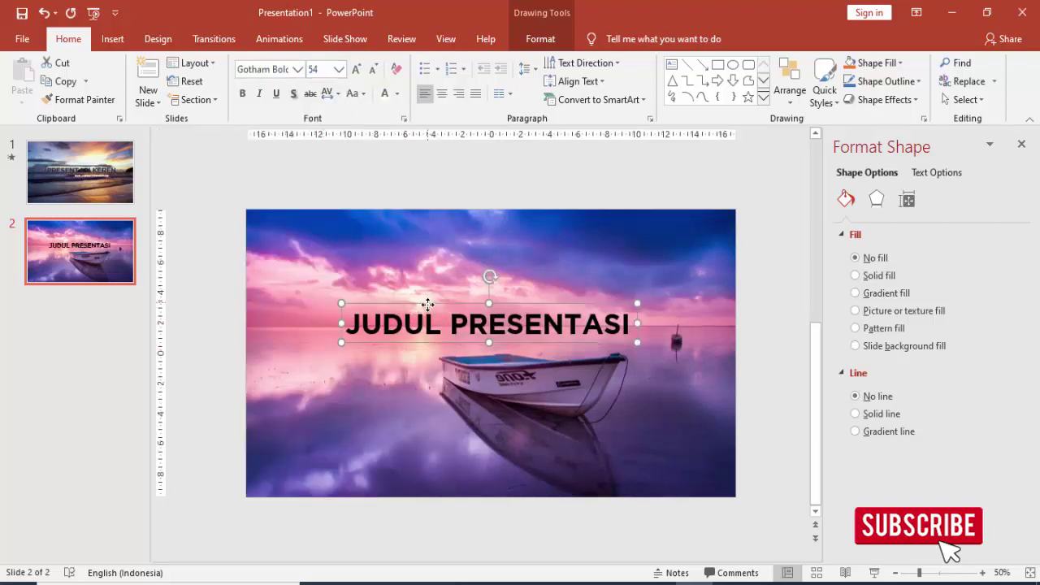
mouse_move(429, 301)
mouse_down()
mouse_move(425, 316)
mouse_move(444, 316)
mouse_up()
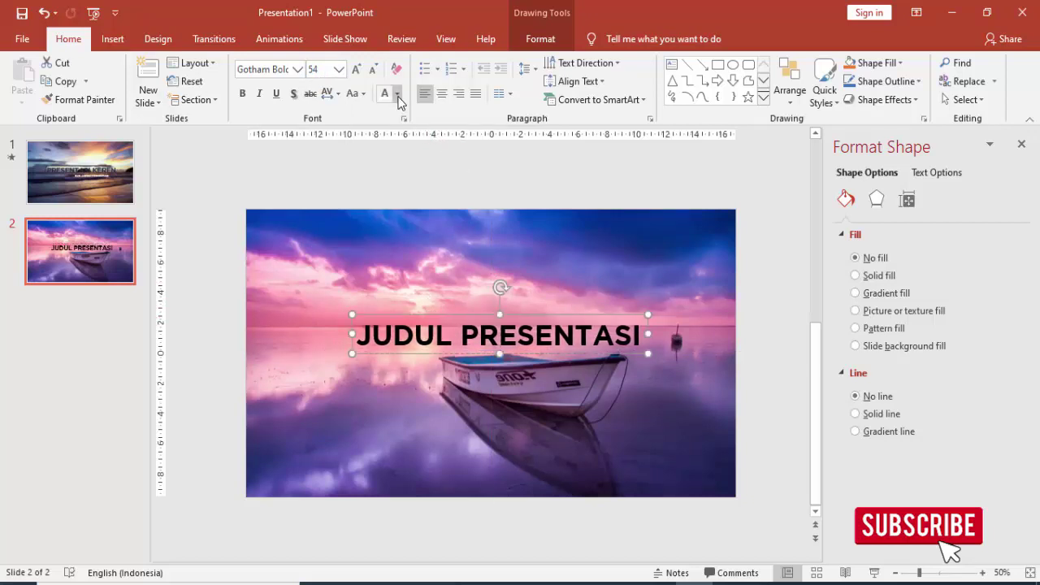
- Colour the title dark blue, sampled from the sky in the photo
click(397, 93)
click(414, 287)
click(569, 220)
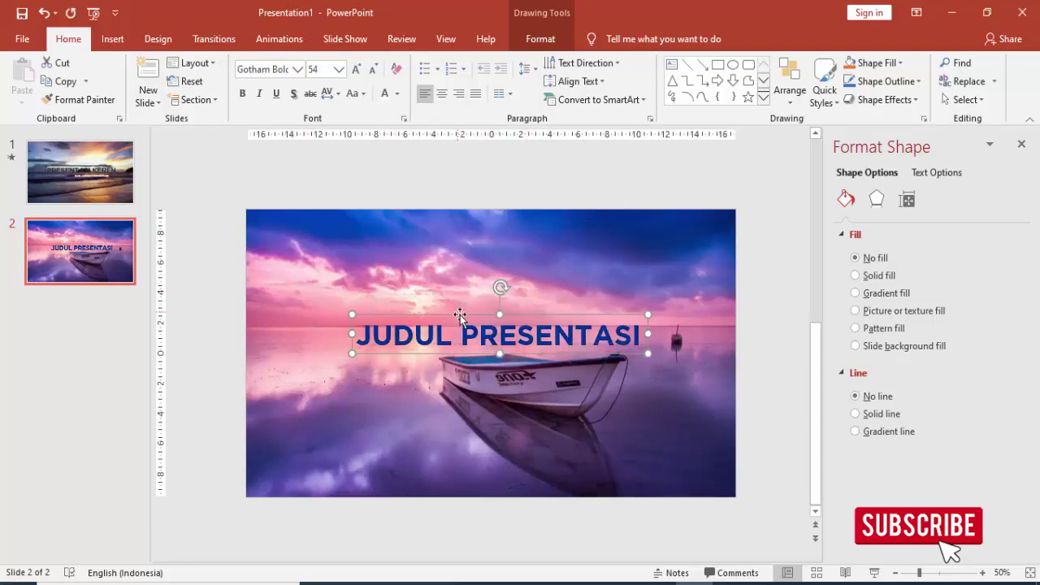
- Duplicate the title below itself as a white, size 28 subtitle
drag(493, 353, 495, 385)
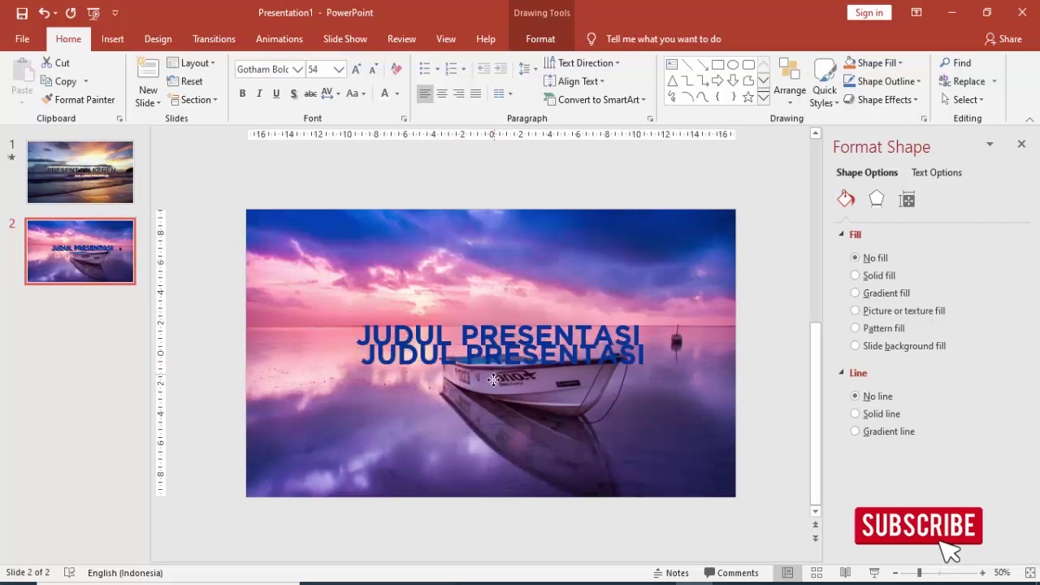
click(338, 71)
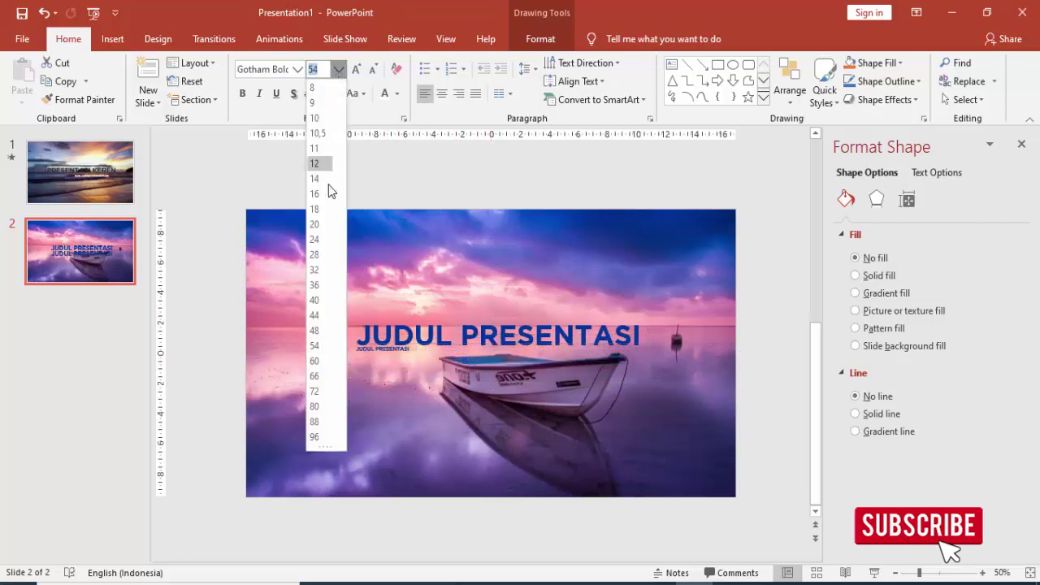
click(315, 254)
click(388, 95)
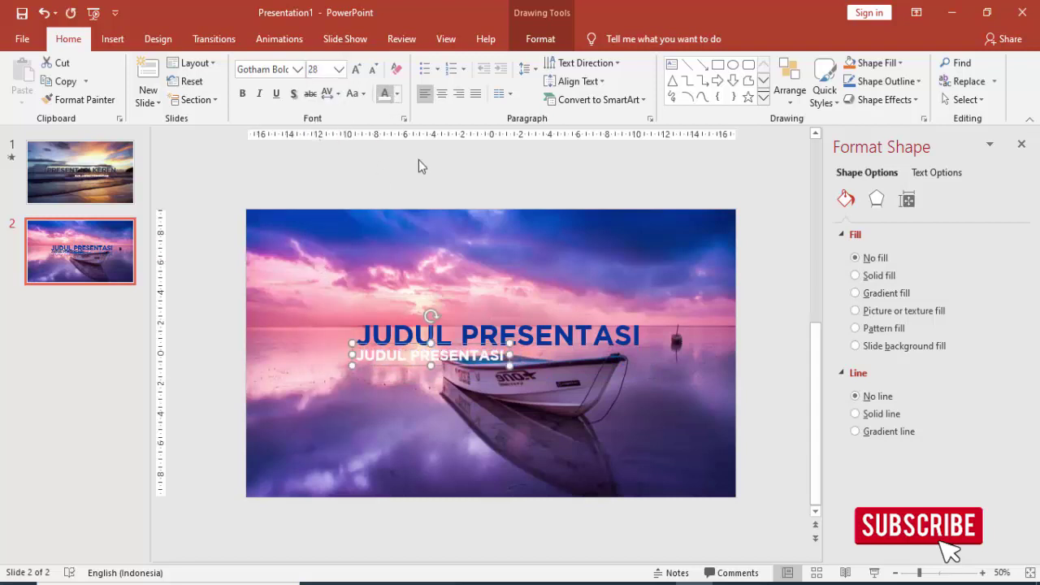
drag(458, 342, 517, 348)
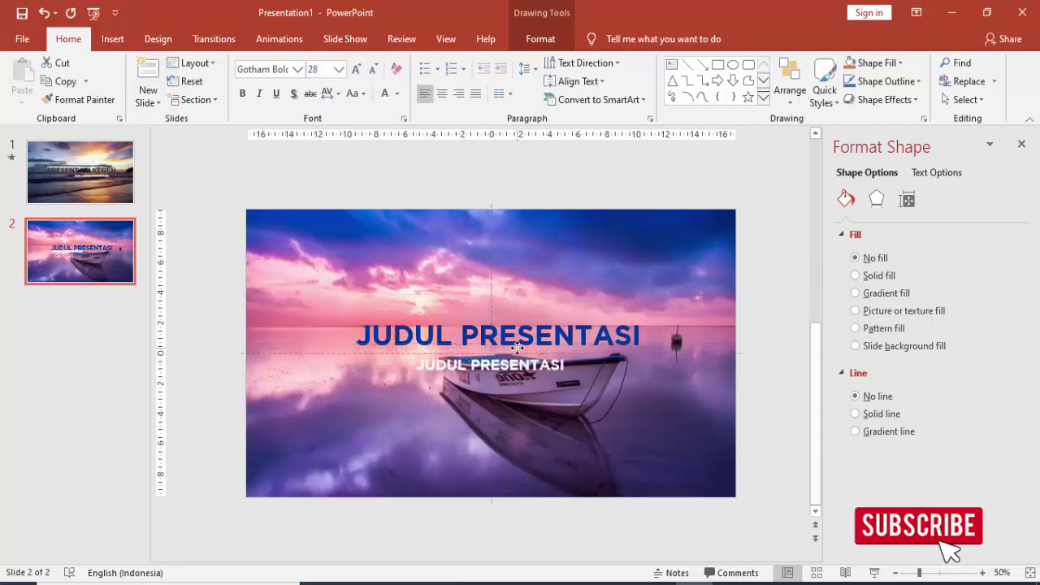
- Centre the text inside both the title and subtitle boxes
click(532, 316)
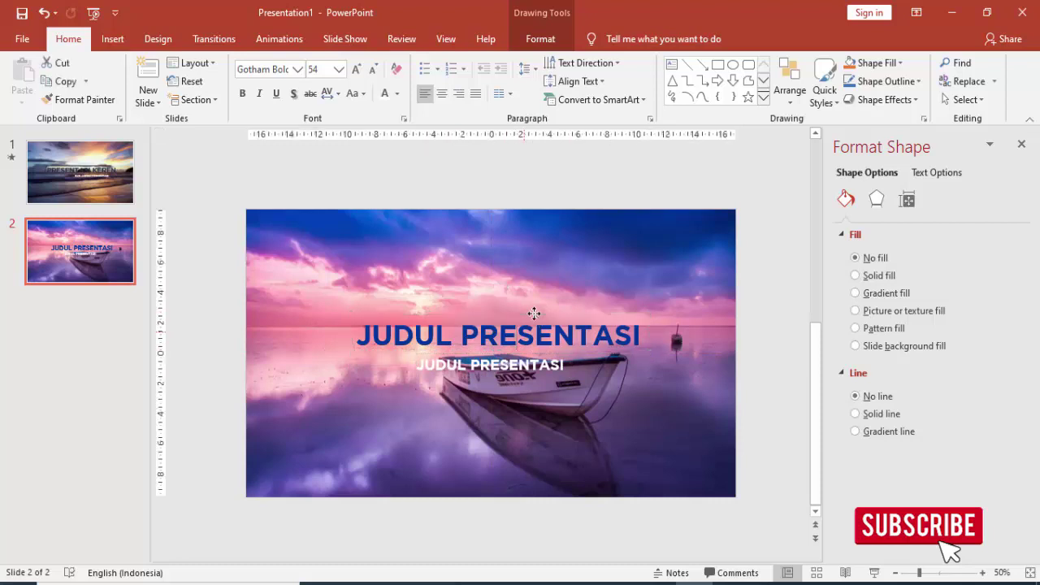
click(442, 96)
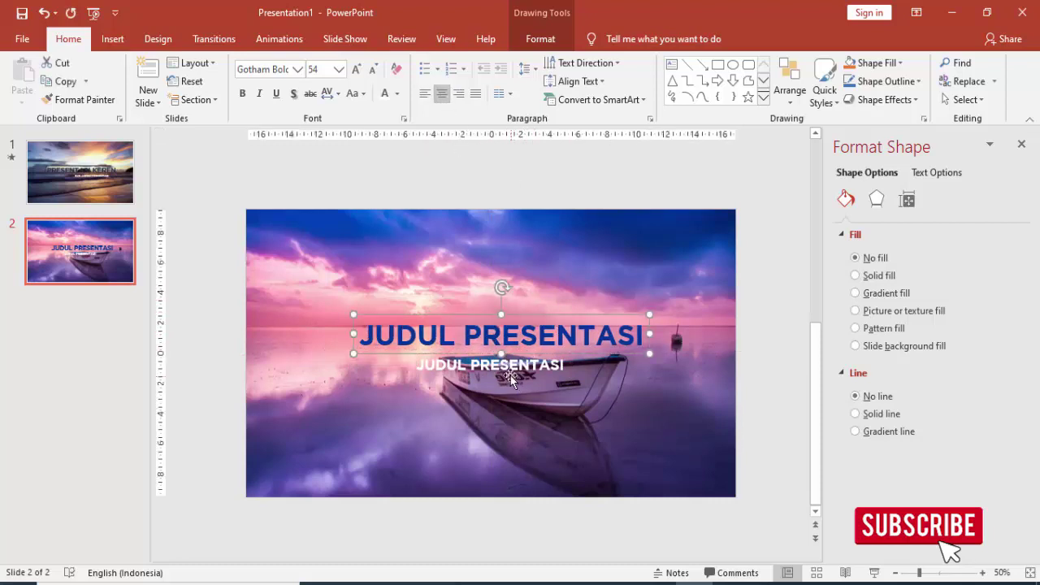
click(506, 368)
click(443, 95)
- Align both the title and subtitle boxes to the horizontal centre of the slide
click(517, 329)
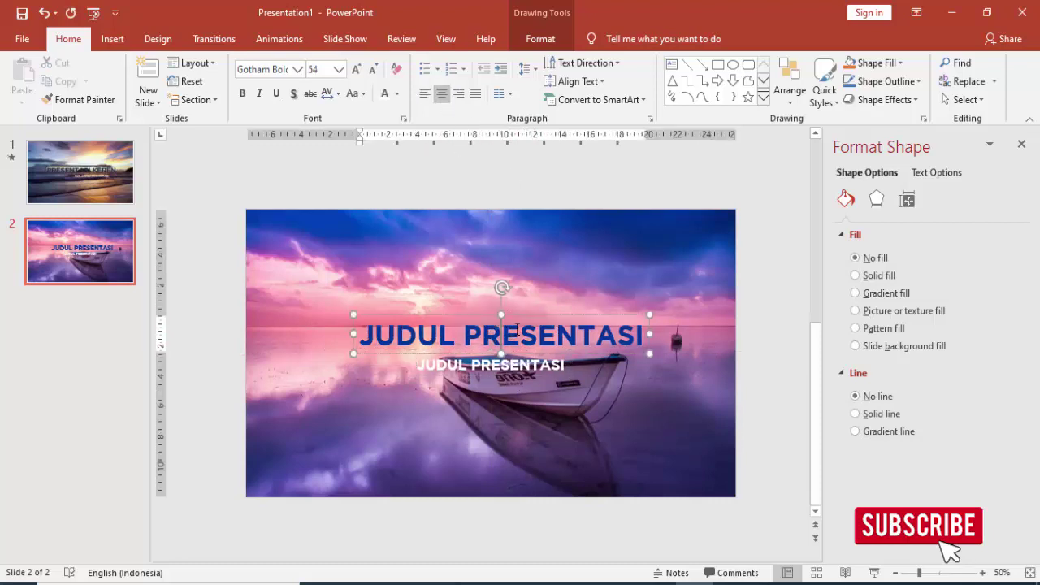
click(517, 316)
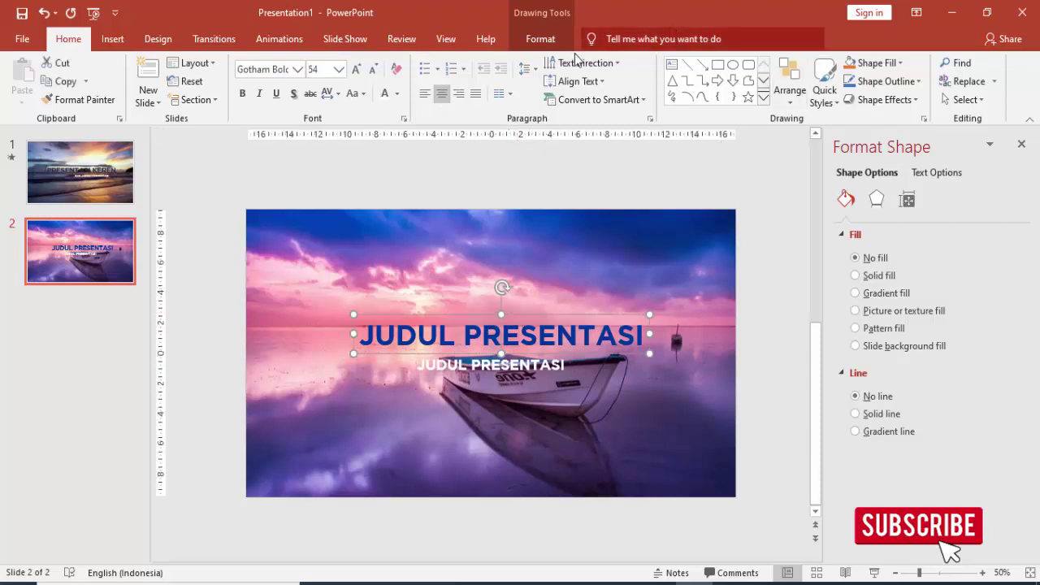
click(541, 39)
click(807, 63)
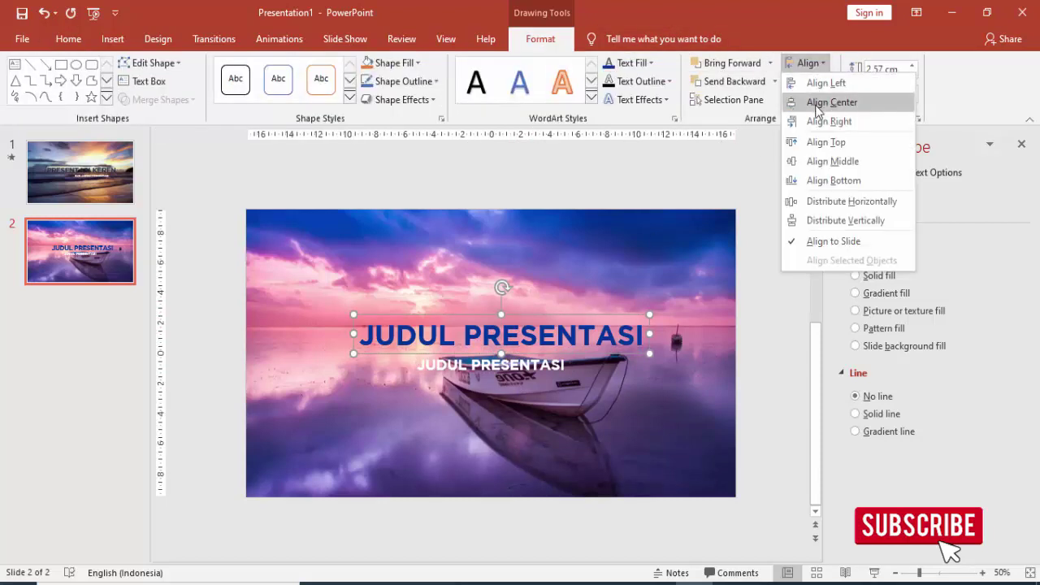
click(817, 103)
click(549, 364)
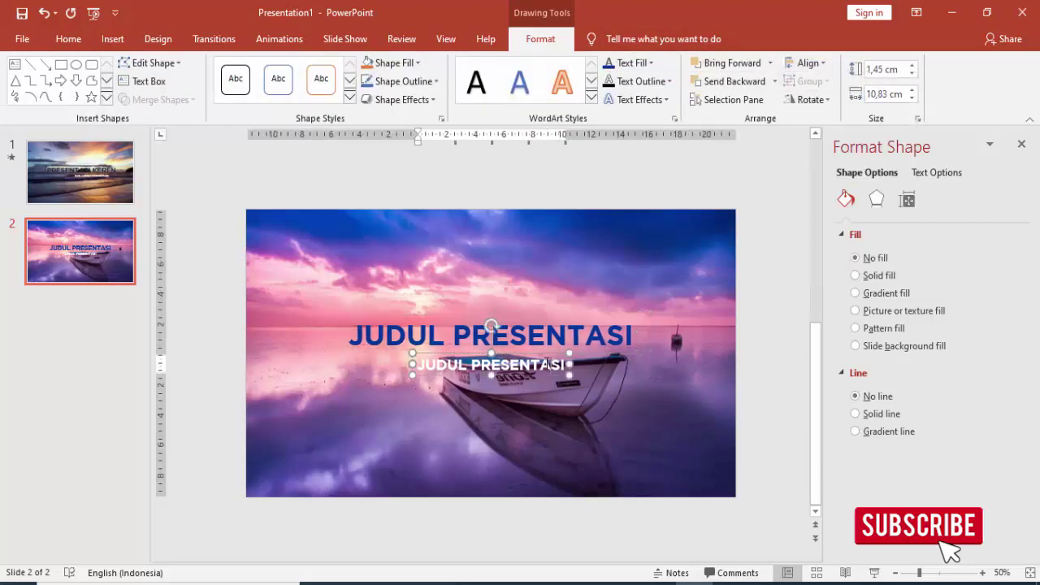
click(807, 63)
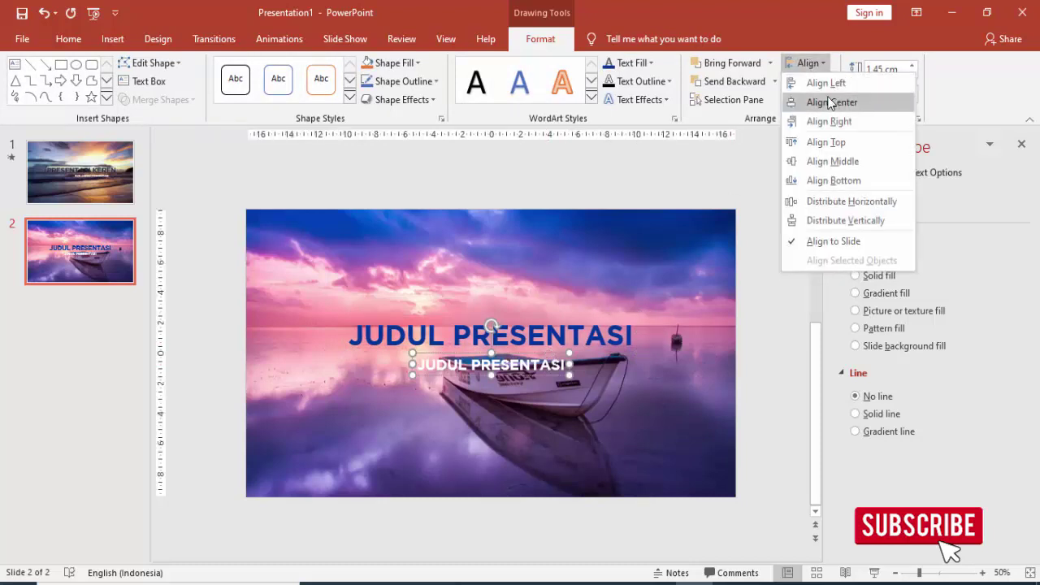
click(829, 103)
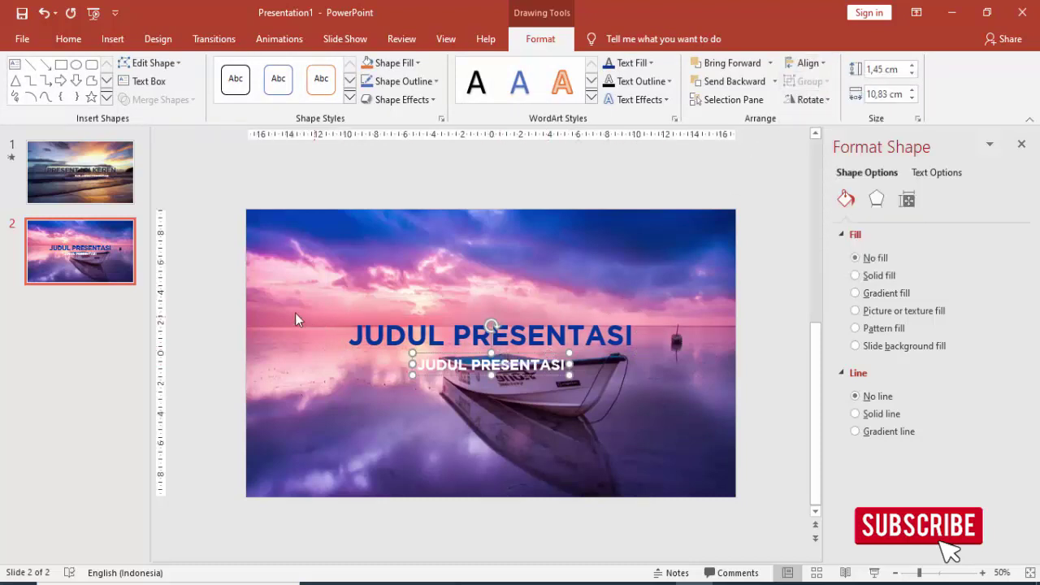
click(200, 273)
- Draw a blue rectangle across the lower half of the slide
scroll(154, 38, down, 1)
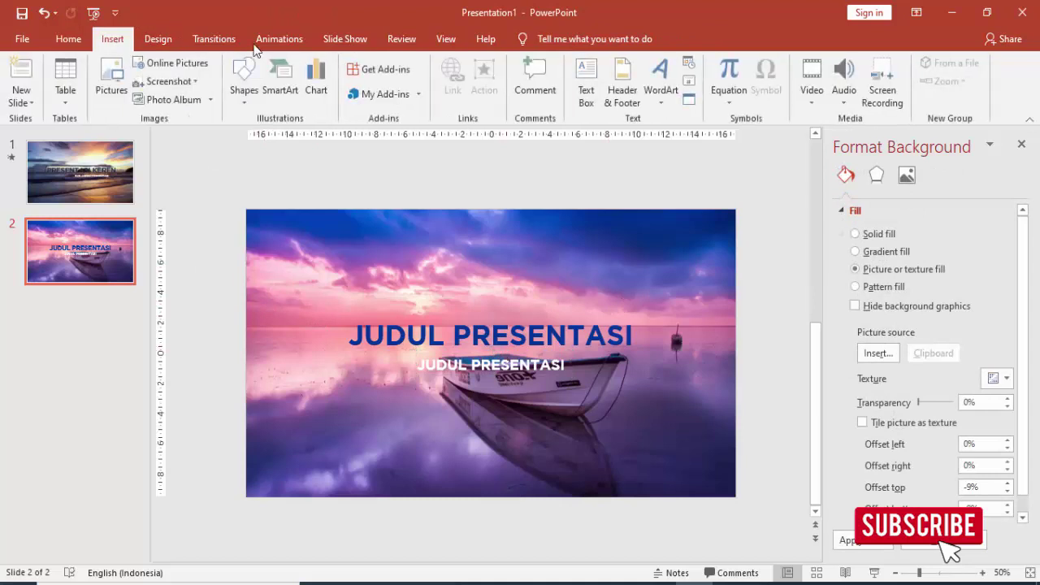
click(243, 82)
click(283, 134)
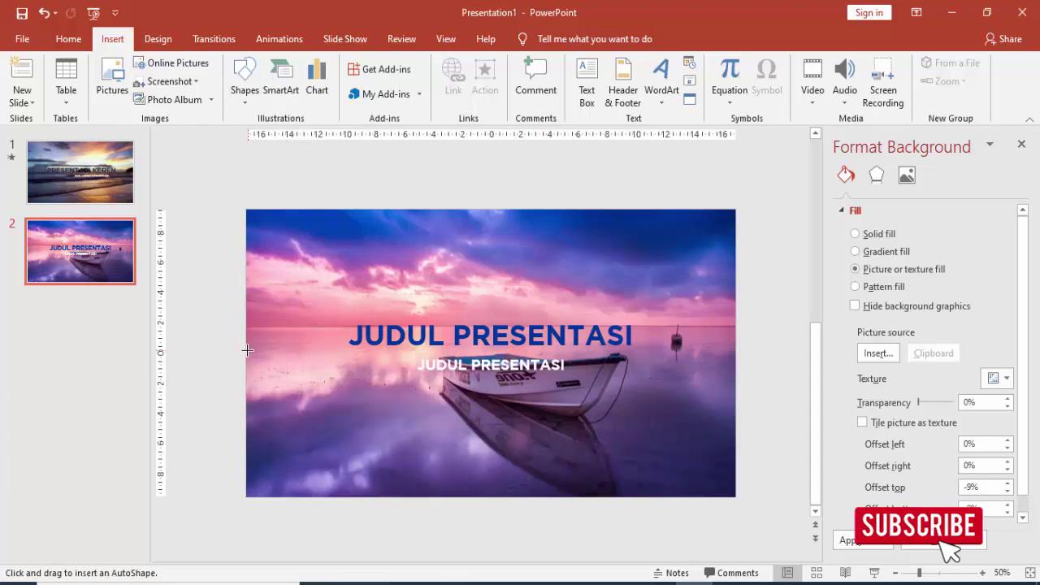
drag(247, 351, 736, 496)
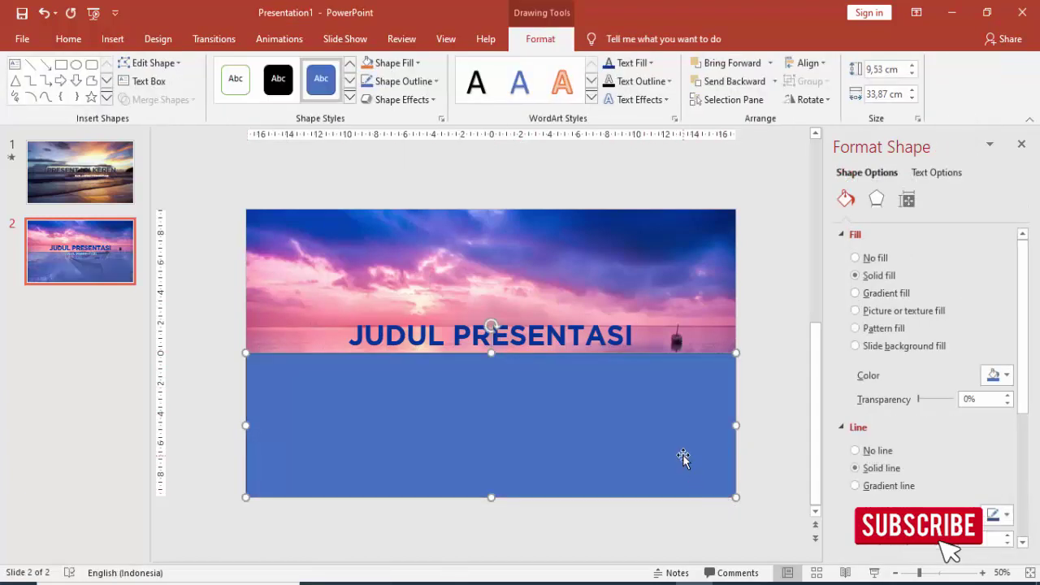
- Duplicate the rectangle, shorten it to 7.57 cm, fill it light green with no outline
drag(591, 420, 589, 420)
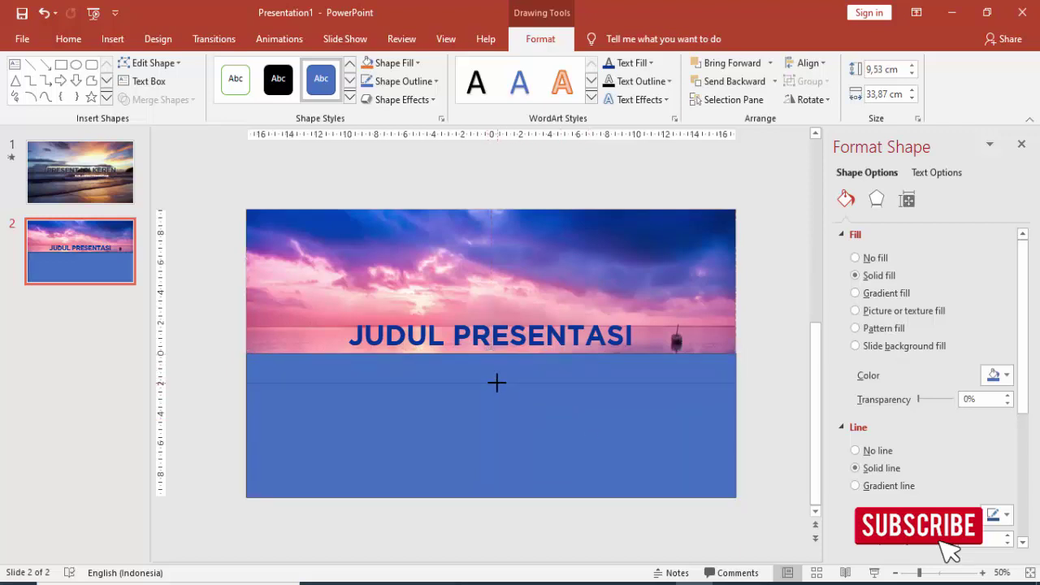
drag(496, 382, 497, 382)
click(998, 375)
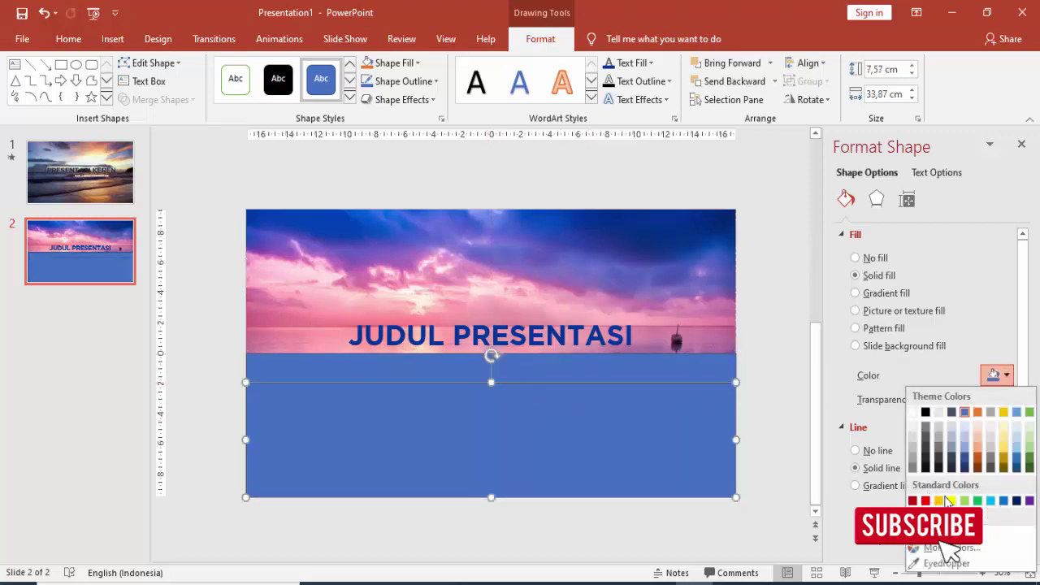
click(964, 501)
click(855, 451)
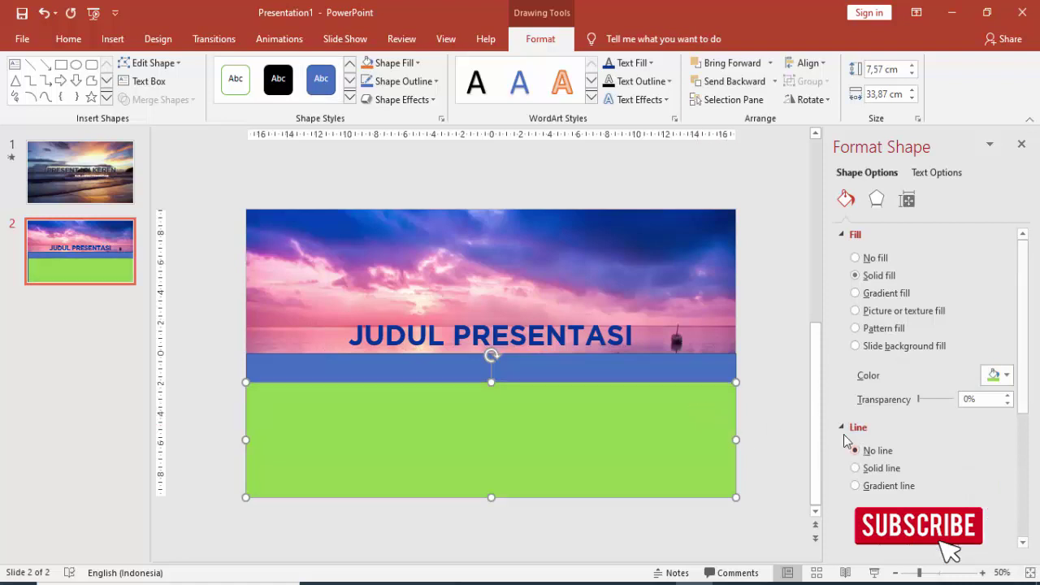
click(708, 370)
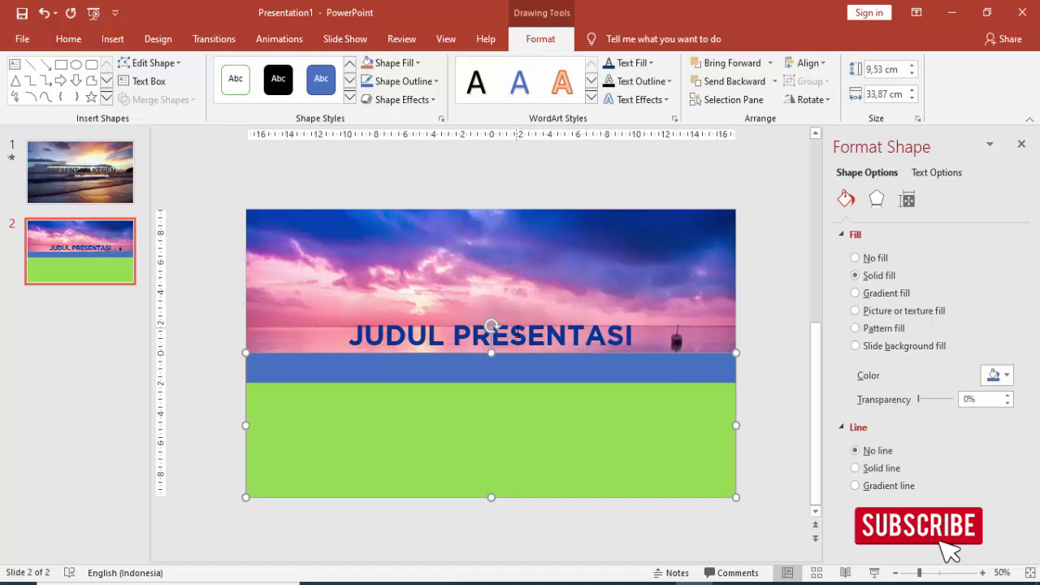
click(556, 400)
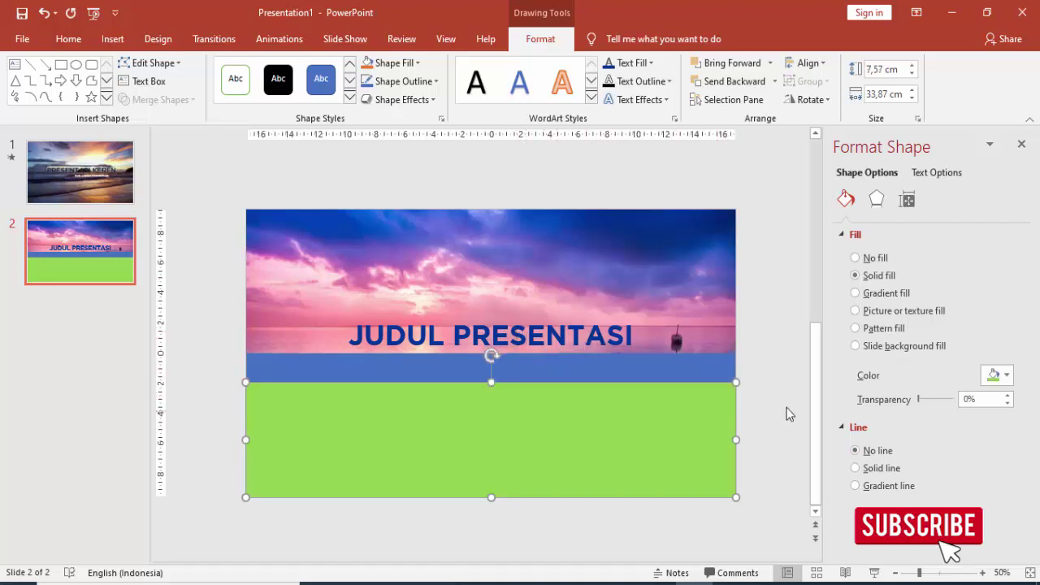
click(653, 364)
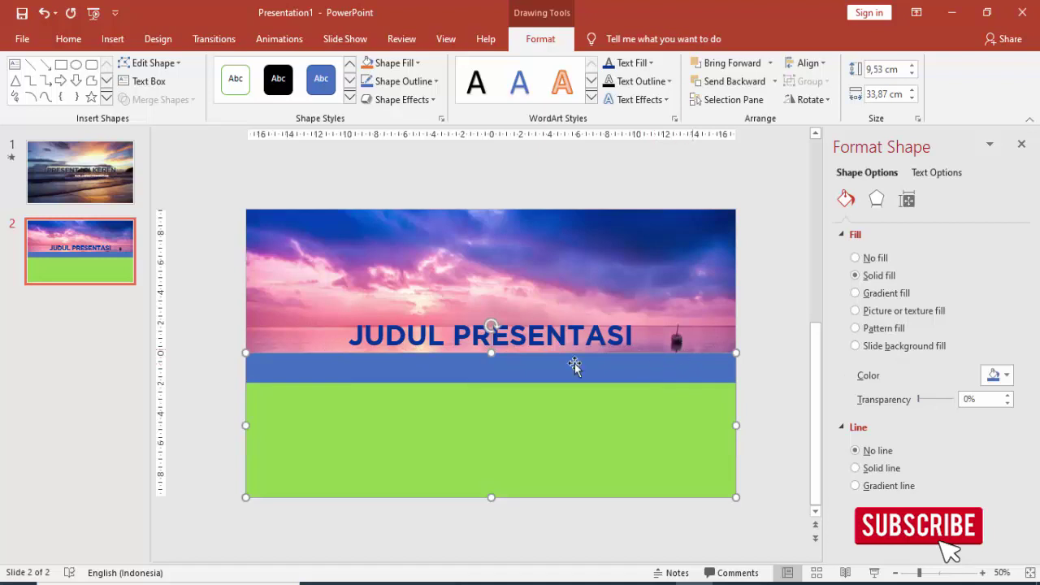
- Send the blue rectangle to back and change the subtitle to 'SUB JUDUL PRESENTASI'
right_click(619, 370)
click(686, 198)
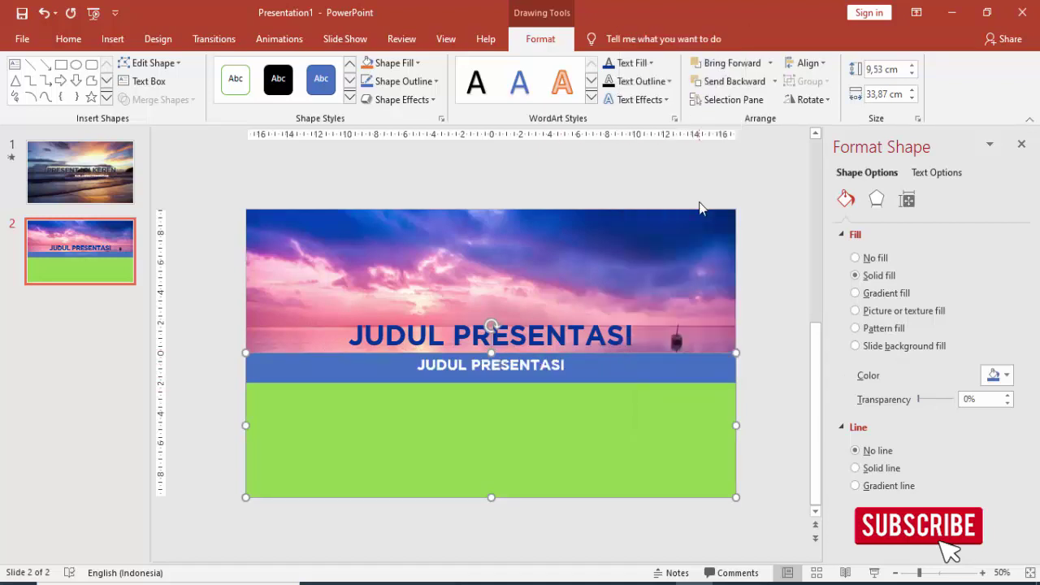
click(426, 366)
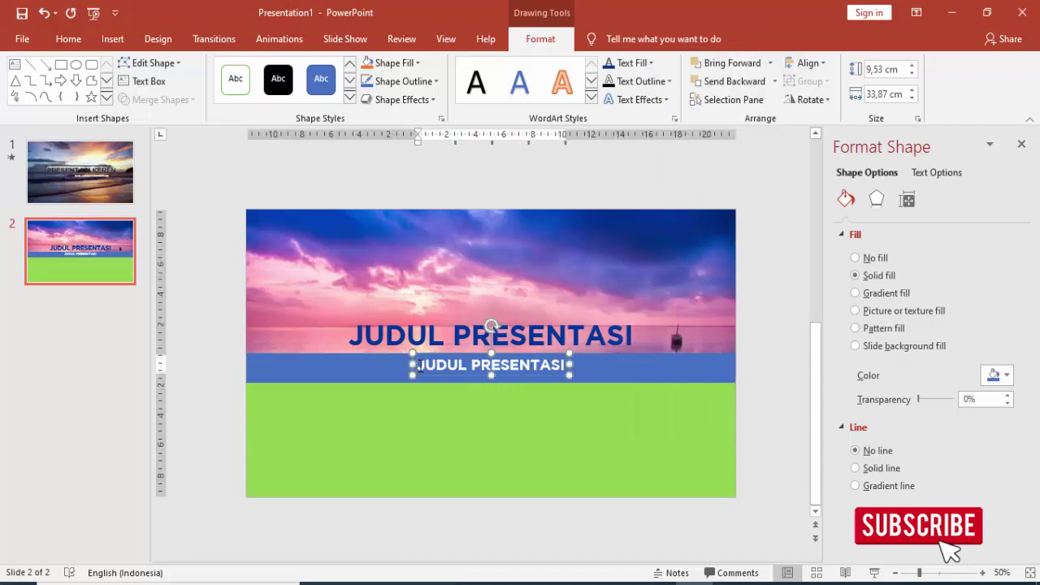
text(SU)
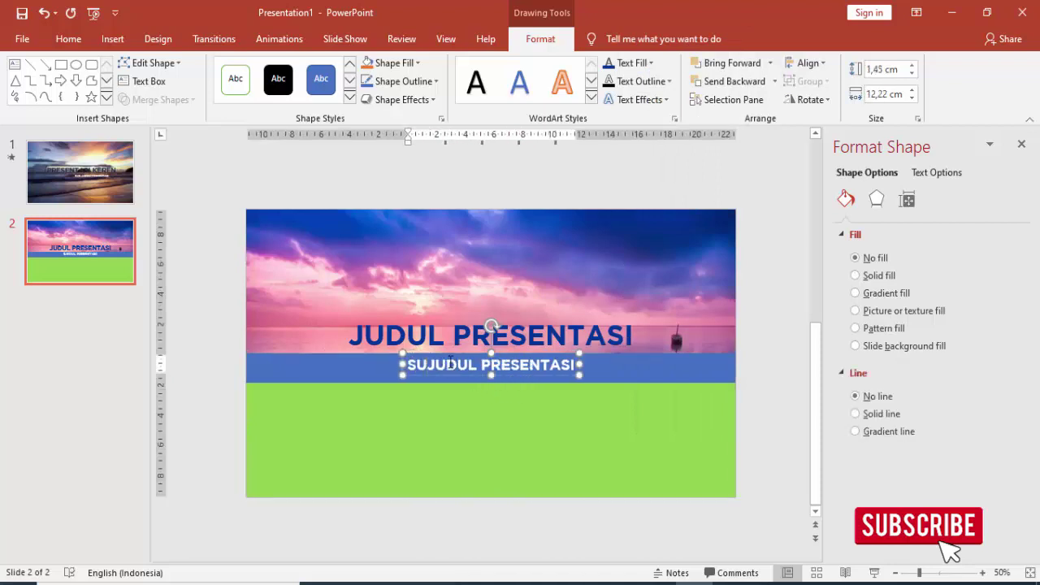
text(B)
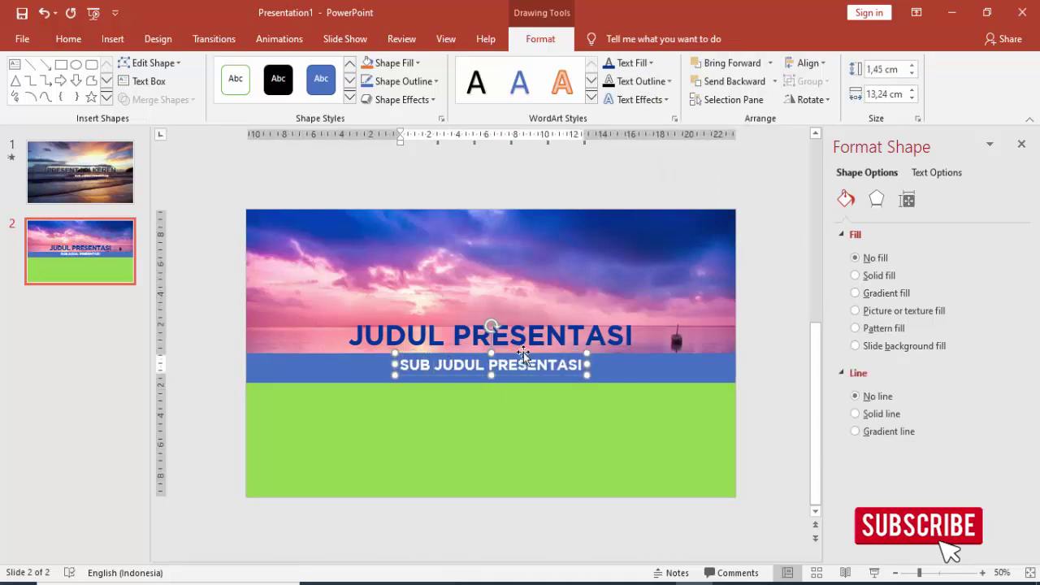
click(551, 405)
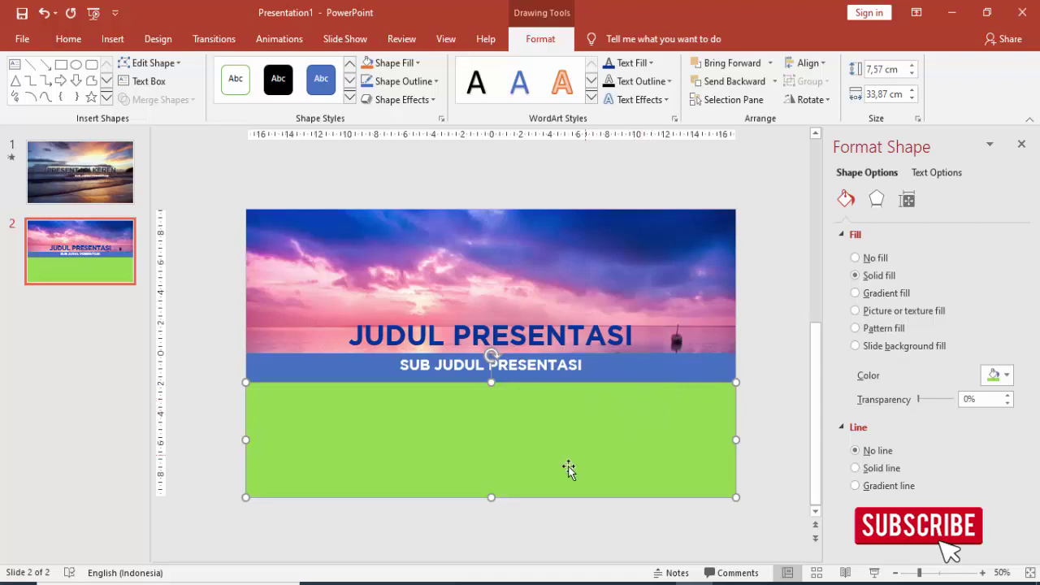
- Nudge the subtitle lower, then give the blue band and green rectangle Slide background fill
click(547, 366)
mouse_move(541, 378)
mouse_down()
mouse_move(540, 421)
mouse_move(546, 389)
mouse_up()
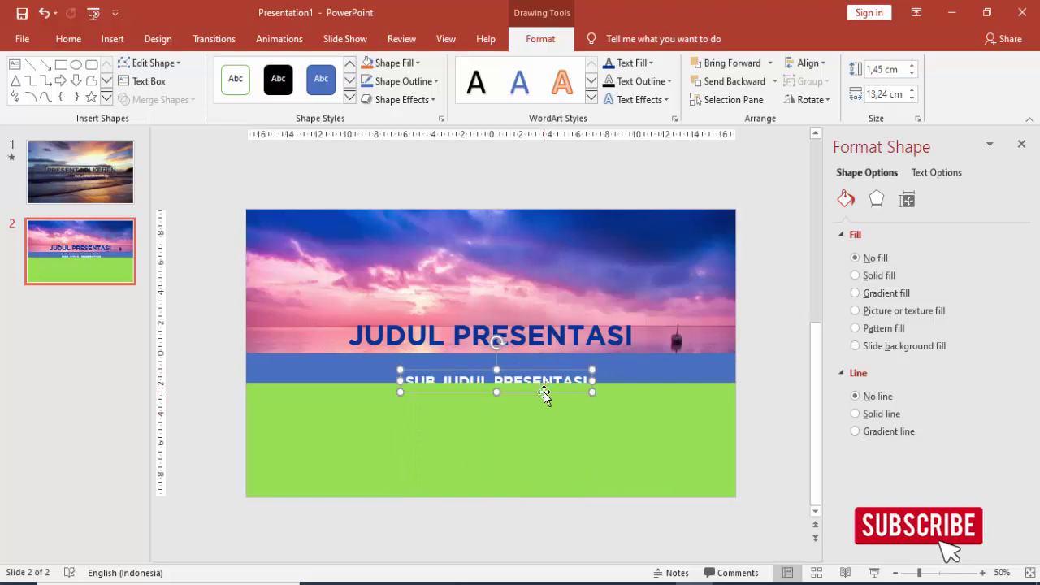
click(638, 357)
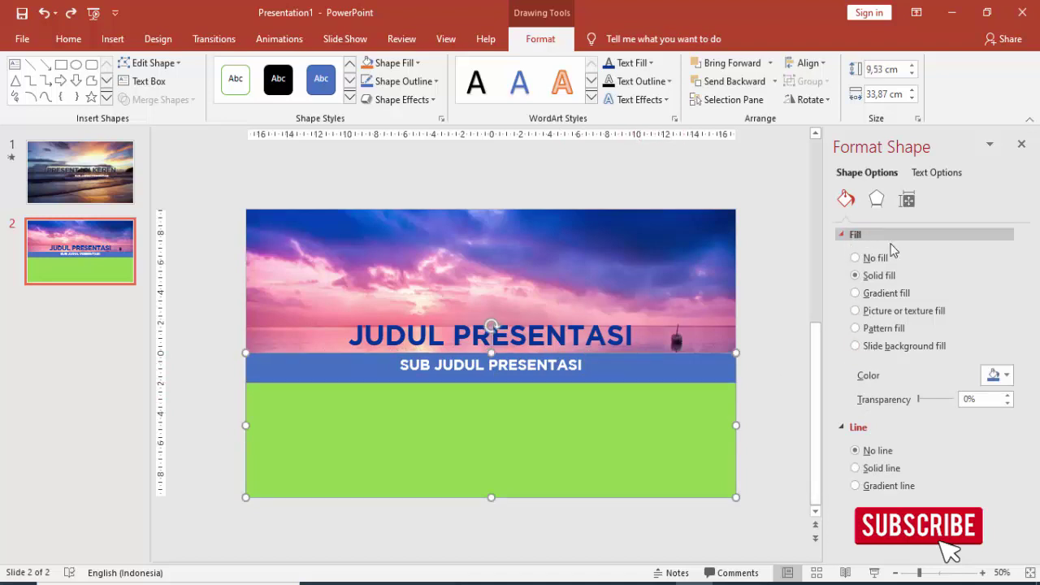
click(889, 350)
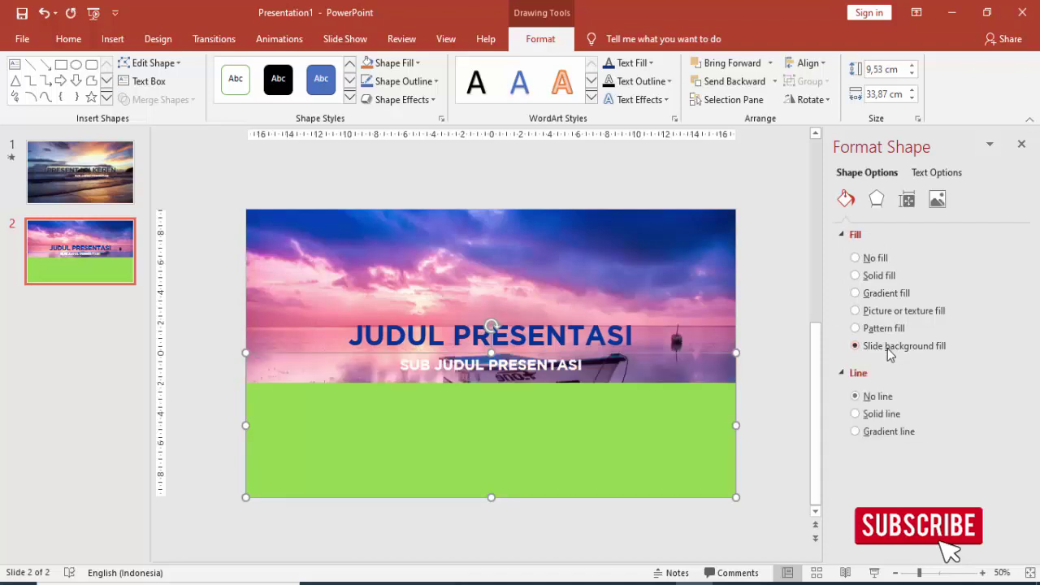
click(681, 415)
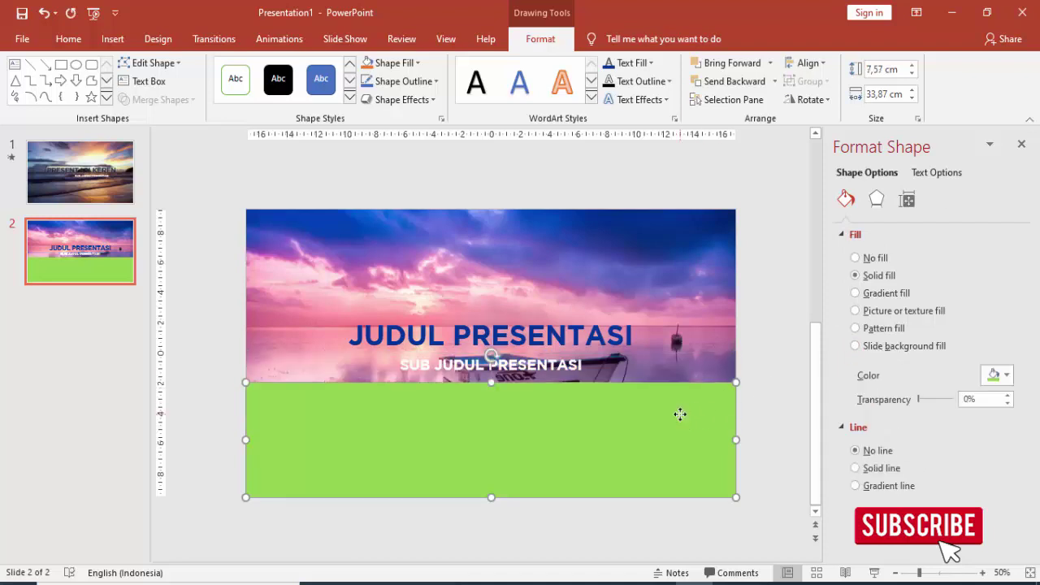
click(893, 354)
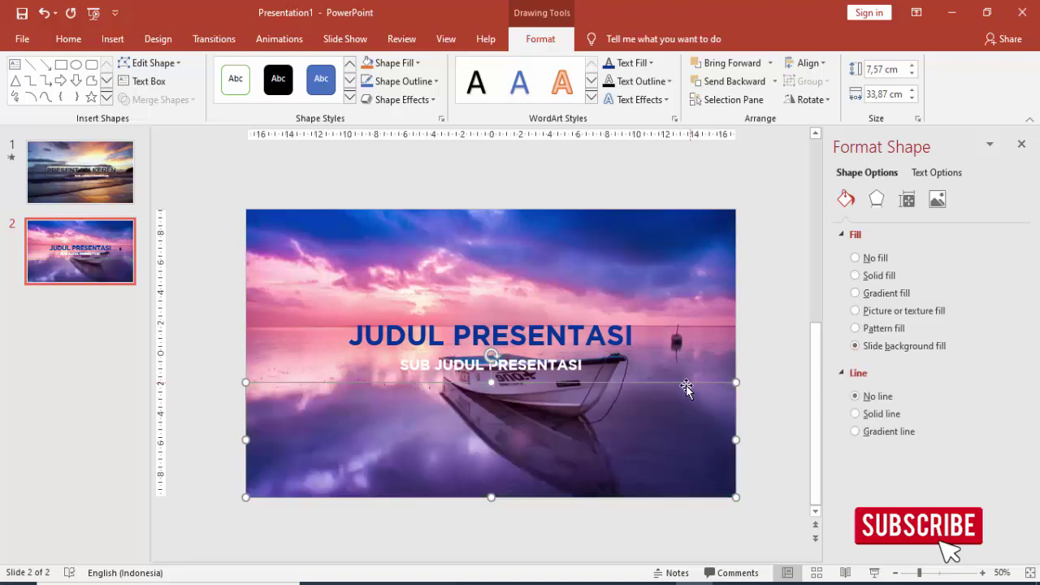
click(785, 348)
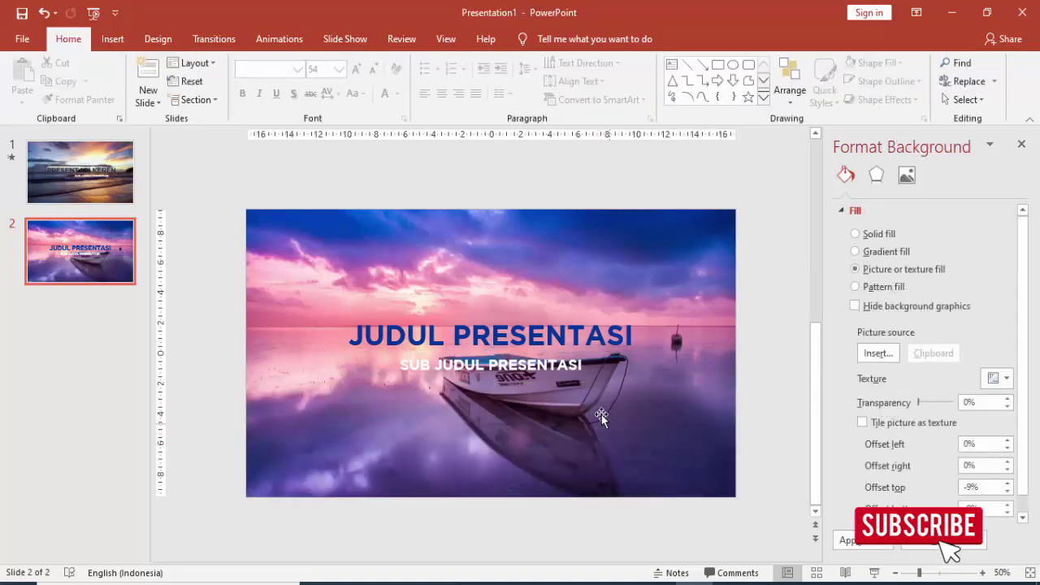
click(545, 338)
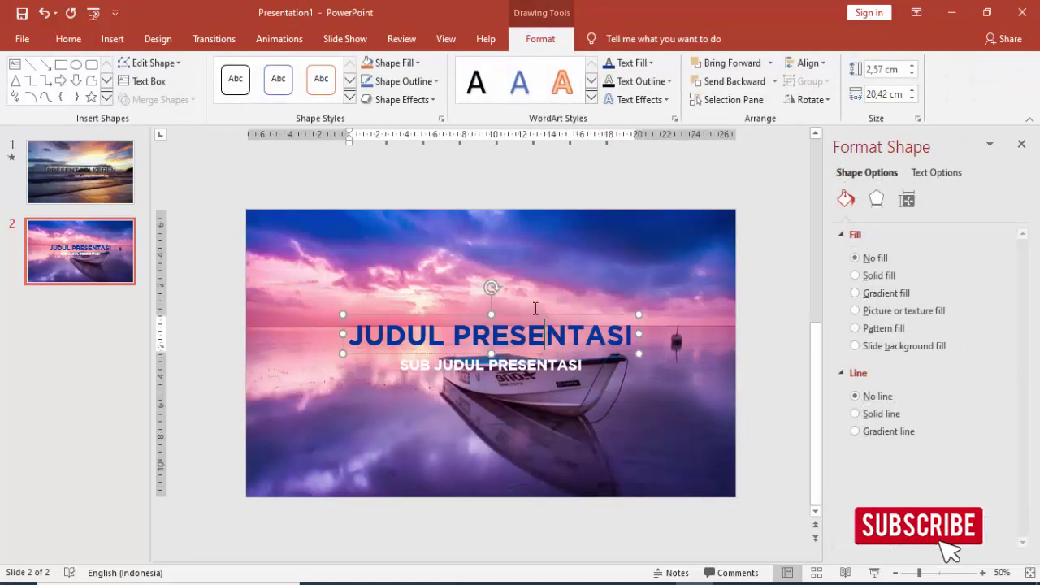
- Give the JUDUL PRESENTASI title a Fly In entrance animation
click(532, 314)
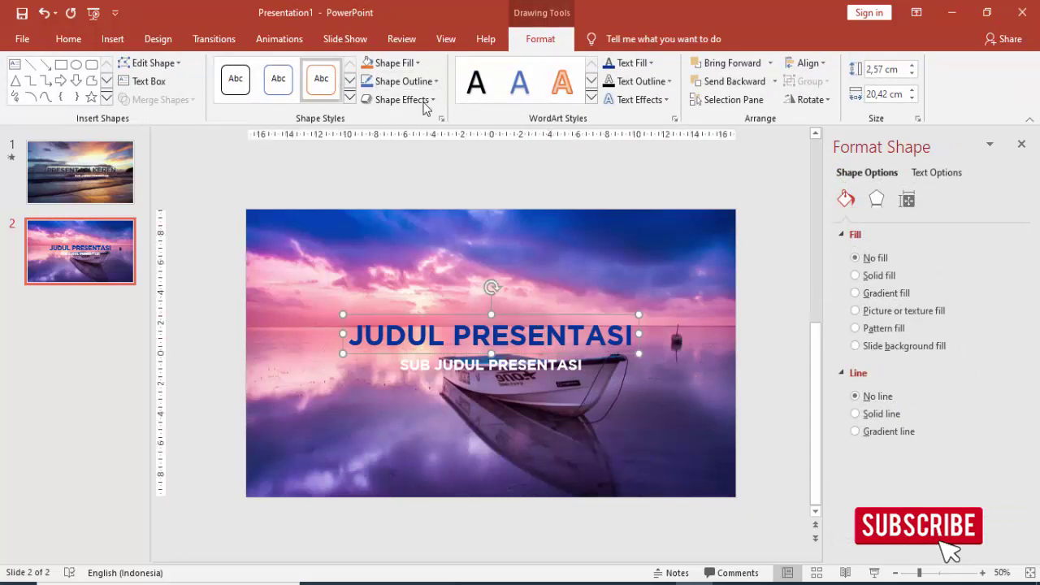
click(1023, 145)
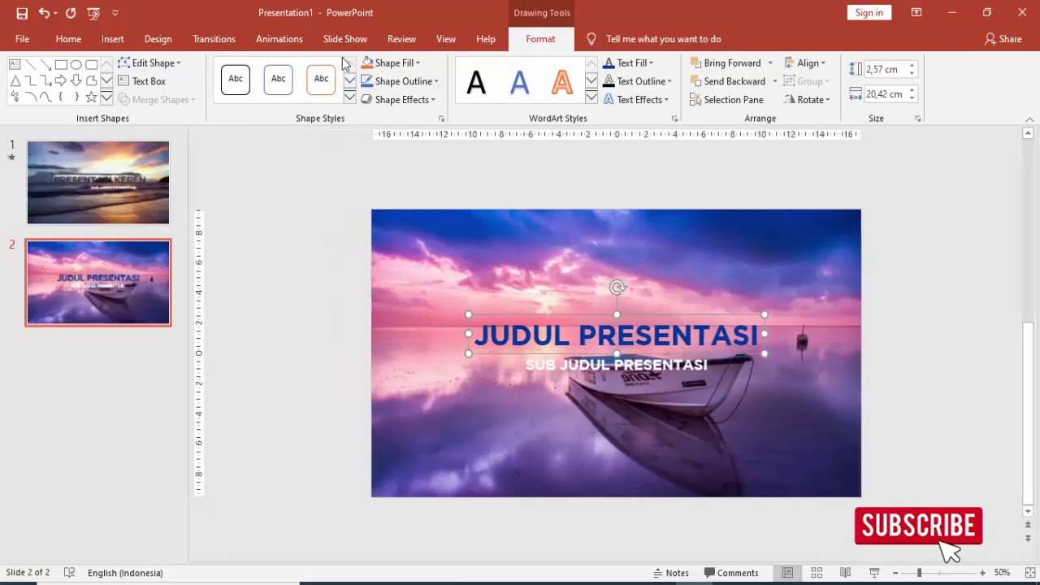
click(272, 41)
click(736, 65)
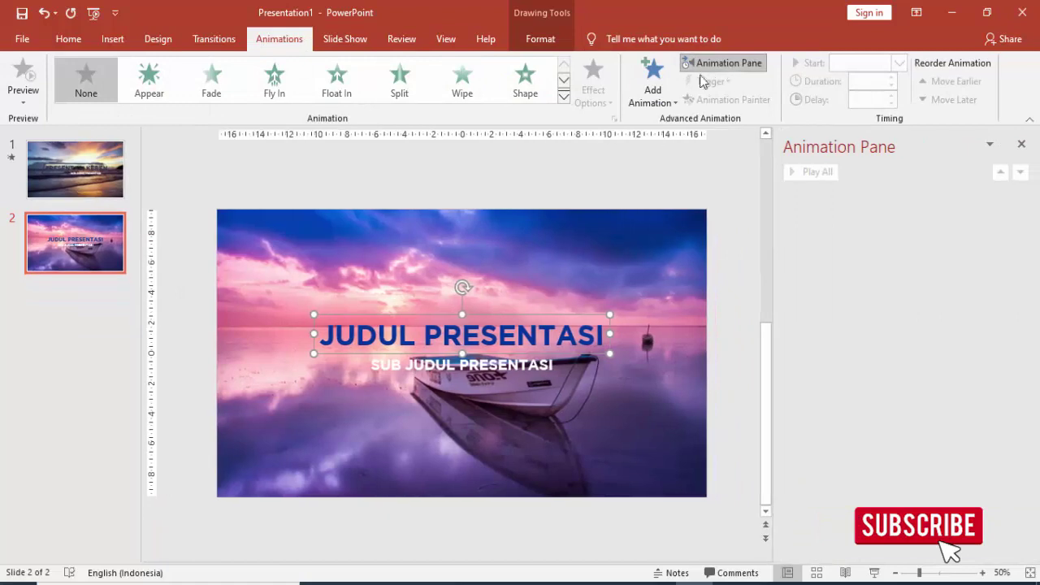
click(659, 89)
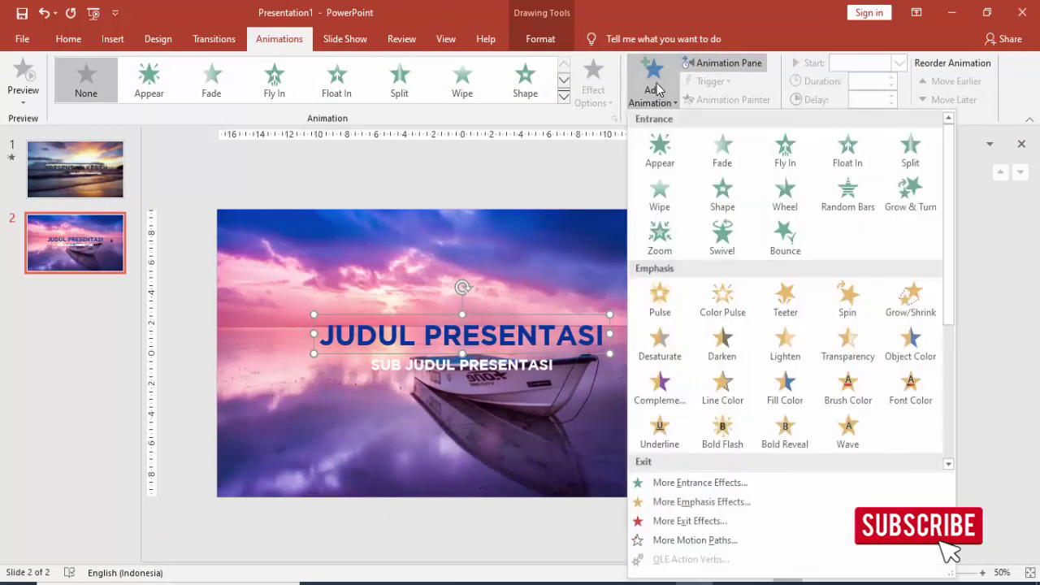
click(770, 144)
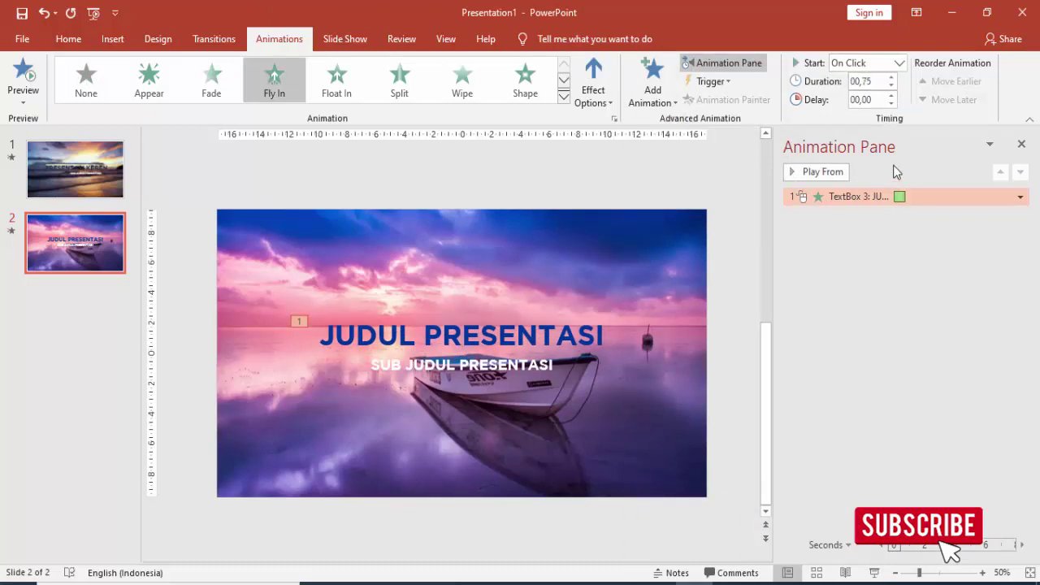
- Set the Fly In effect's Smooth end to 0,75 sec
right_click(912, 195)
click(911, 274)
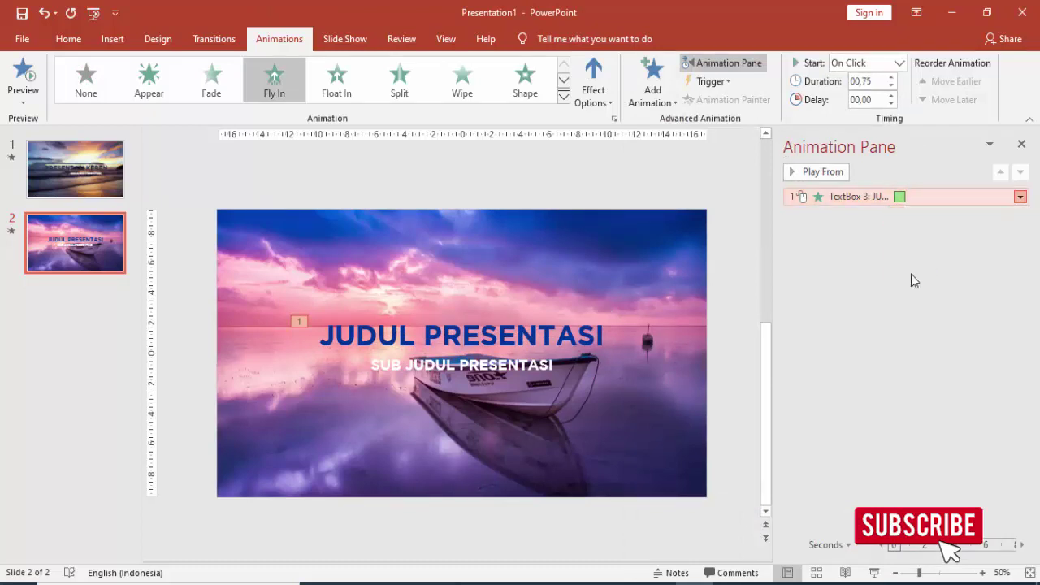
drag(525, 284, 569, 284)
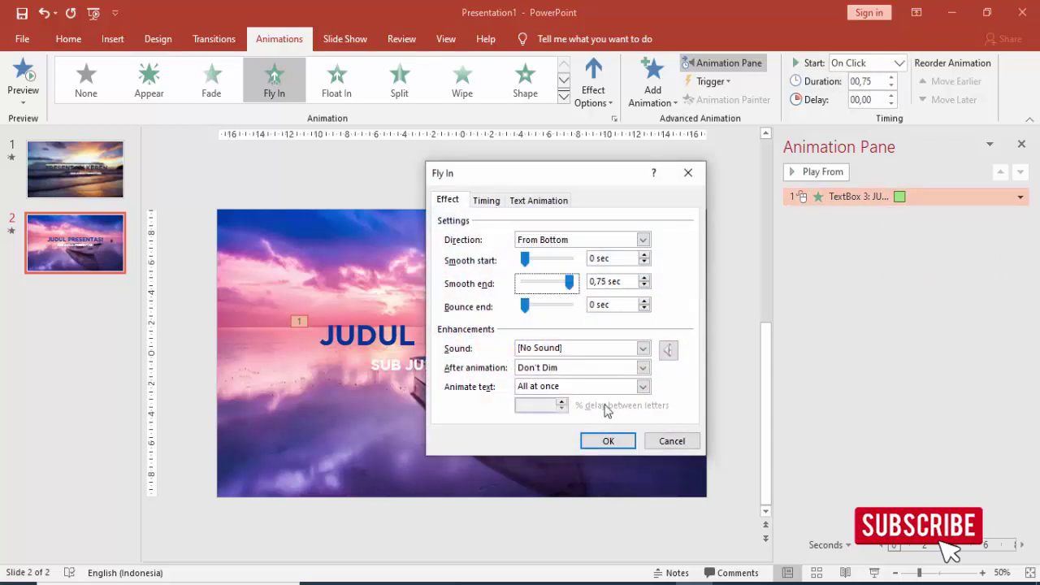
click(608, 440)
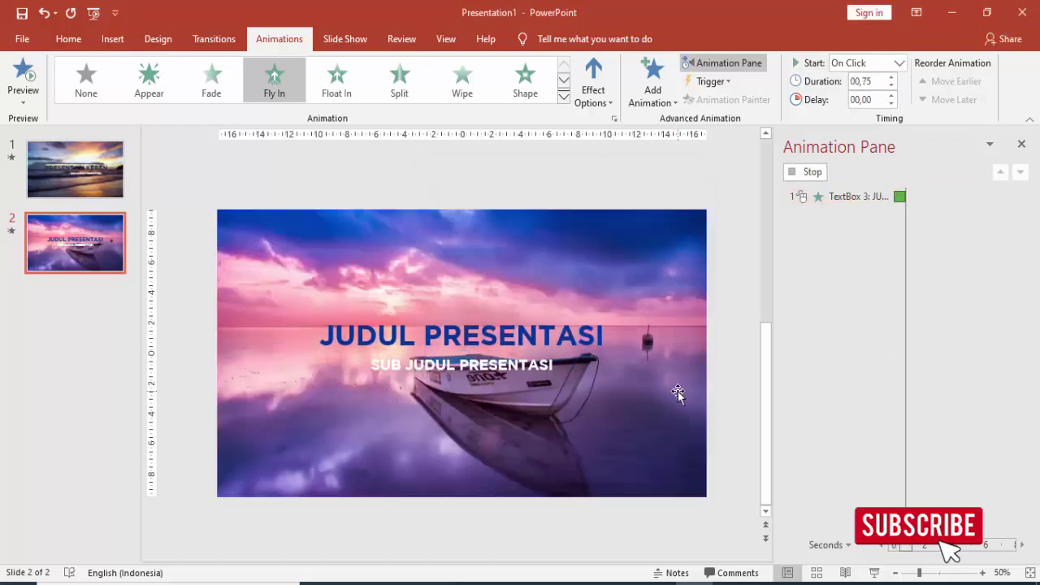
click(553, 318)
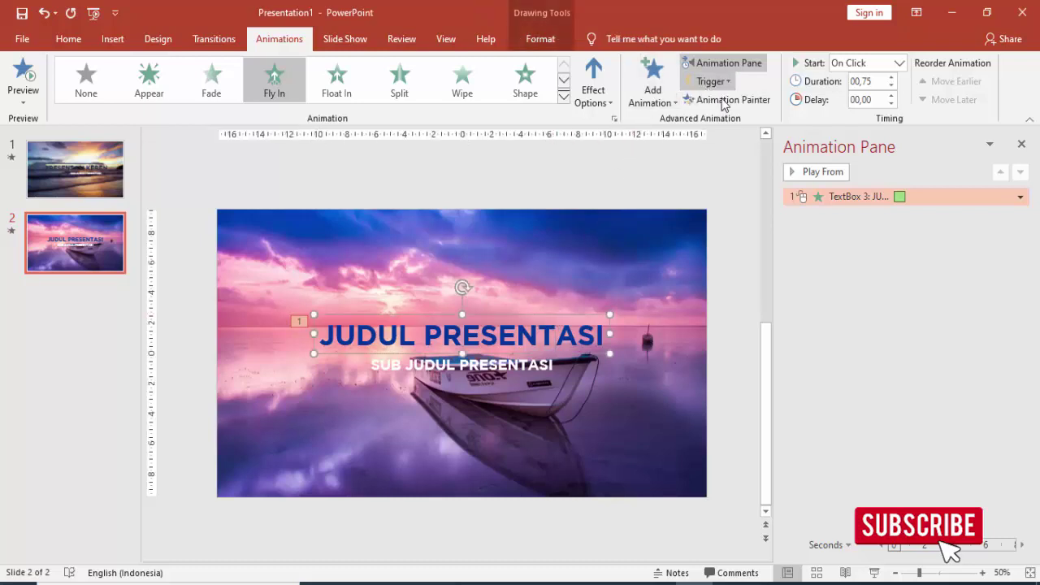
- Copy the title's Fly In to the subtitle with Animation Painter, starting After Previous
click(727, 99)
click(498, 368)
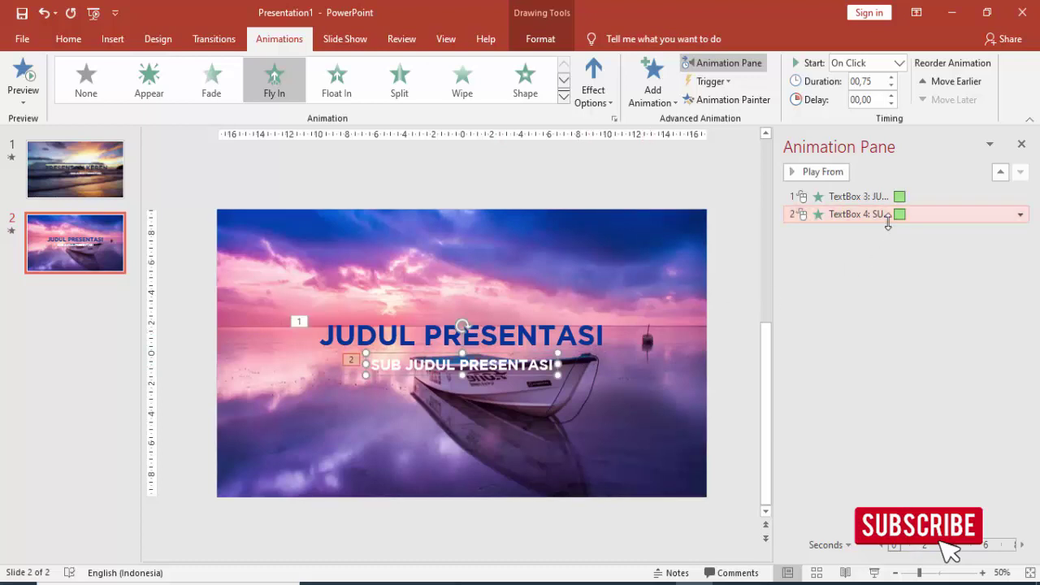
click(899, 65)
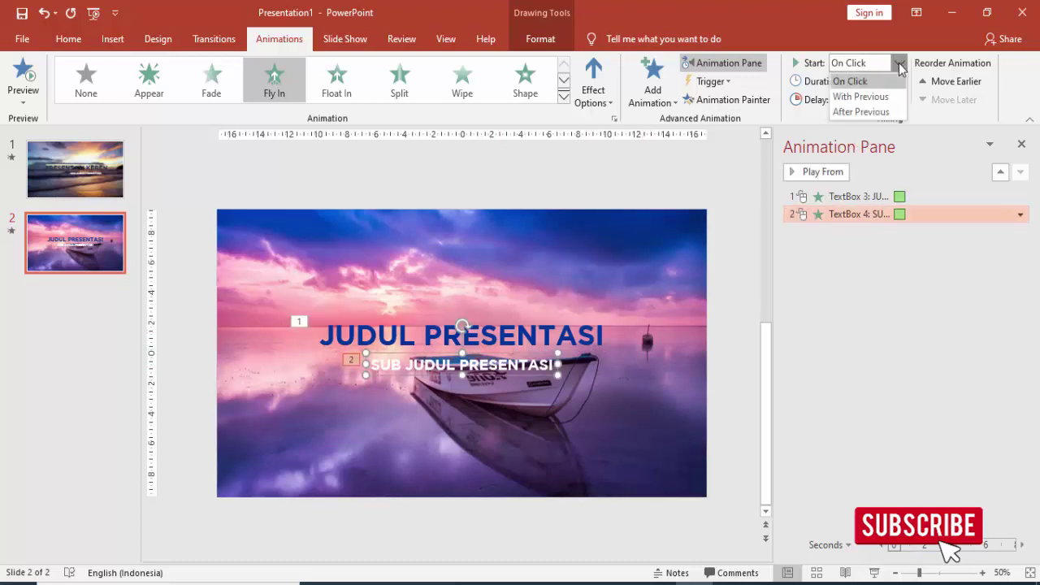
click(870, 111)
click(856, 201)
click(798, 175)
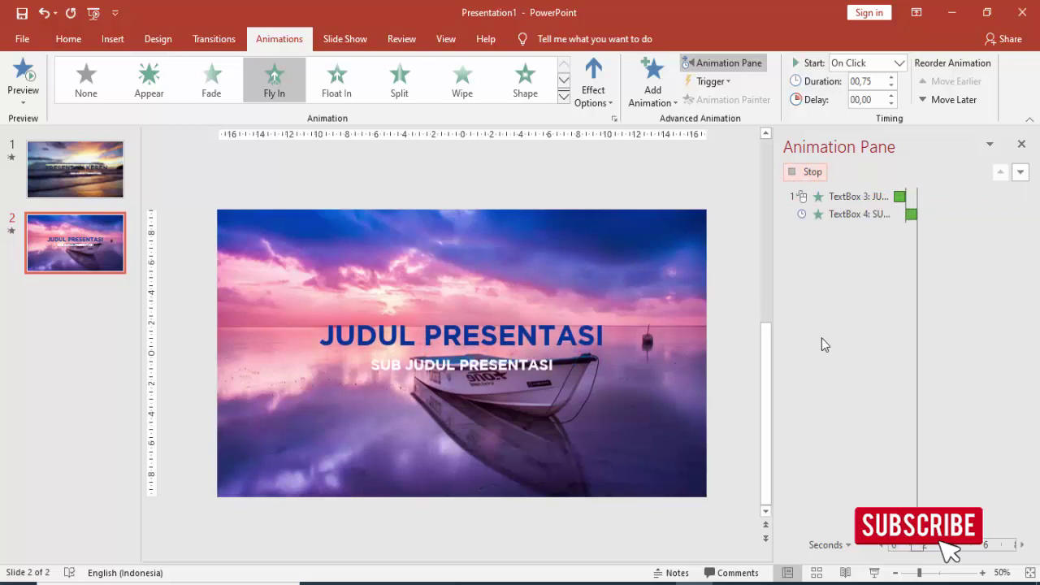
click(859, 214)
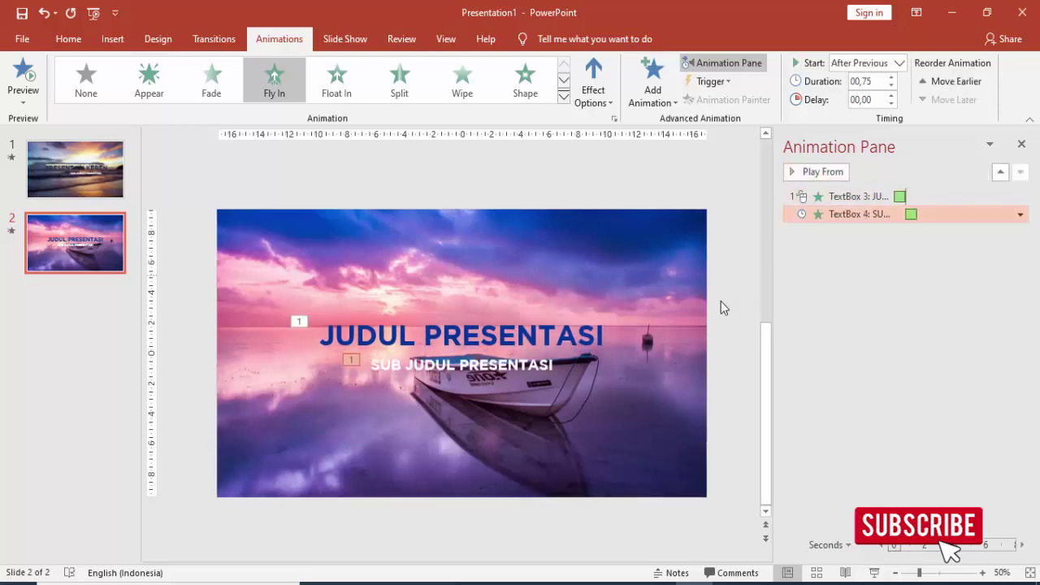
- Add a Fly Out exit to the title and paint both animations onto the subtitle
click(564, 315)
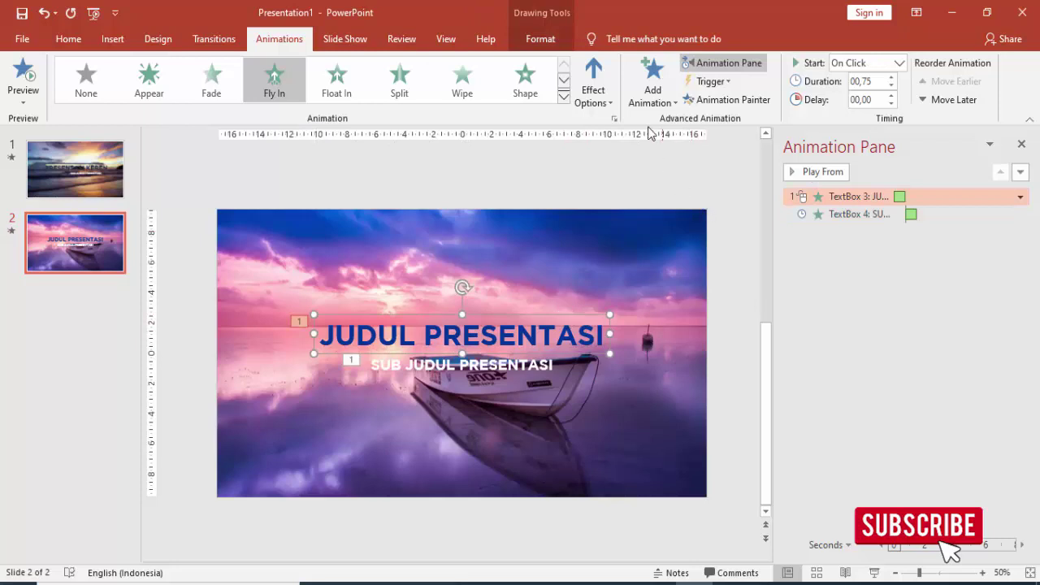
click(658, 80)
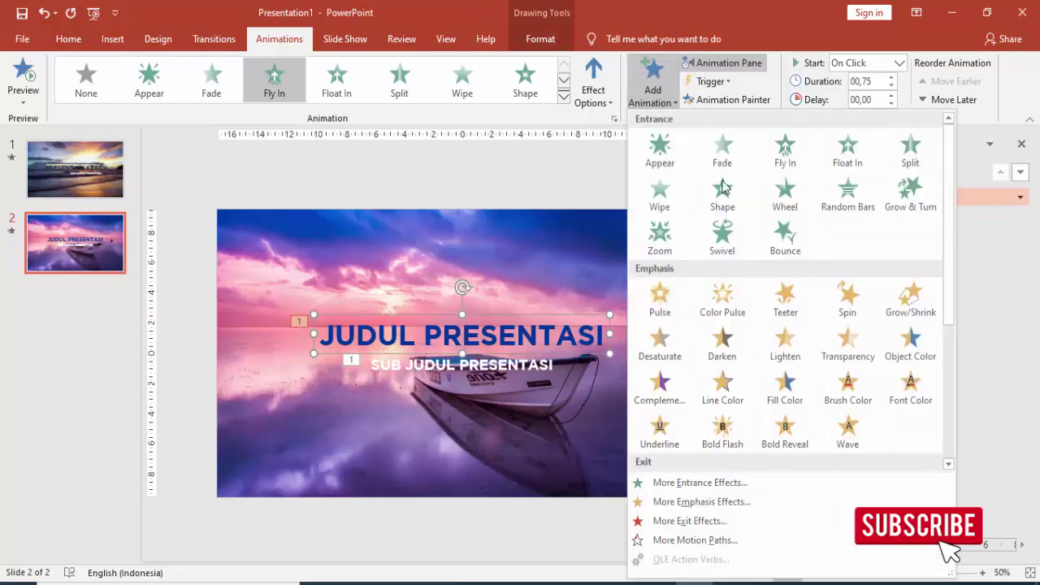
scroll(743, 318, down, 3)
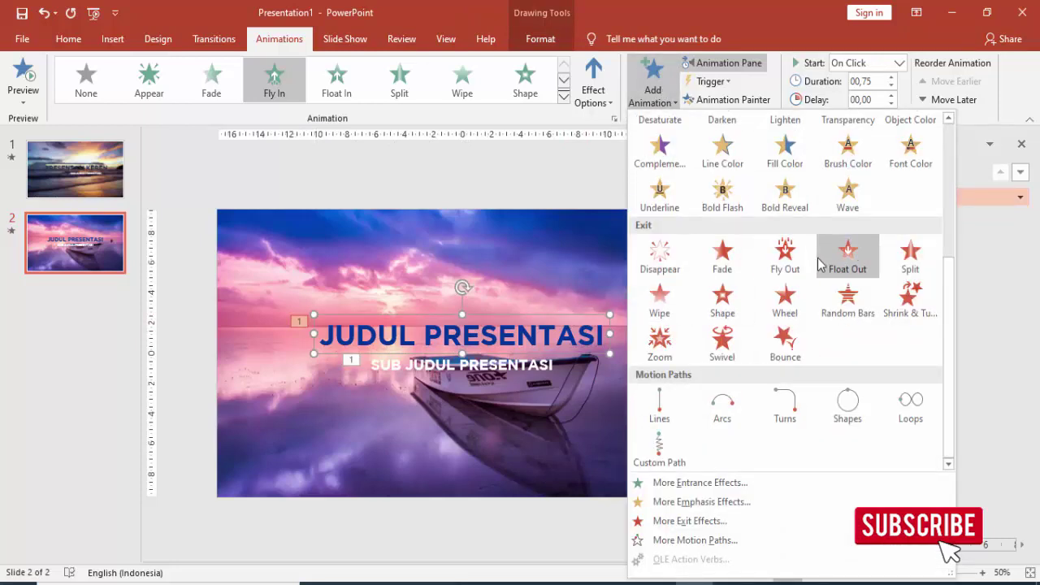
click(775, 260)
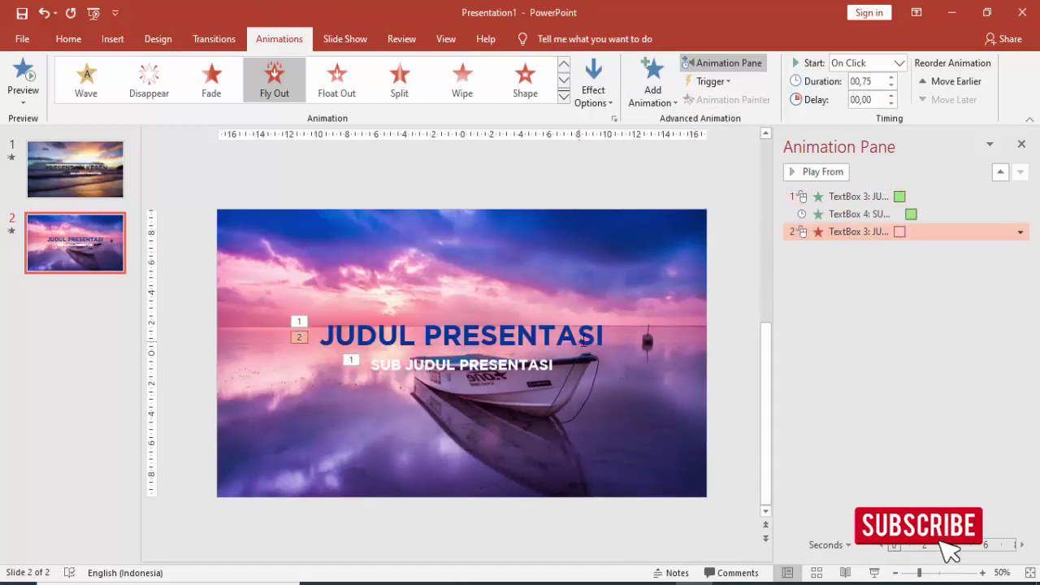
click(585, 314)
click(726, 99)
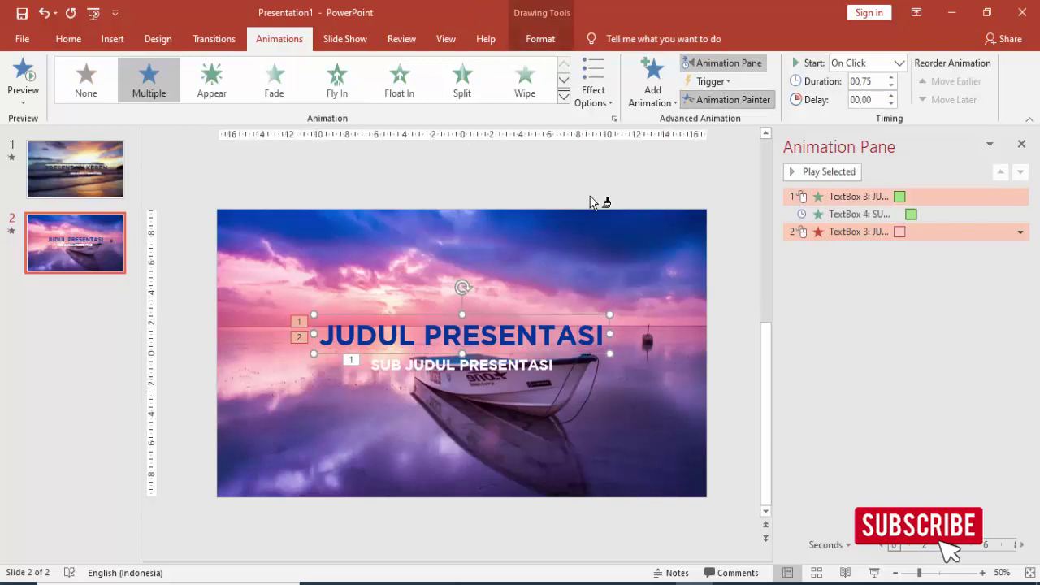
click(496, 372)
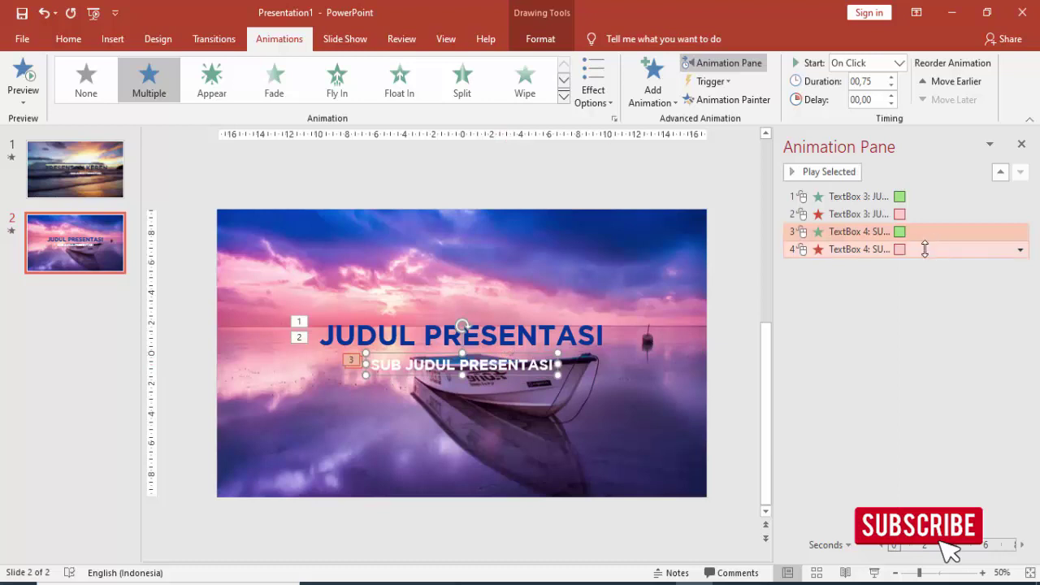
- Set the subtitle and title exit animations to start After Previous, then preview
click(924, 248)
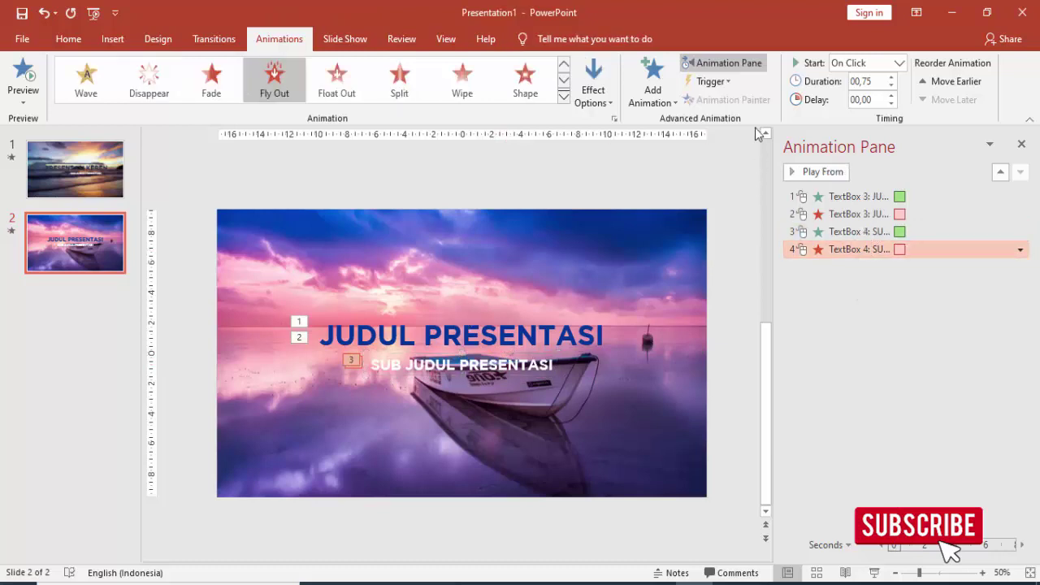
click(898, 65)
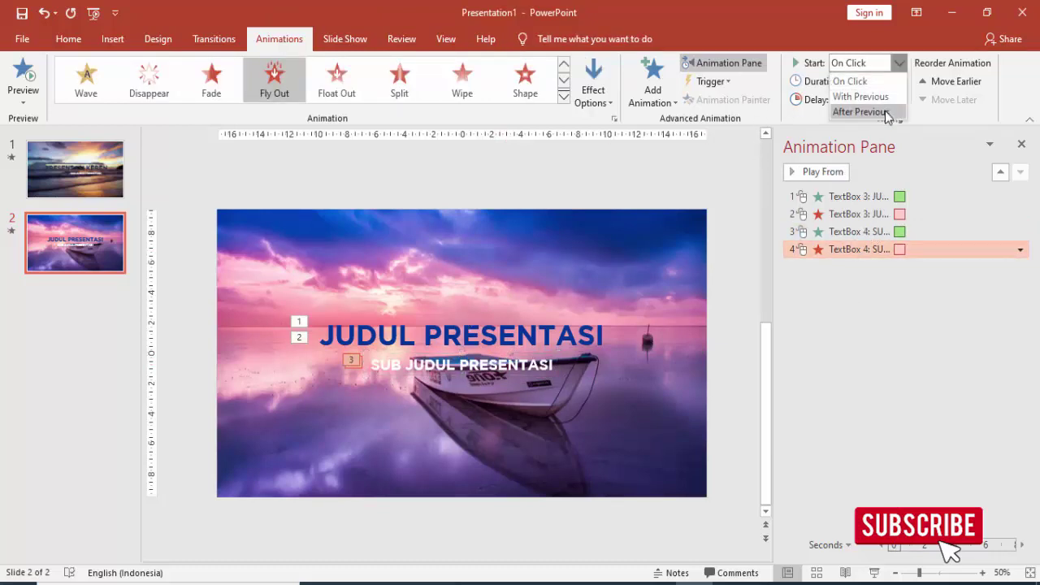
click(878, 112)
click(896, 63)
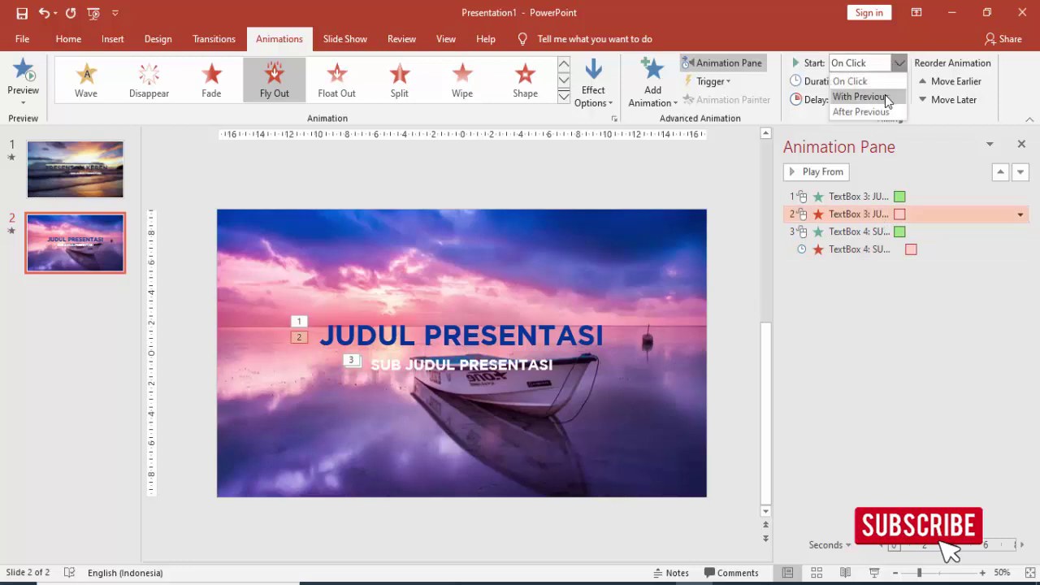
click(878, 110)
click(873, 196)
click(823, 172)
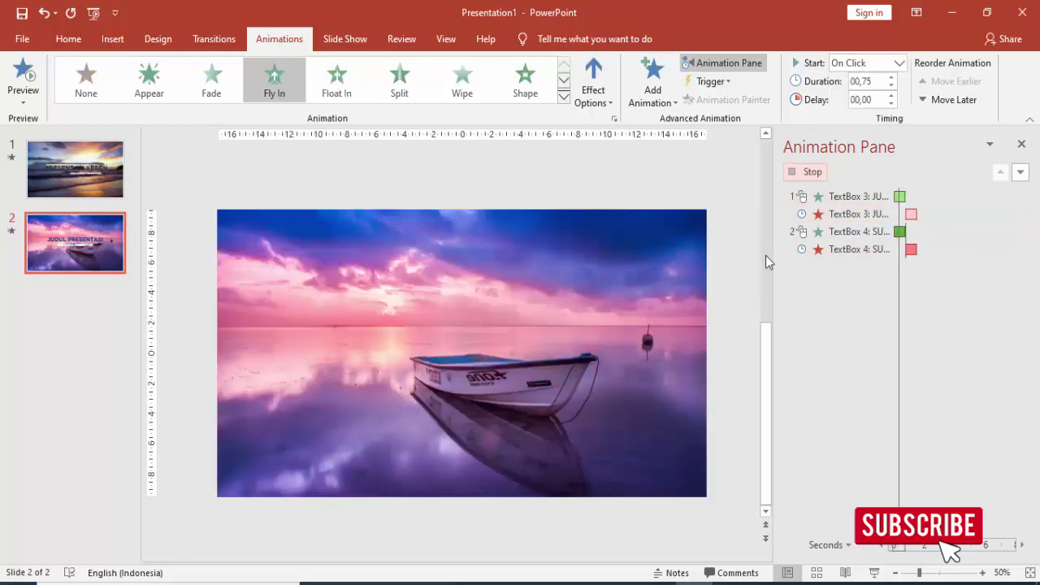
click(809, 172)
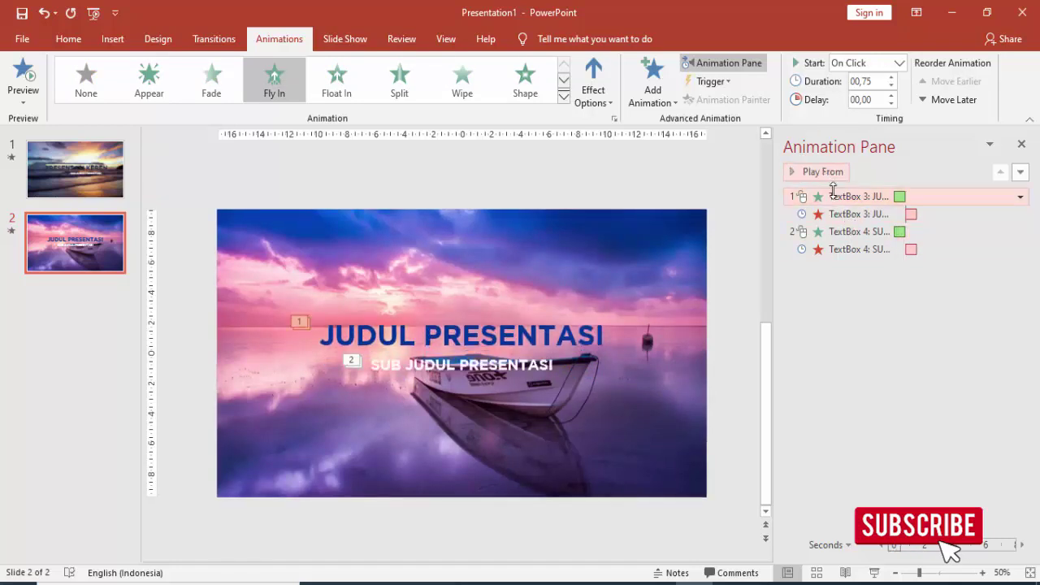
click(832, 174)
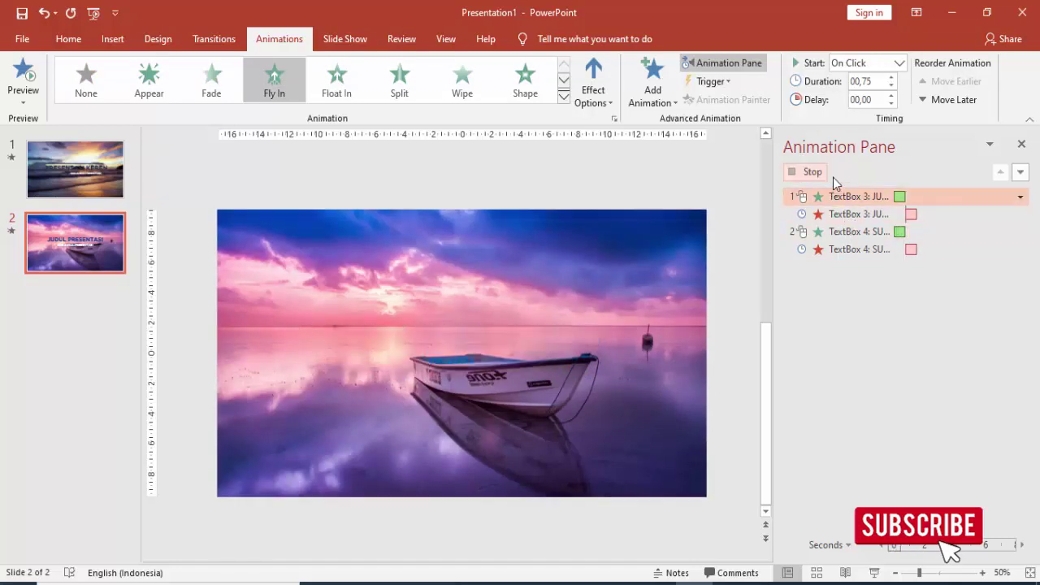
- Move the subtitle entrance second with After Previous, set the title exit to On Click
click(879, 232)
click(1001, 171)
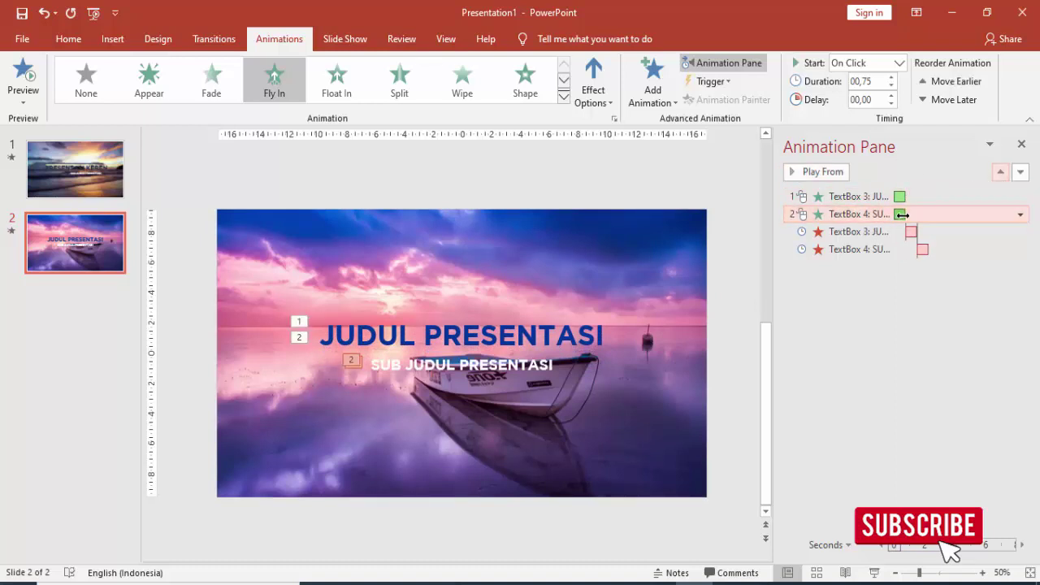
click(899, 63)
click(883, 111)
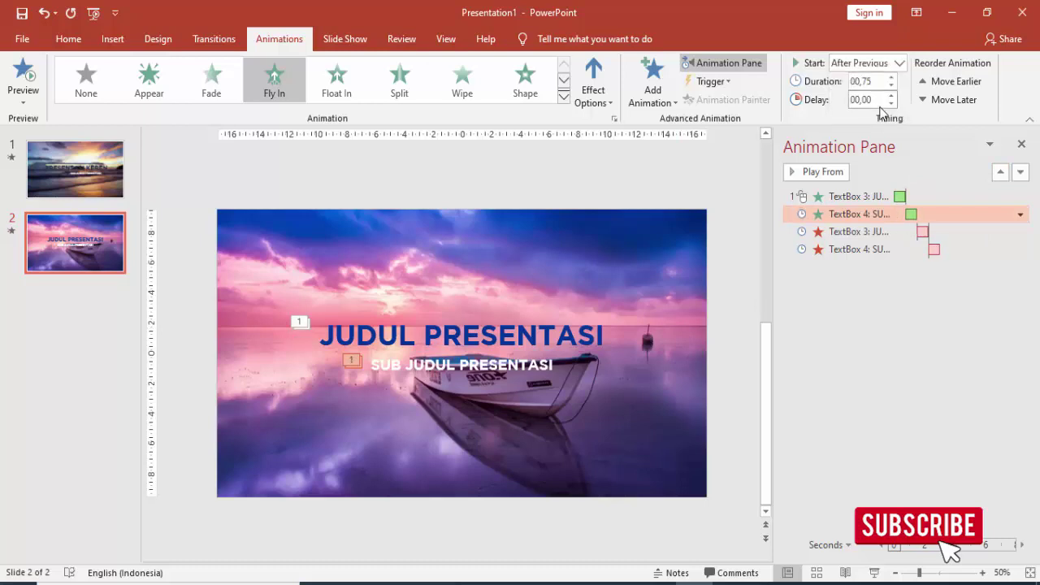
click(918, 231)
click(899, 62)
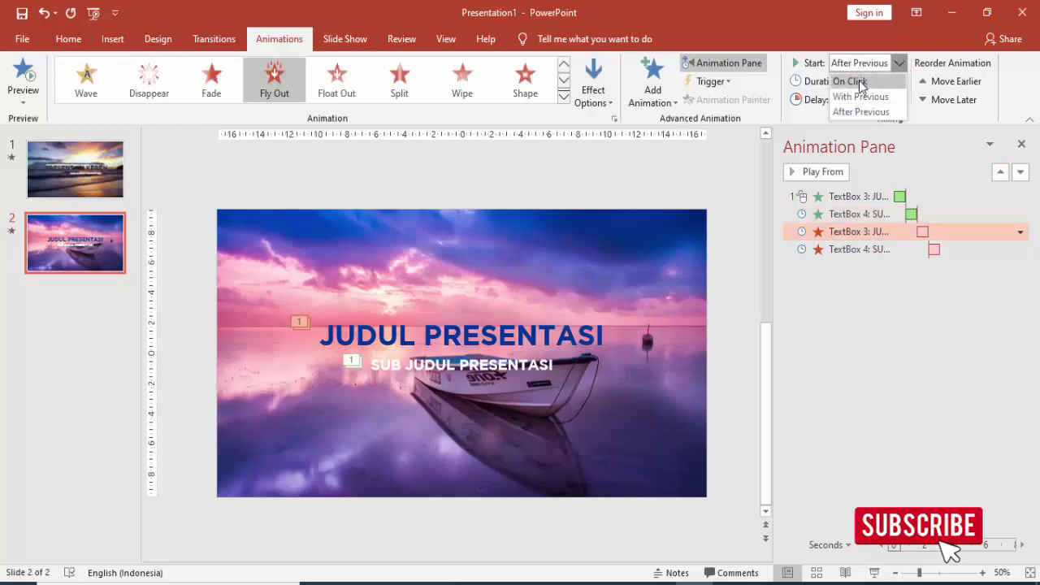
click(860, 82)
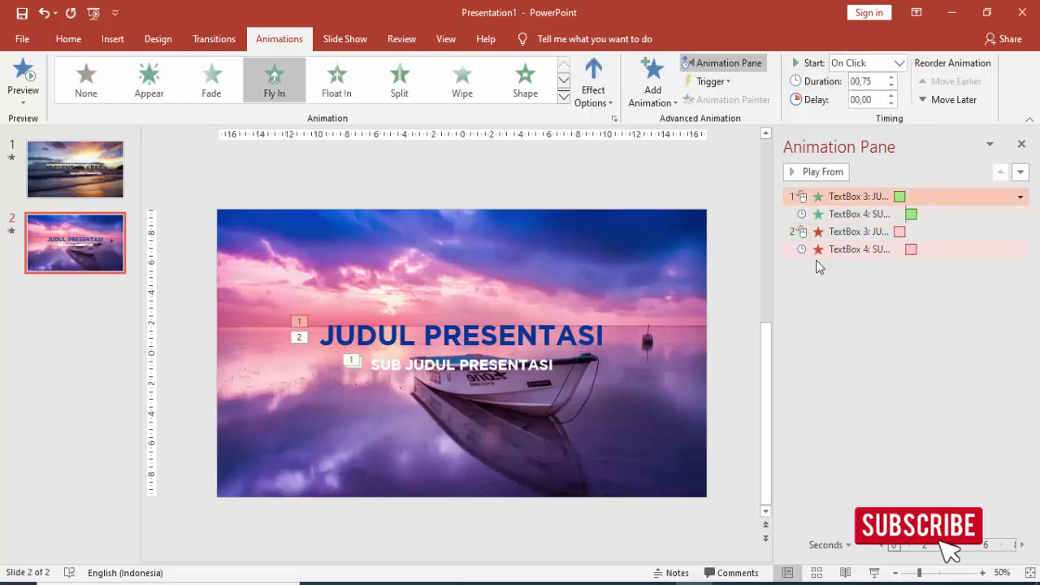
click(821, 173)
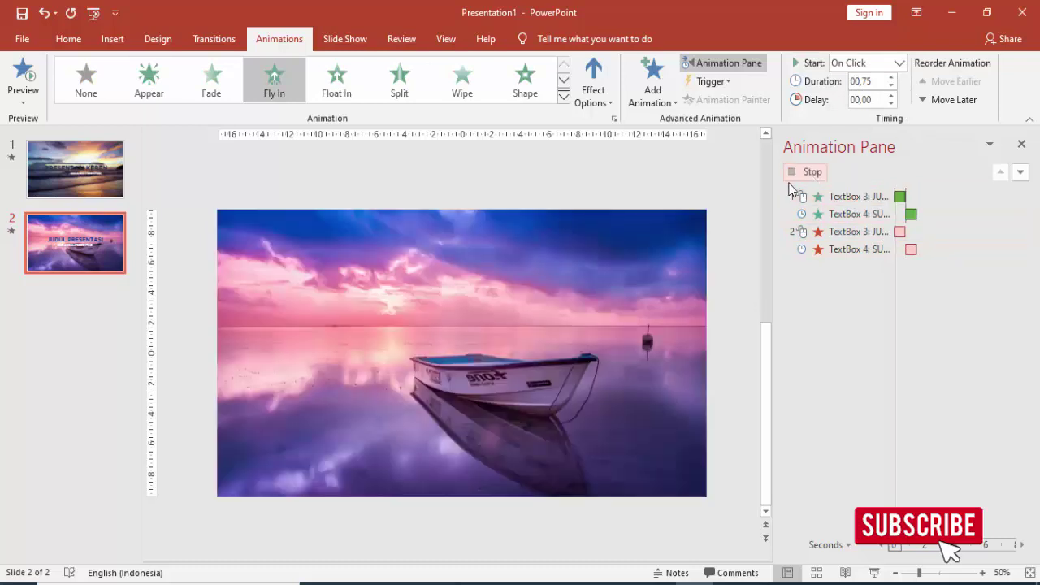
click(734, 210)
click(122, 192)
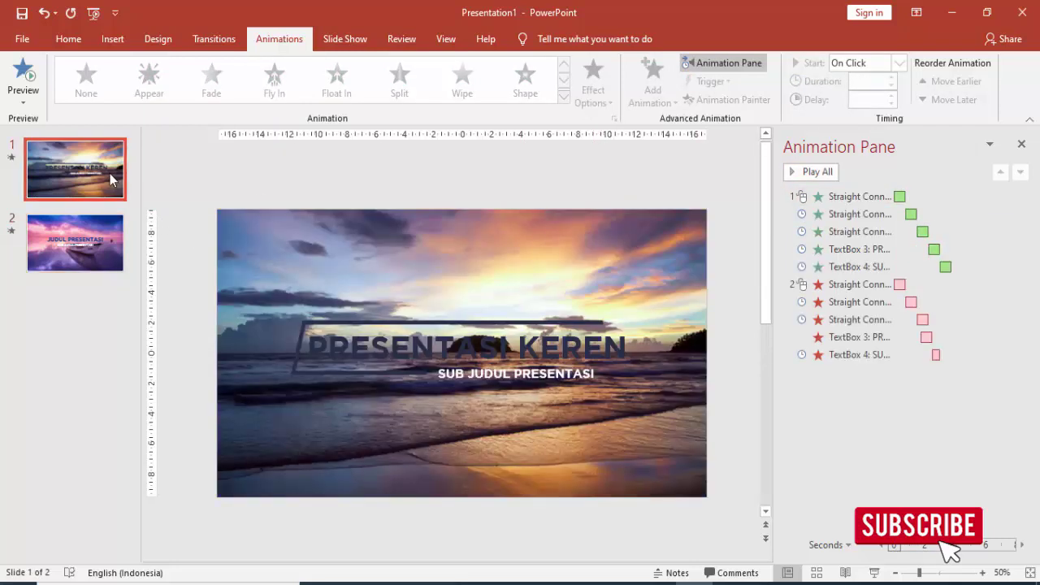
click(97, 237)
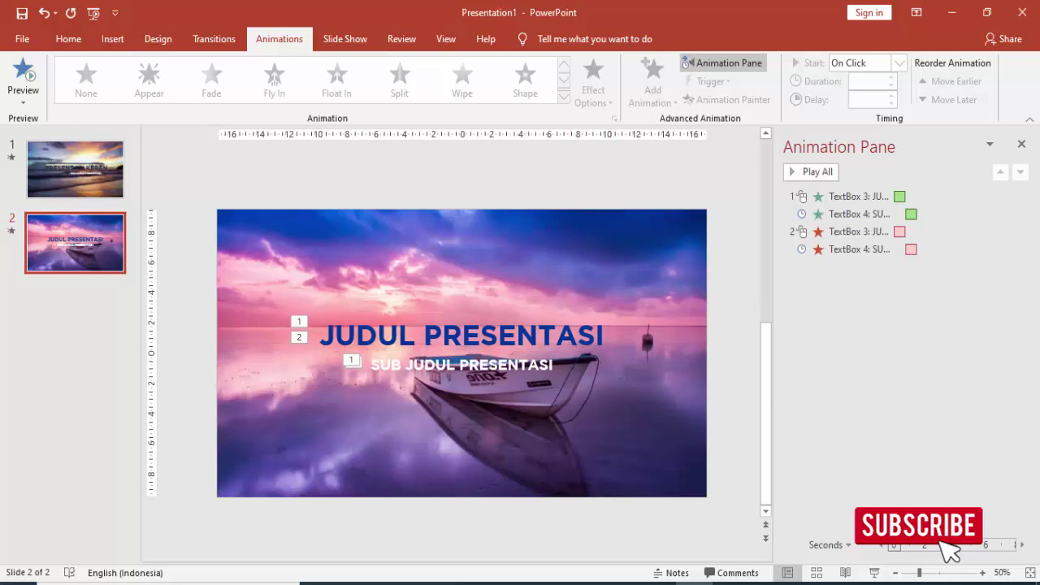
- Start the slide show from the first slide with F5
key(F5)
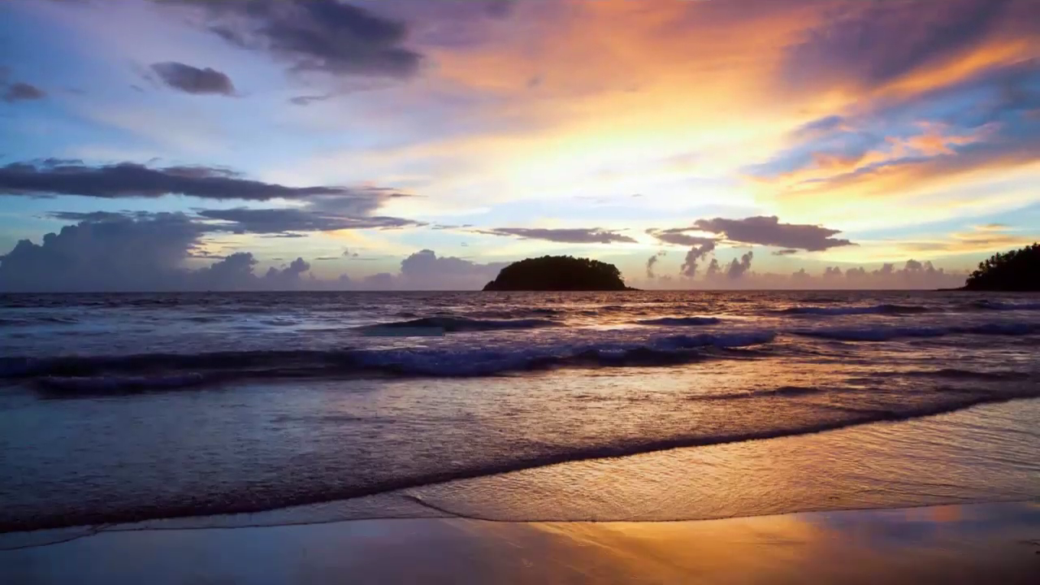